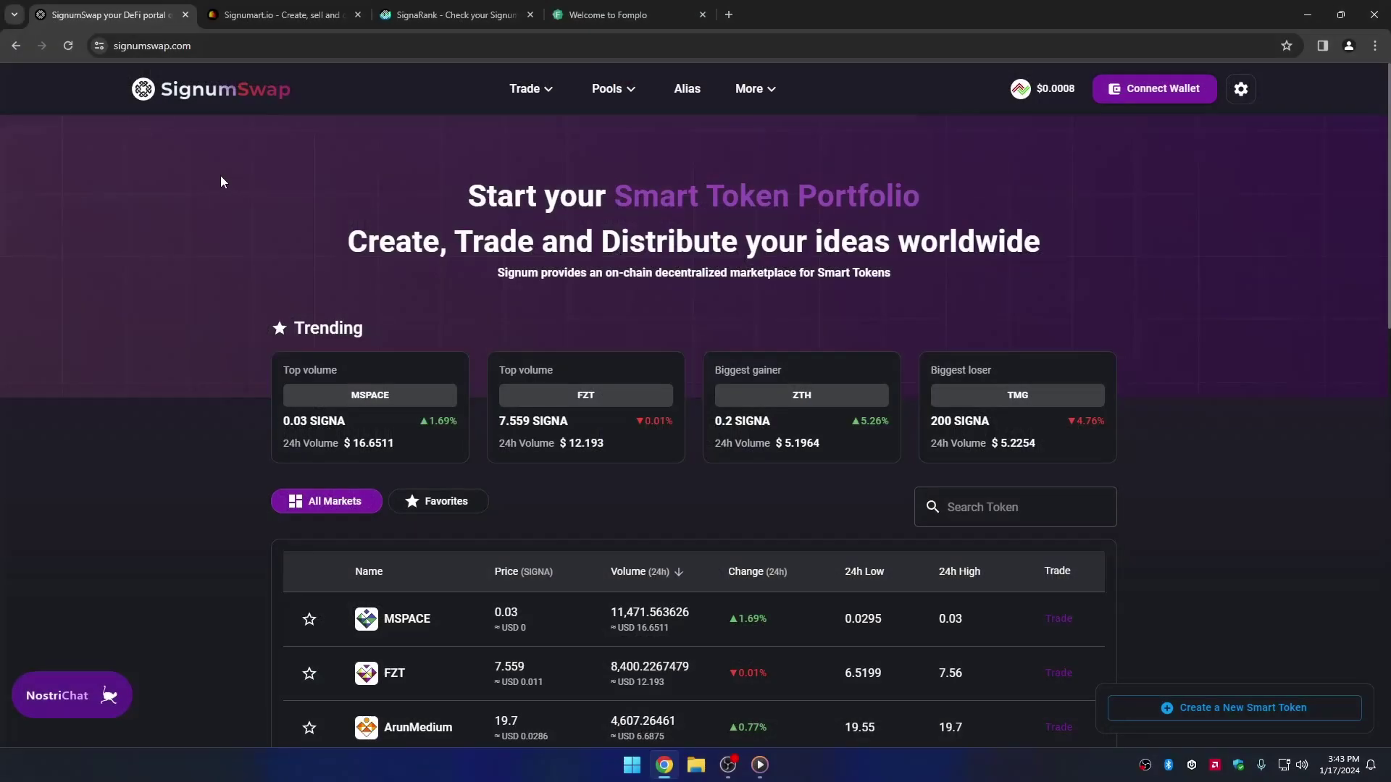
# - Cycle through the Signumart, SignaRank and Fomplo tabs, then scroll the ecosystem Use-cases page
pyautogui.hotkey('ctrl', 'Tab')
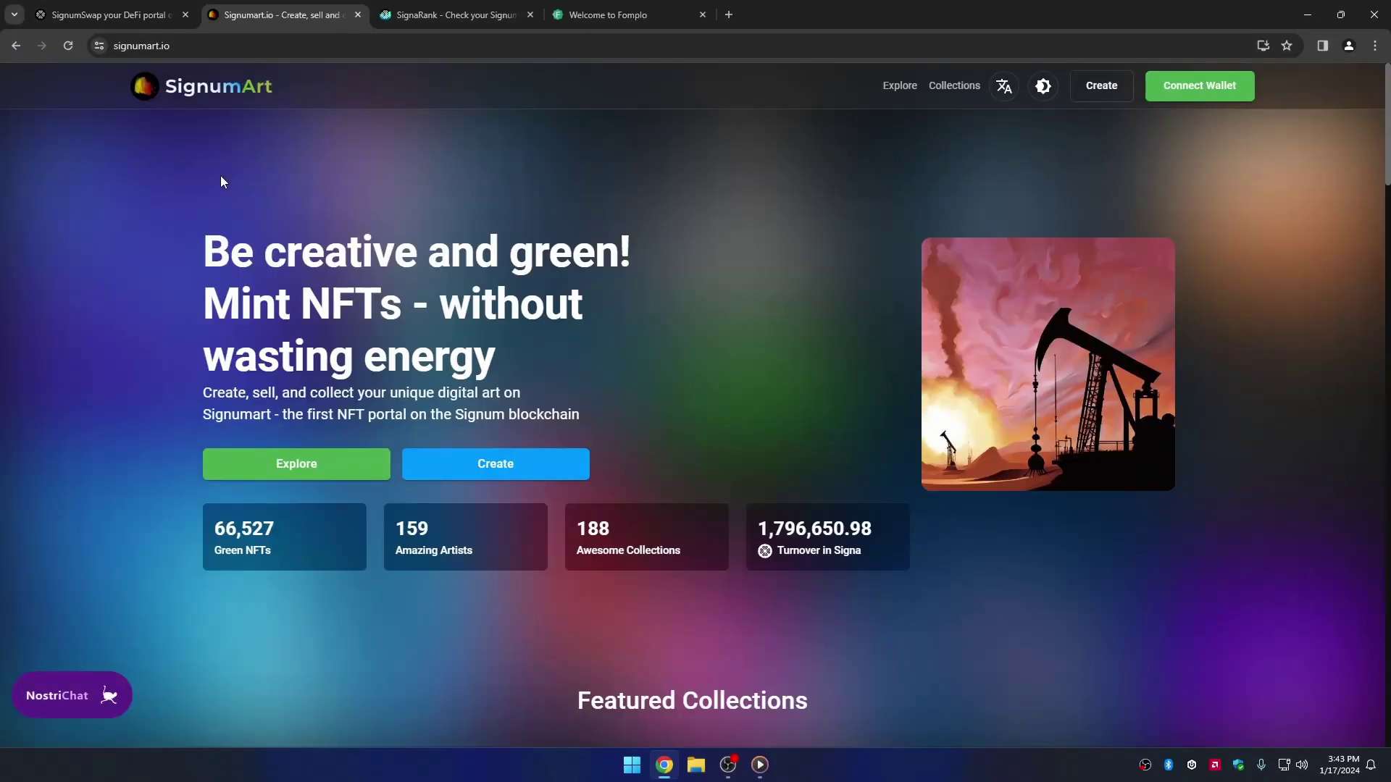
pyautogui.hotkey('ctrl', 'Tab')
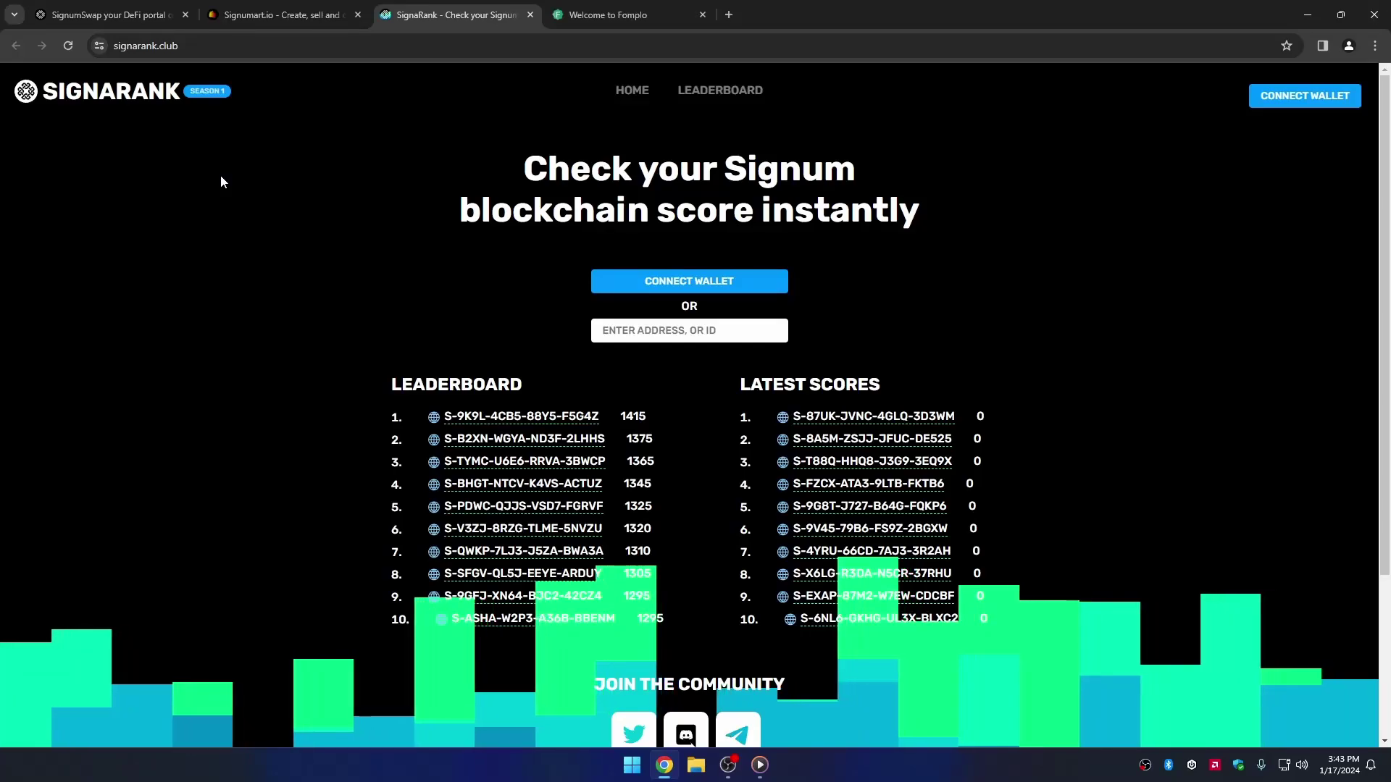
pyautogui.hotkey('ctrl', 'Tab')
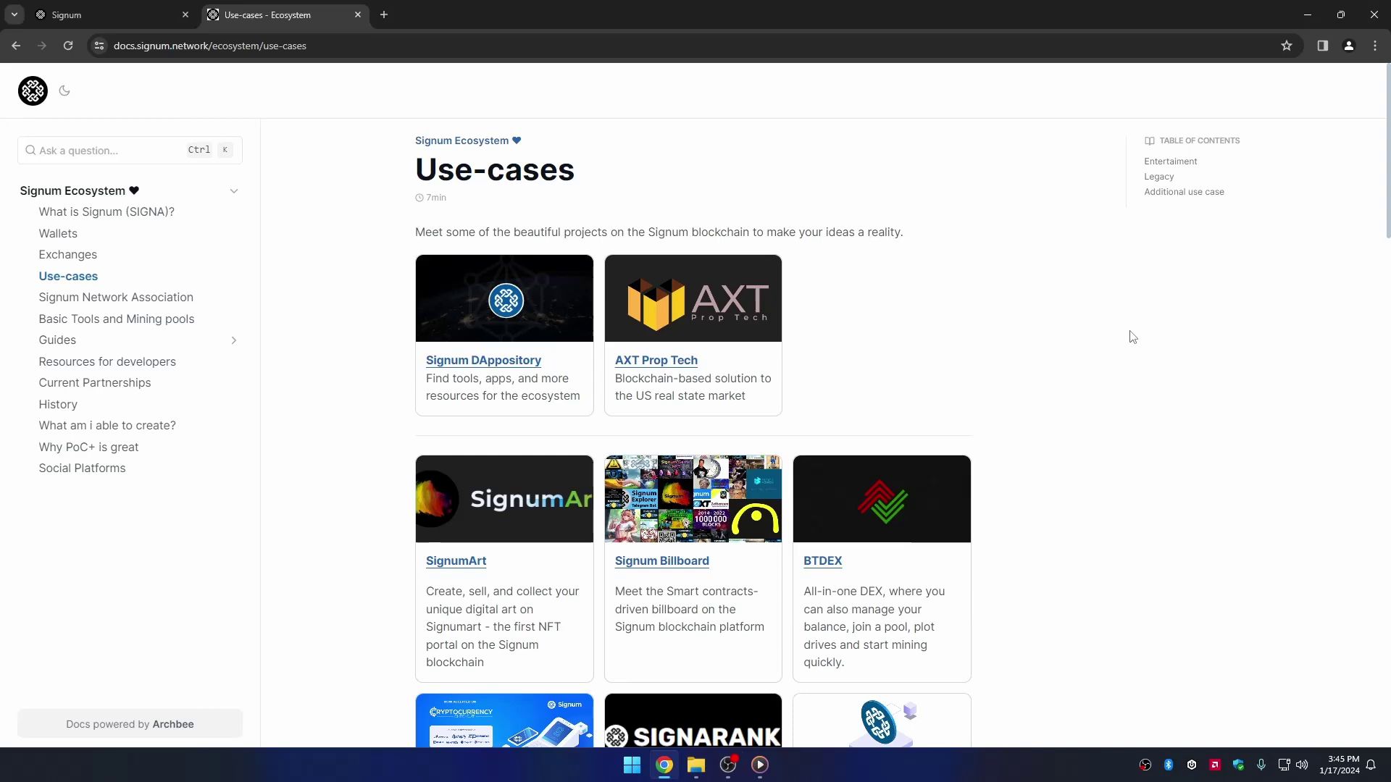
pyautogui.scroll(-3, 1130, 337)
pyautogui.scroll(-6, 1125, 338)
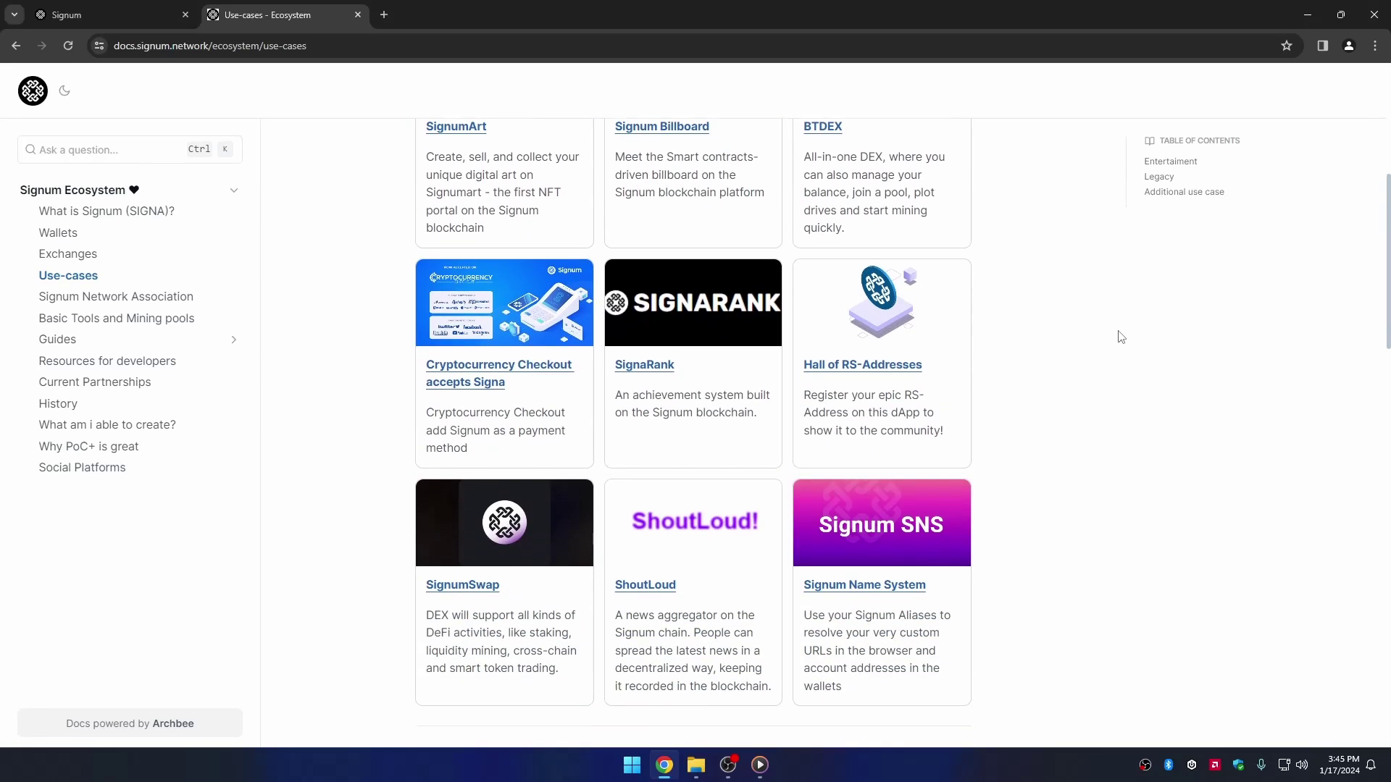
pyautogui.scroll(-11, 1121, 338)
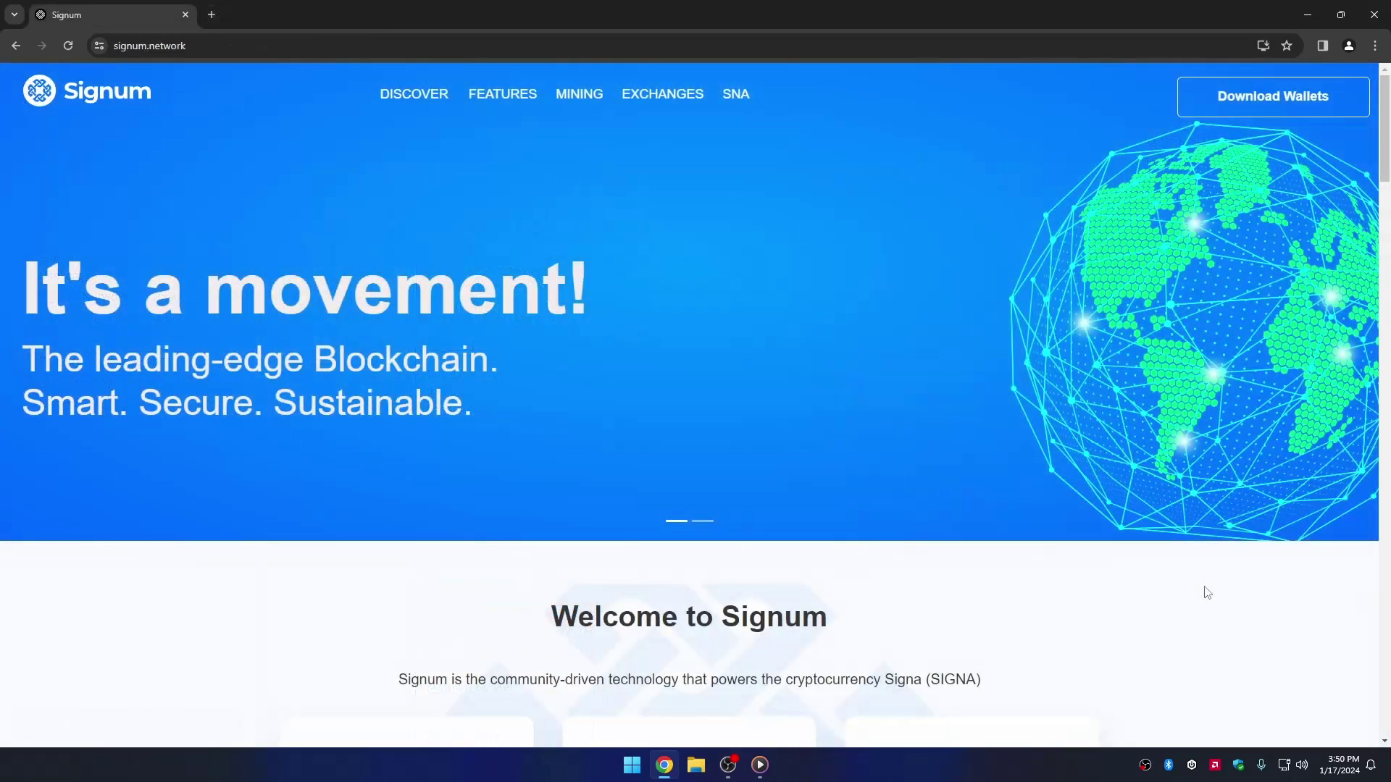
# - Add the Signum XT Wallet extension to Chrome from its Web Store listing and go full screen
pyautogui.click(1271, 110)
pyautogui.moveTo(1378, 130); pyautogui.dragTo(1351, 305)
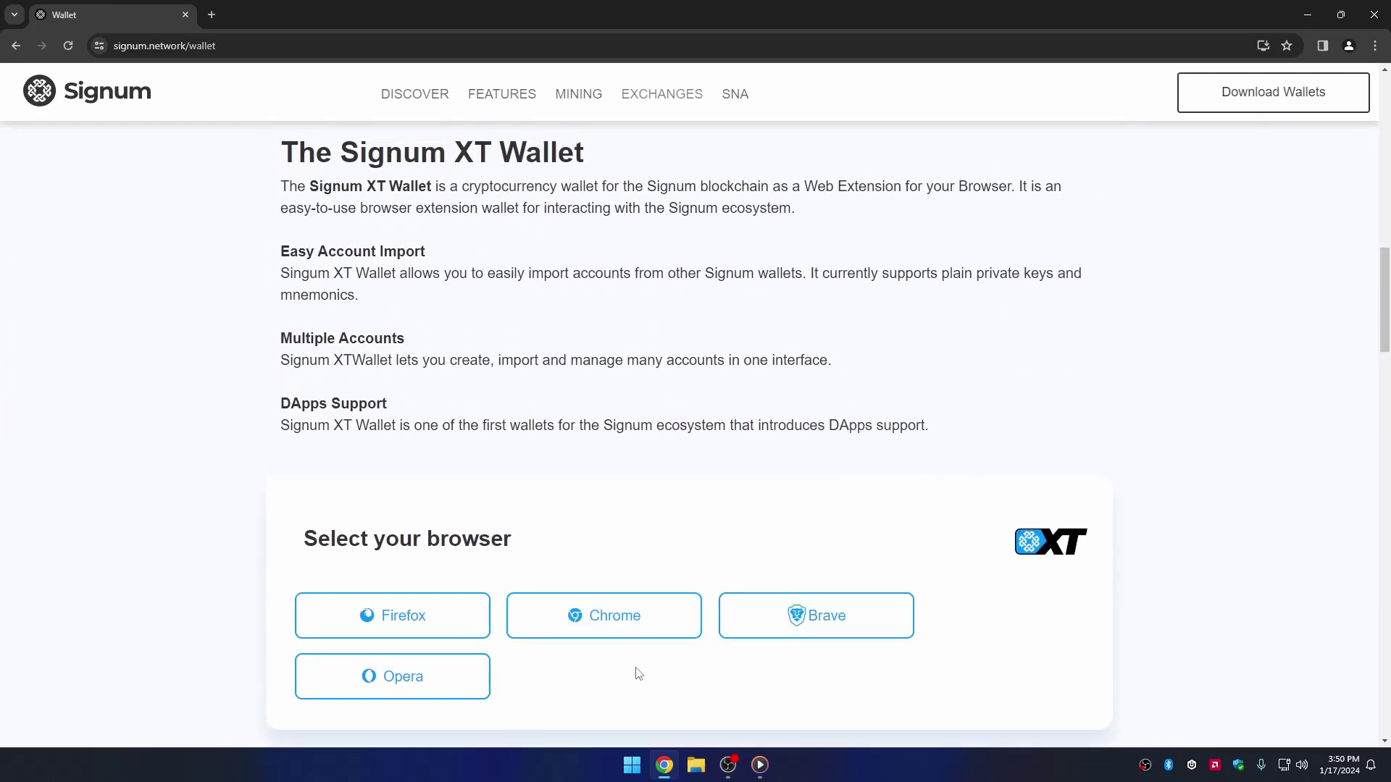
pyautogui.click(666, 621)
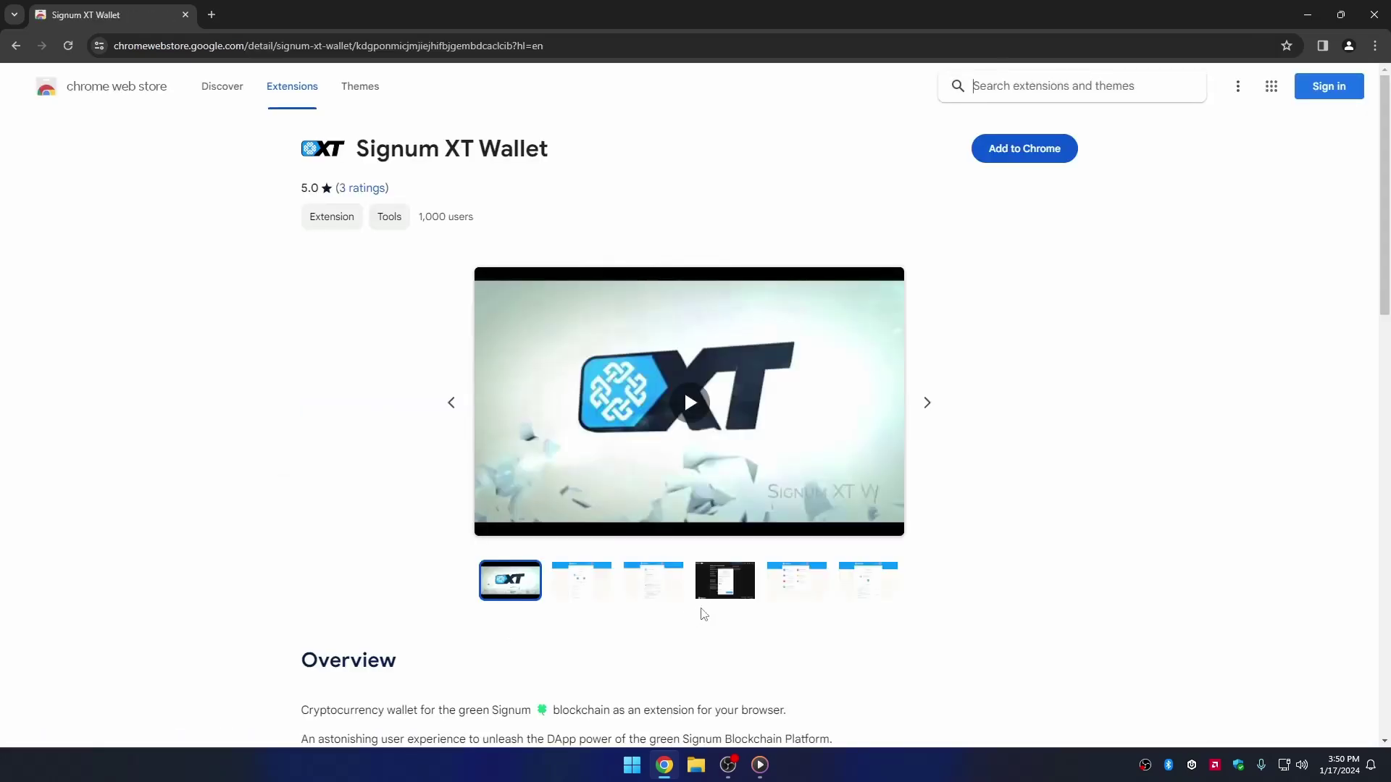
pyautogui.click(1027, 155)
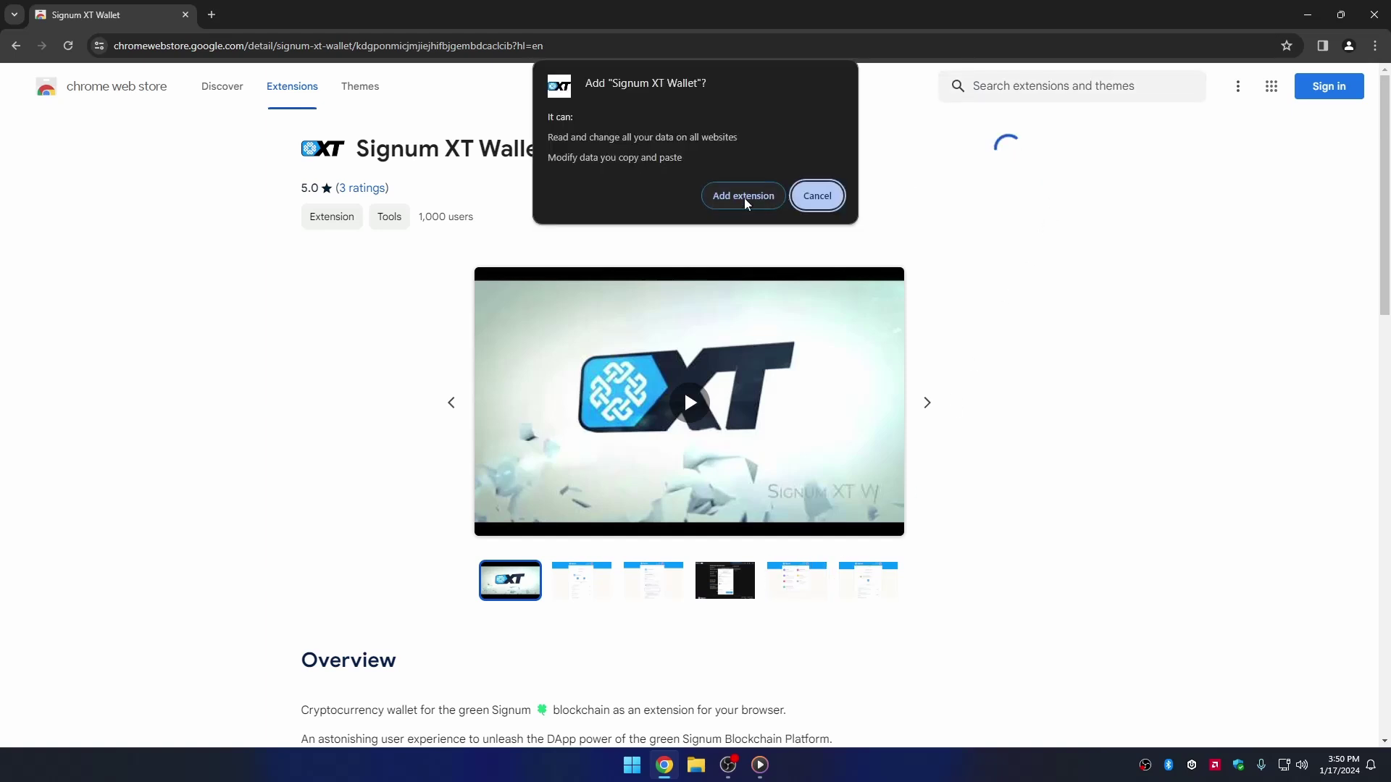
pyautogui.click(740, 198)
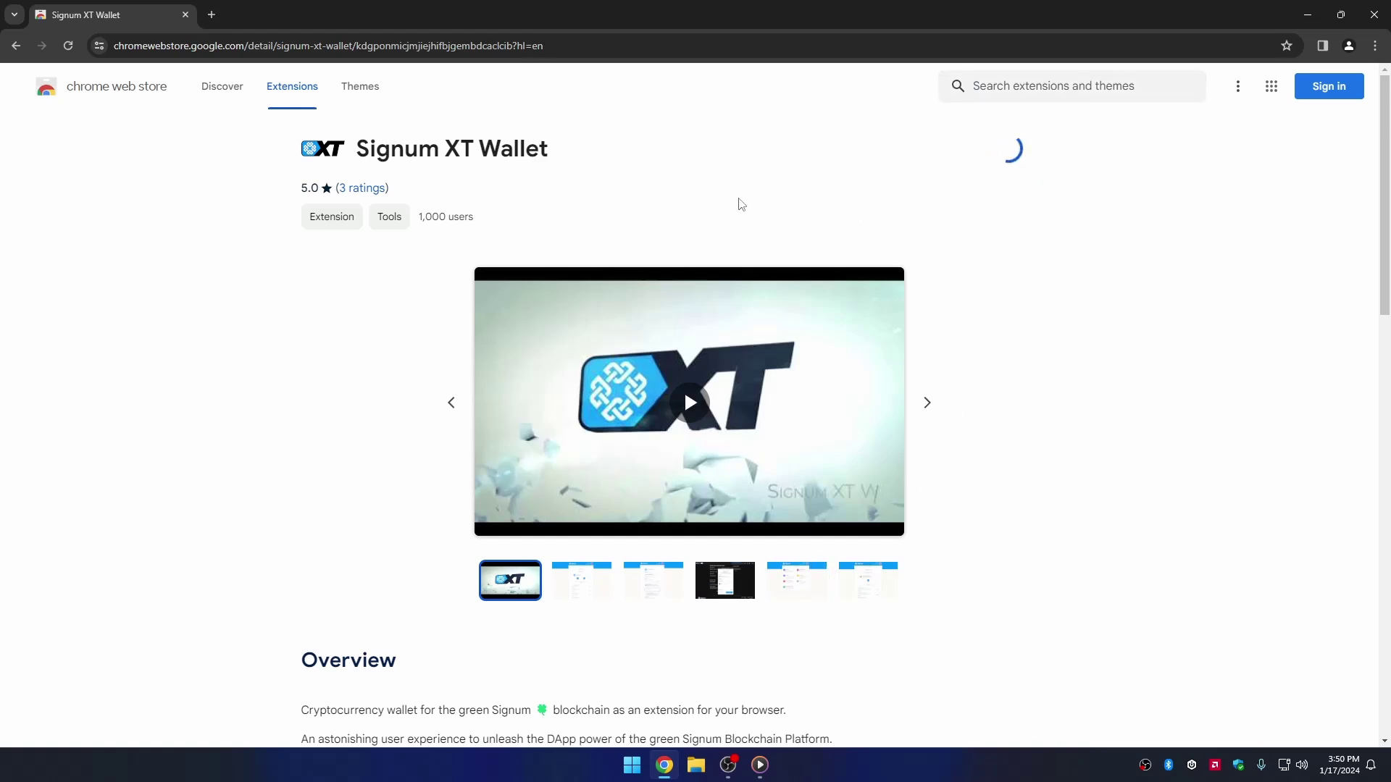
pyautogui.press('F11')
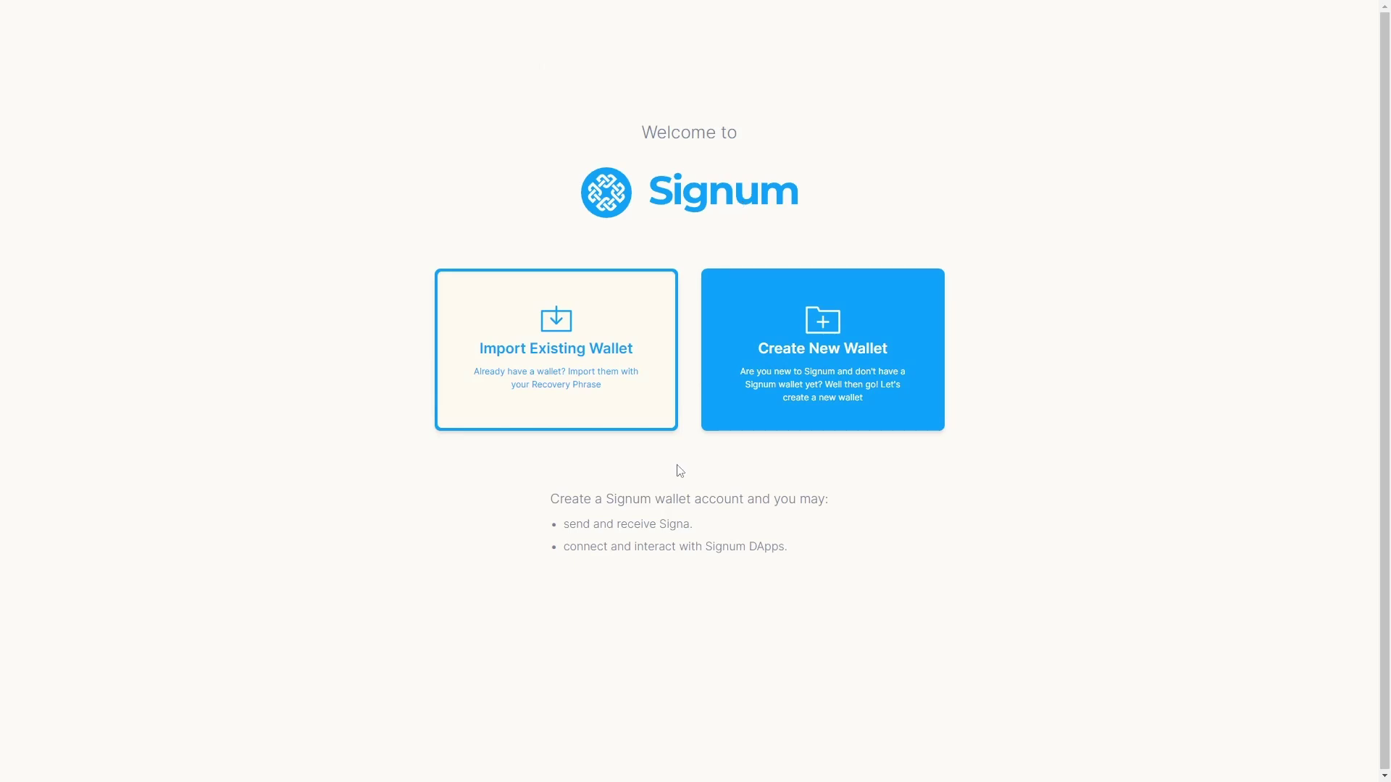
# - Import the existing wallet from the pasted recovery phrase with a new, repeated password and accepted terms
pyautogui.click(533, 411)
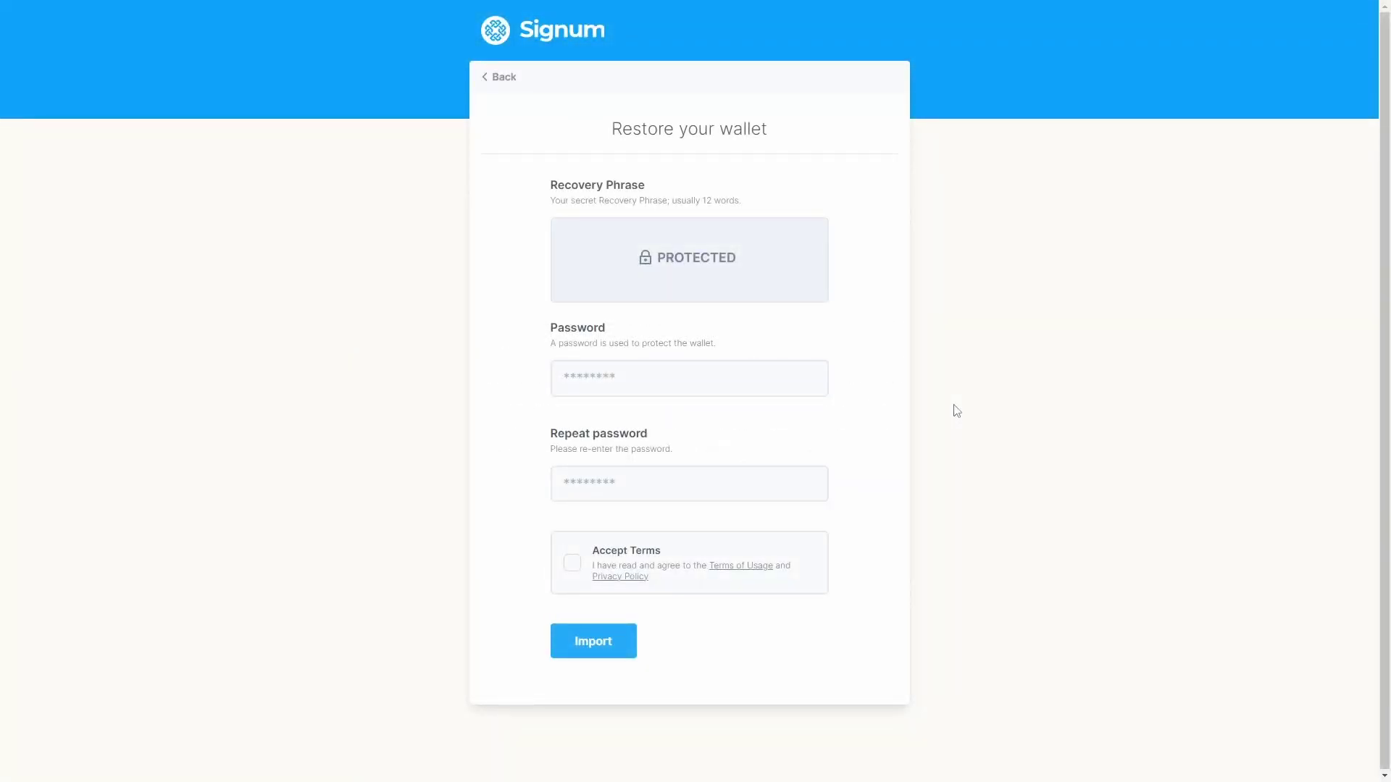
pyautogui.click(641, 245)
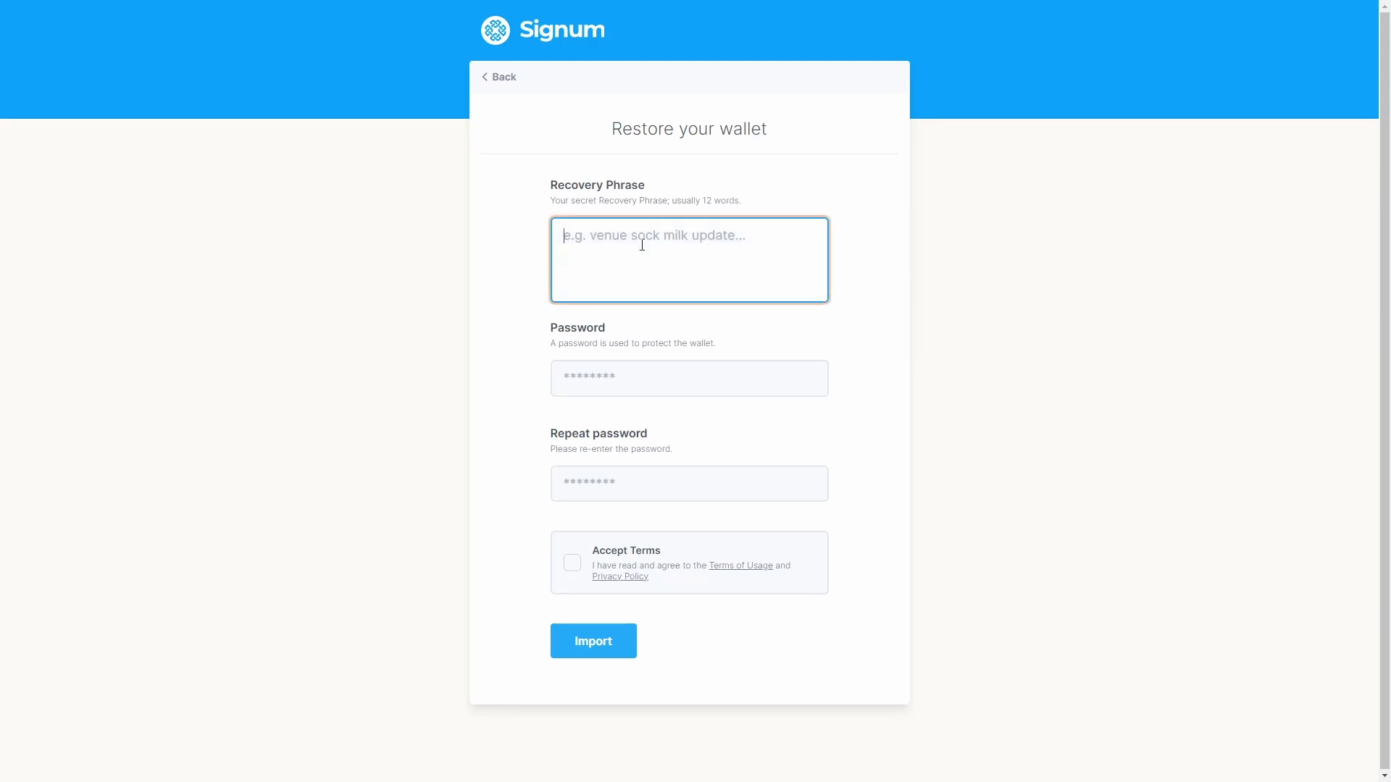
pyautogui.rightClick(645, 250)
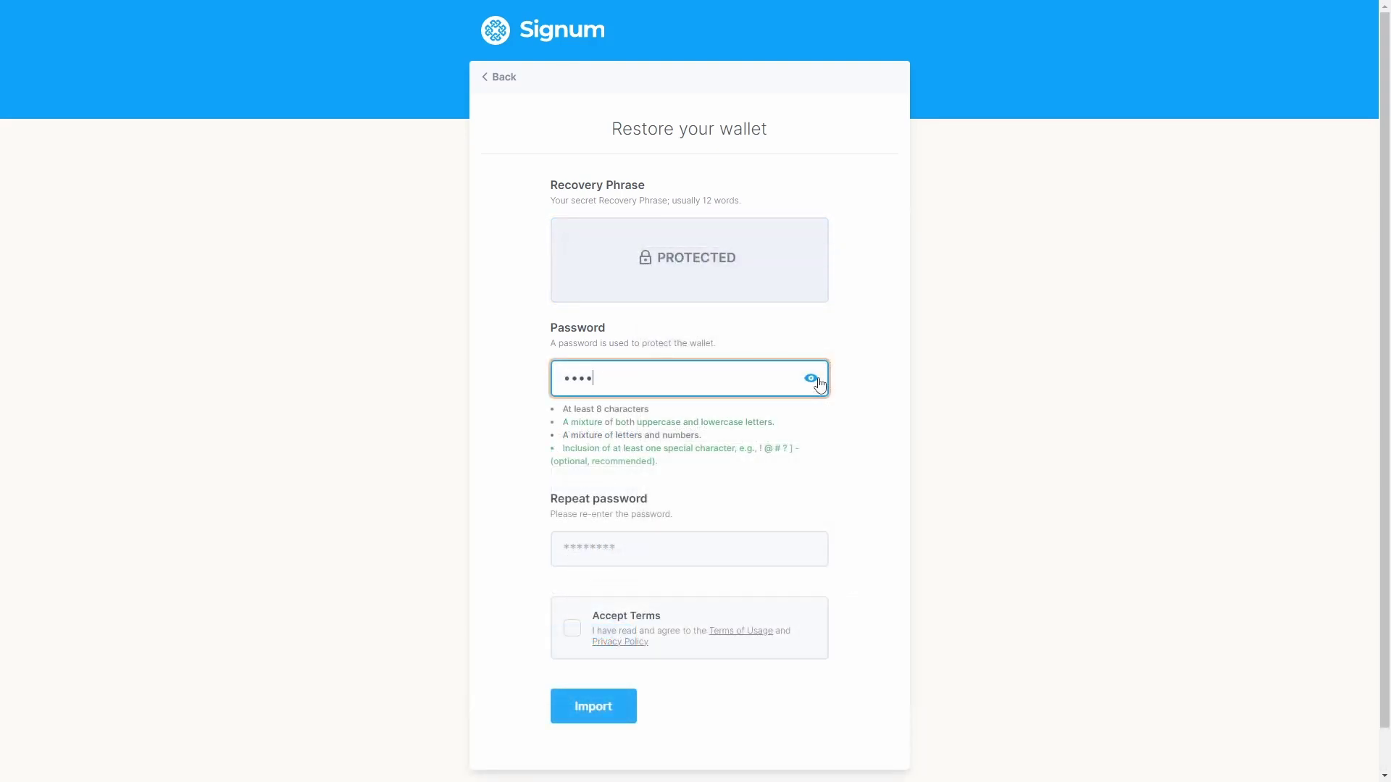
pyautogui.write('********')
pyautogui.press('Tab')
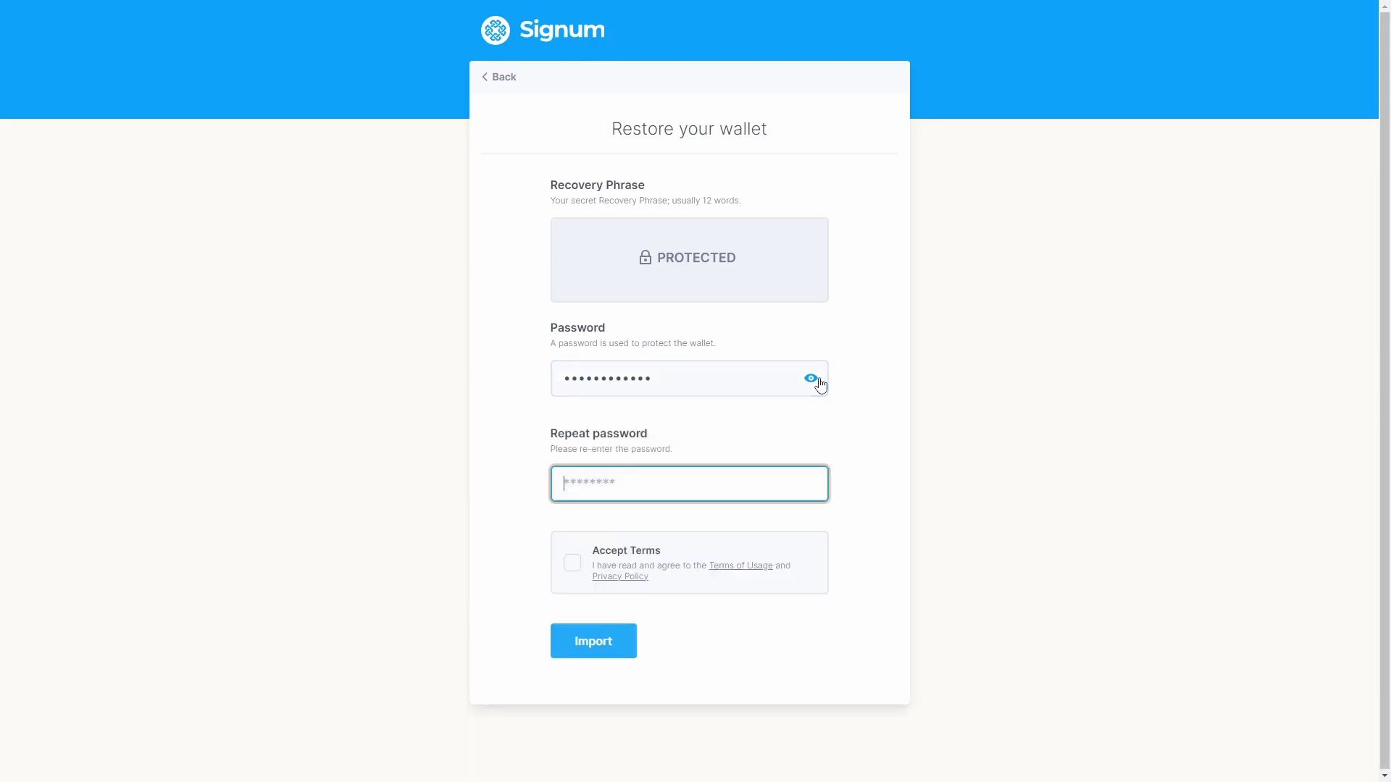
pyautogui.write('************')
pyautogui.click(862, 470)
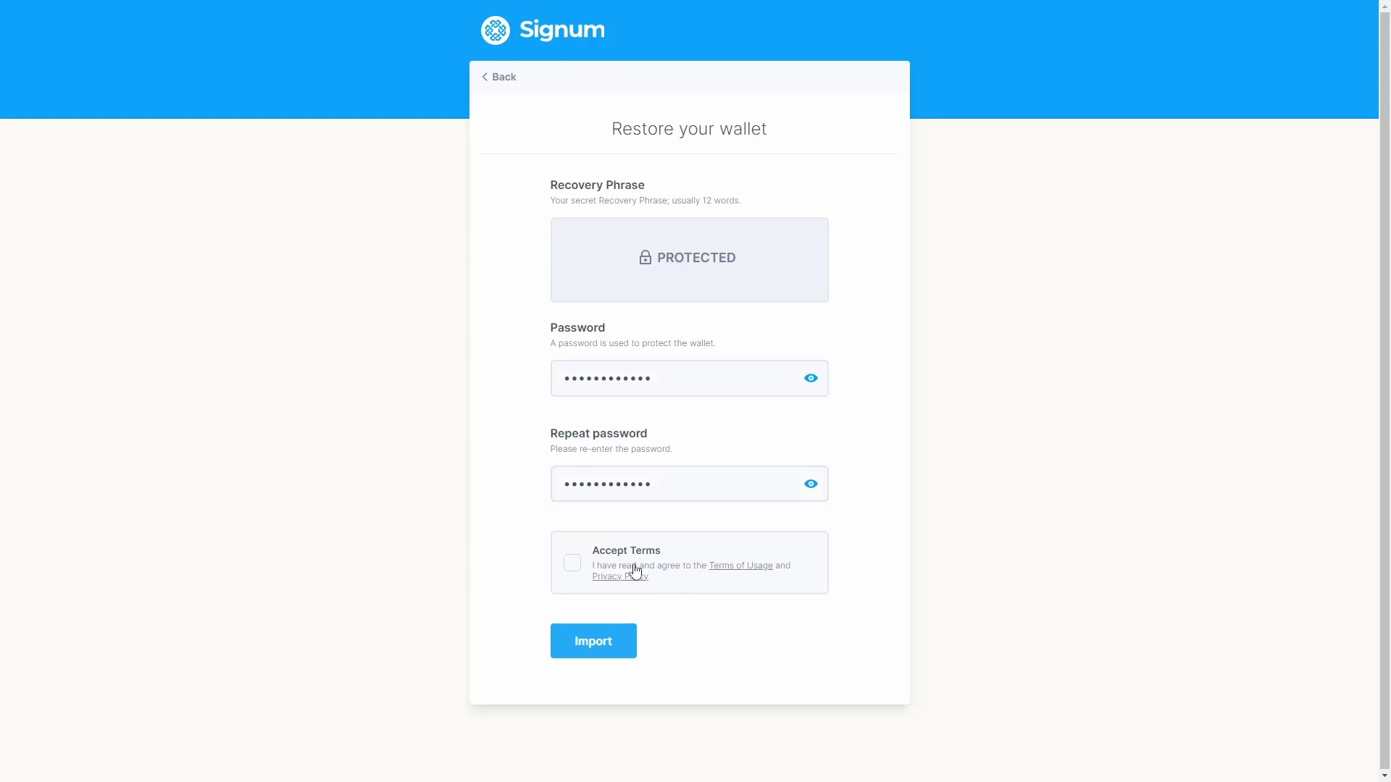
pyautogui.click(575, 566)
pyautogui.click(601, 658)
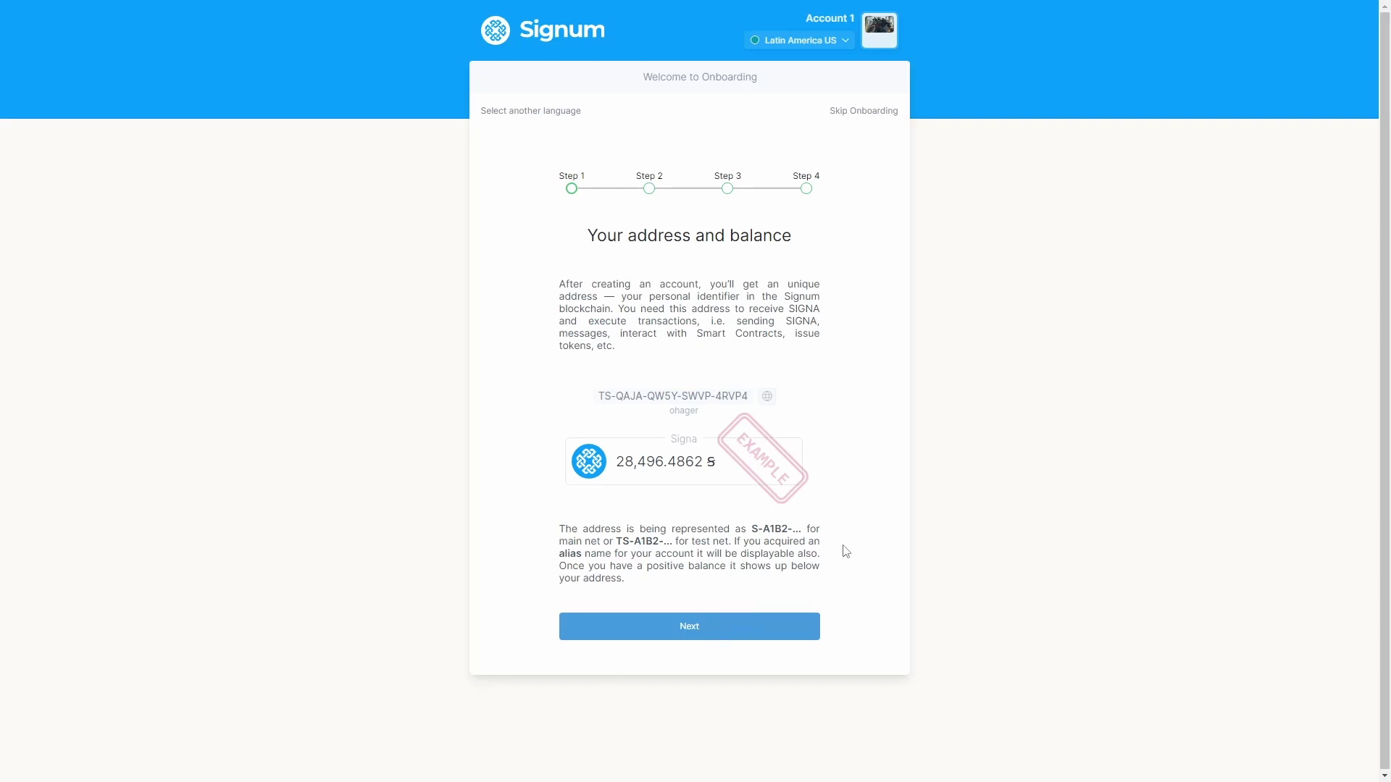
# - Skip onboarding and begin renaming Account 1, typing 'Tutorials Acco' as the new name
pyautogui.click(856, 116)
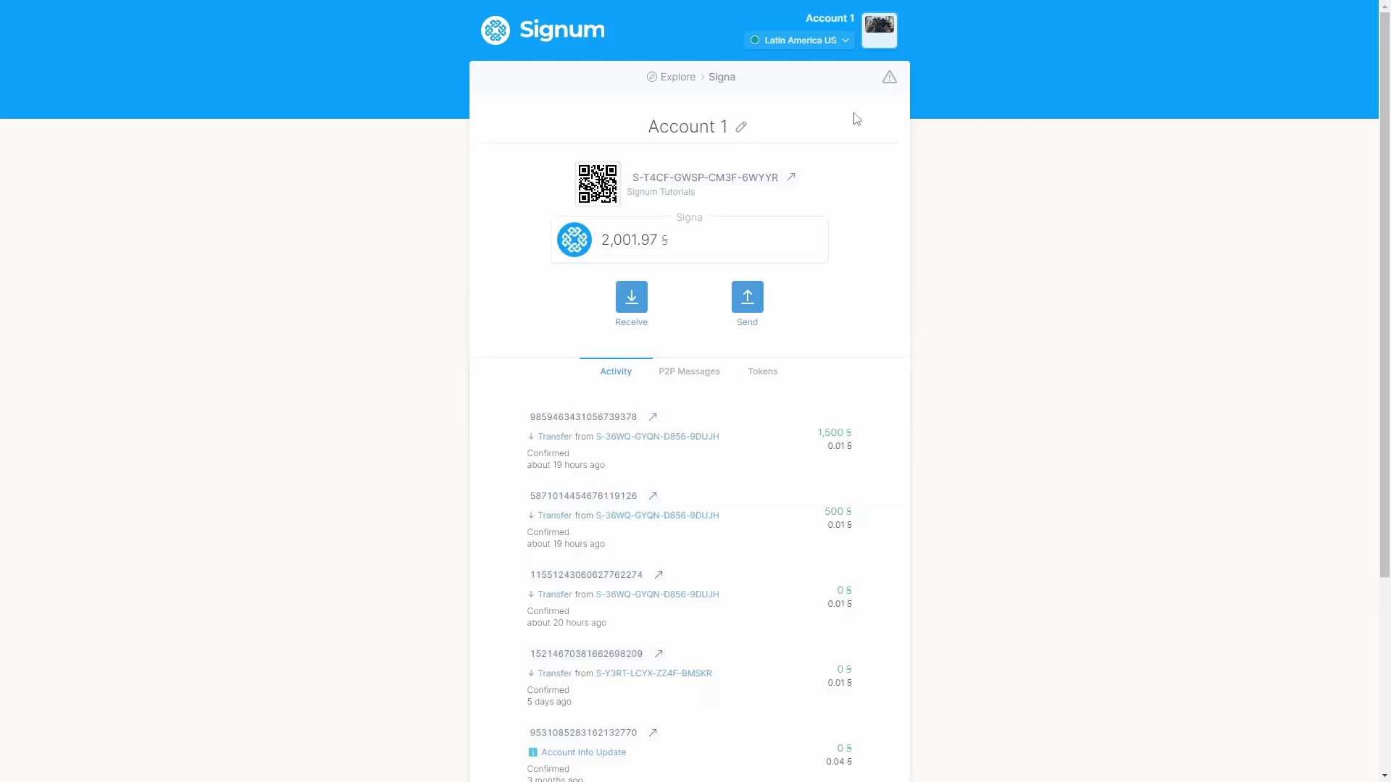
pyautogui.click(741, 127)
pyautogui.tripleClick(764, 129)
pyautogui.write('Tut')
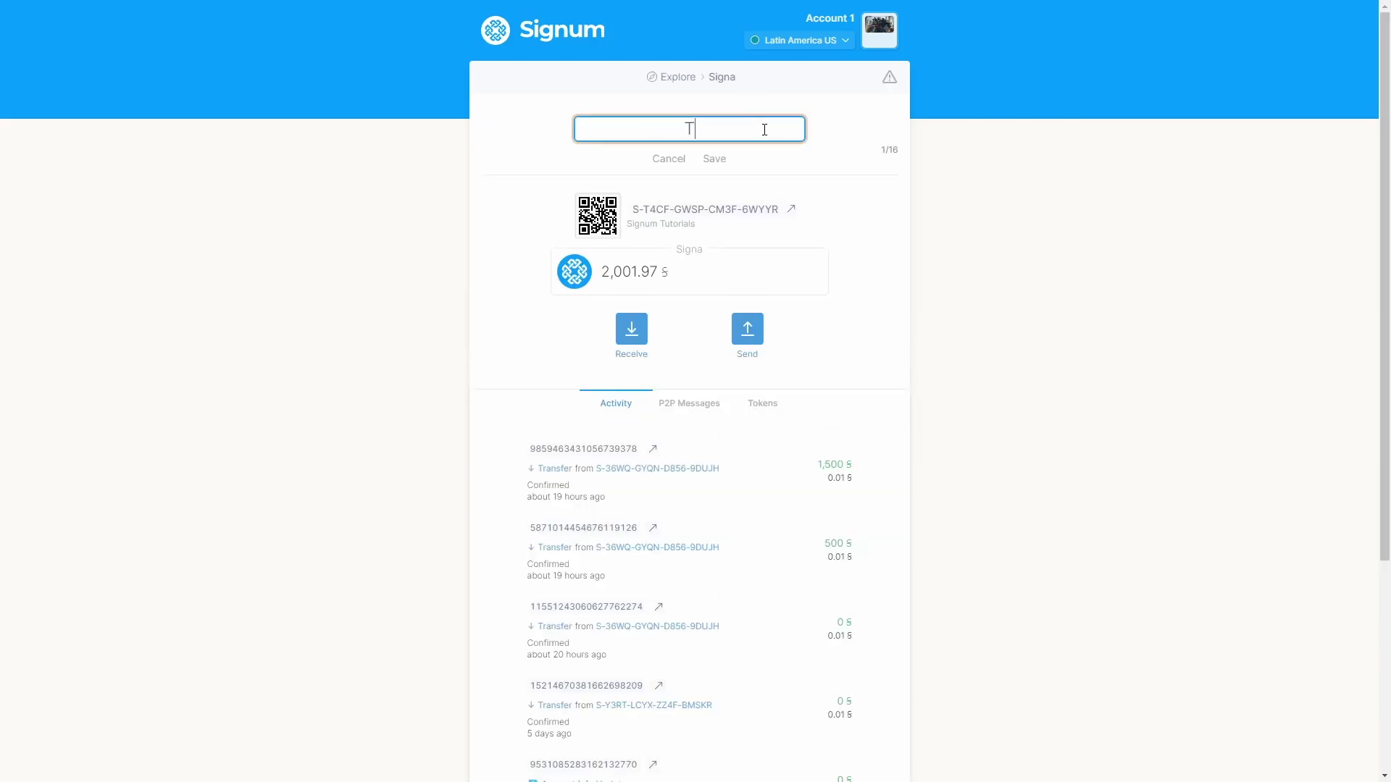
pyautogui.write('orials Acco')
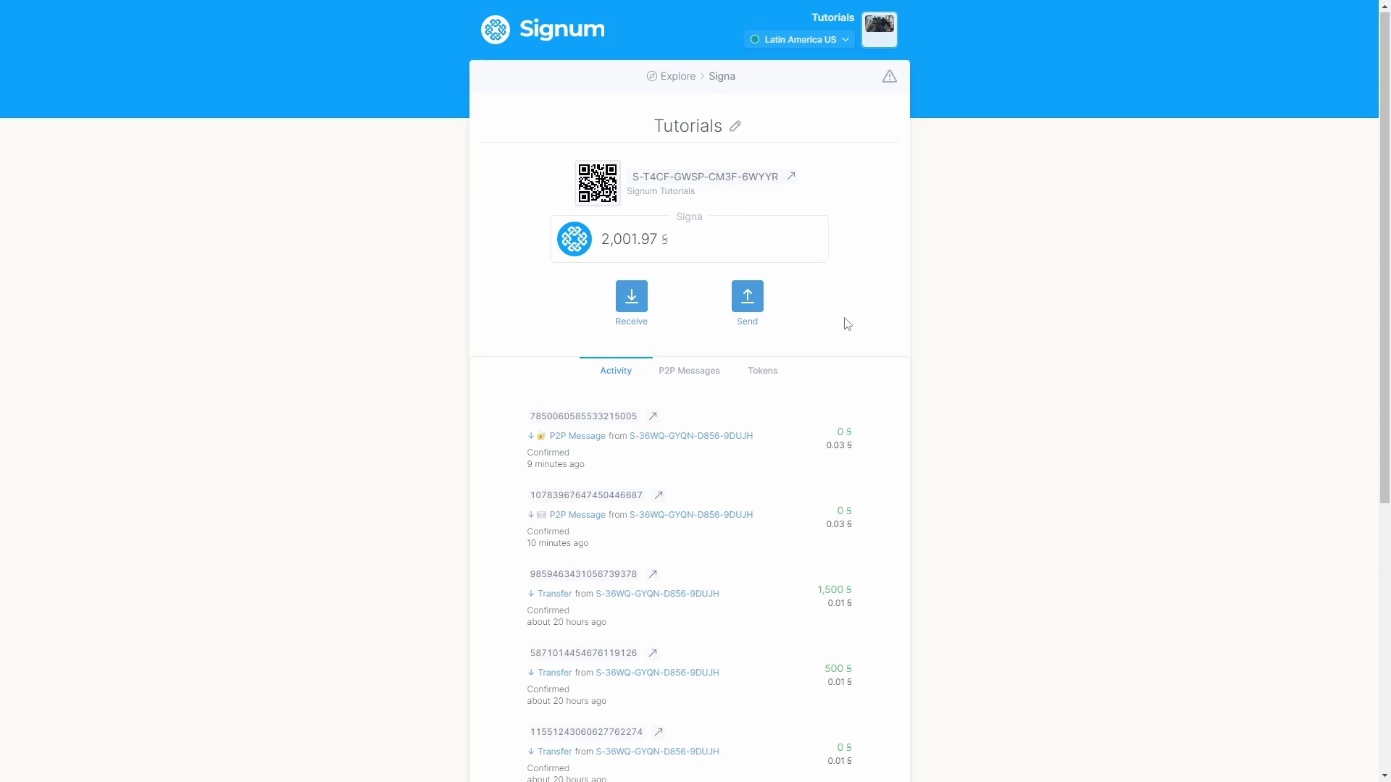
# - Scroll the transfer history, list the P2P messages and open the encrypted message in Signum Explorer
pyautogui.scroll(-3, 876, 345)
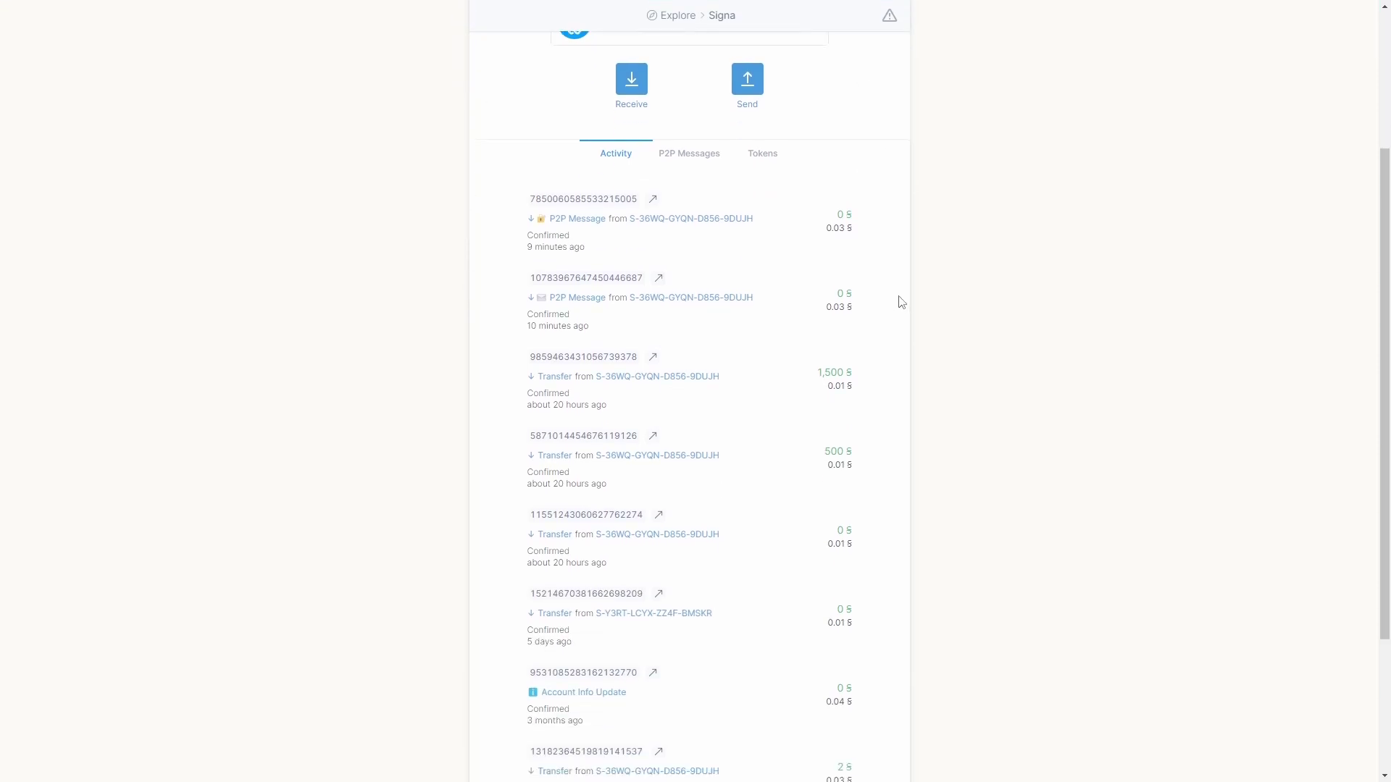
pyautogui.scroll(-1, 901, 297)
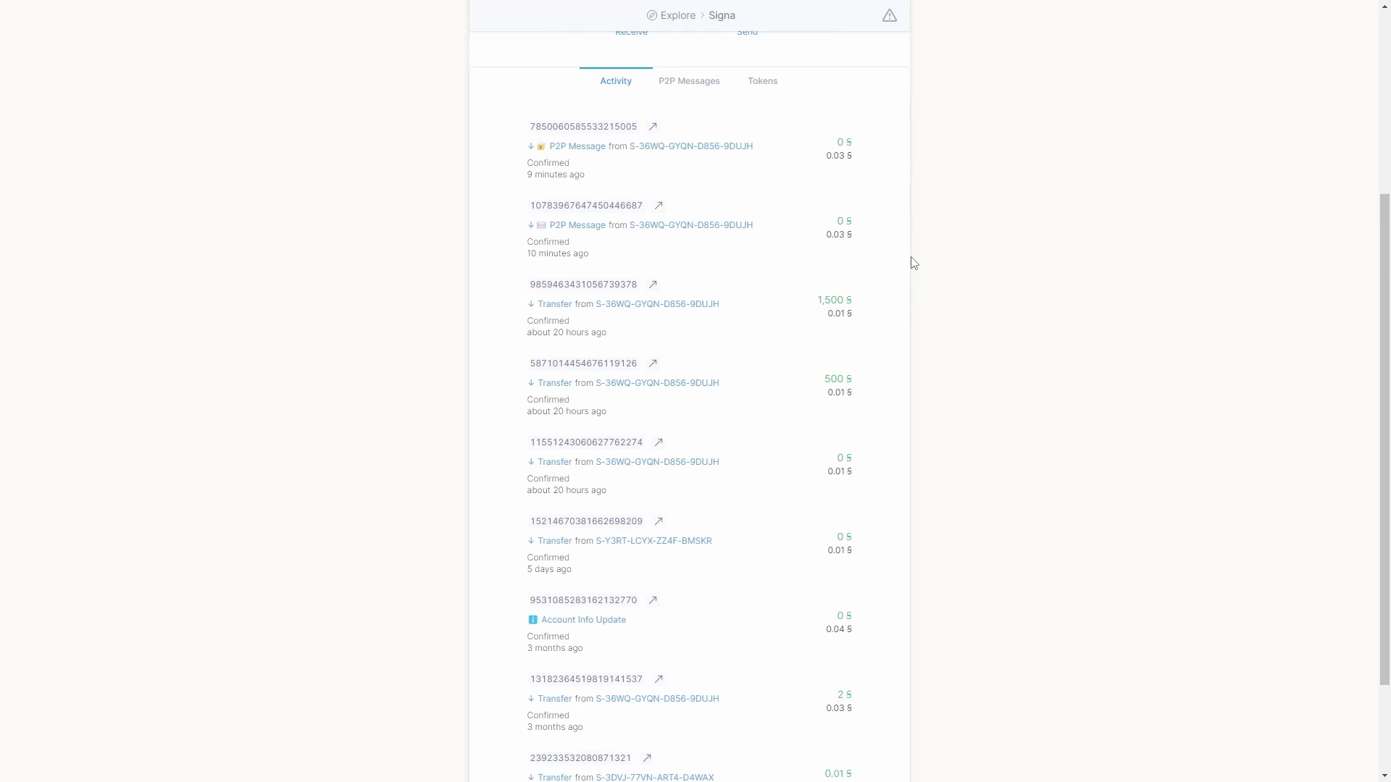
pyautogui.click(681, 92)
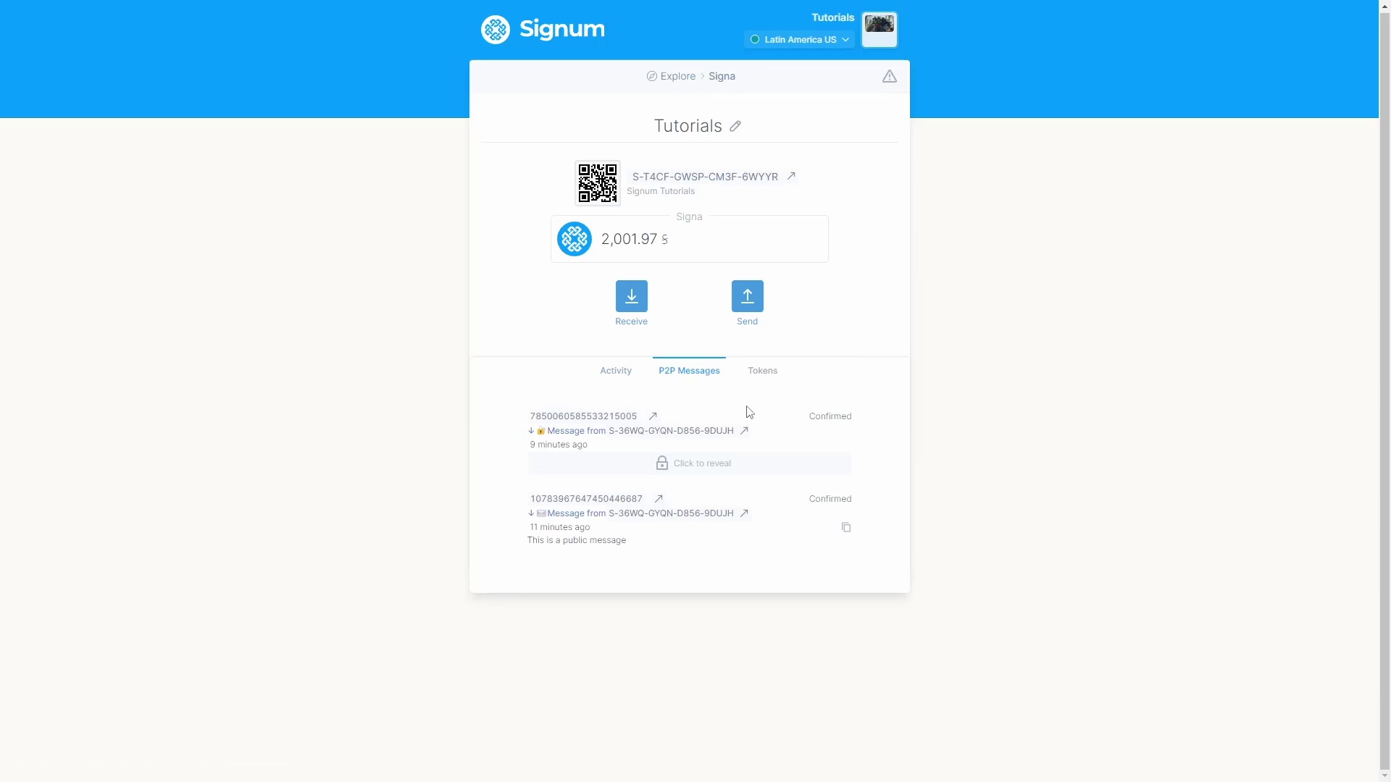
pyautogui.click(654, 420)
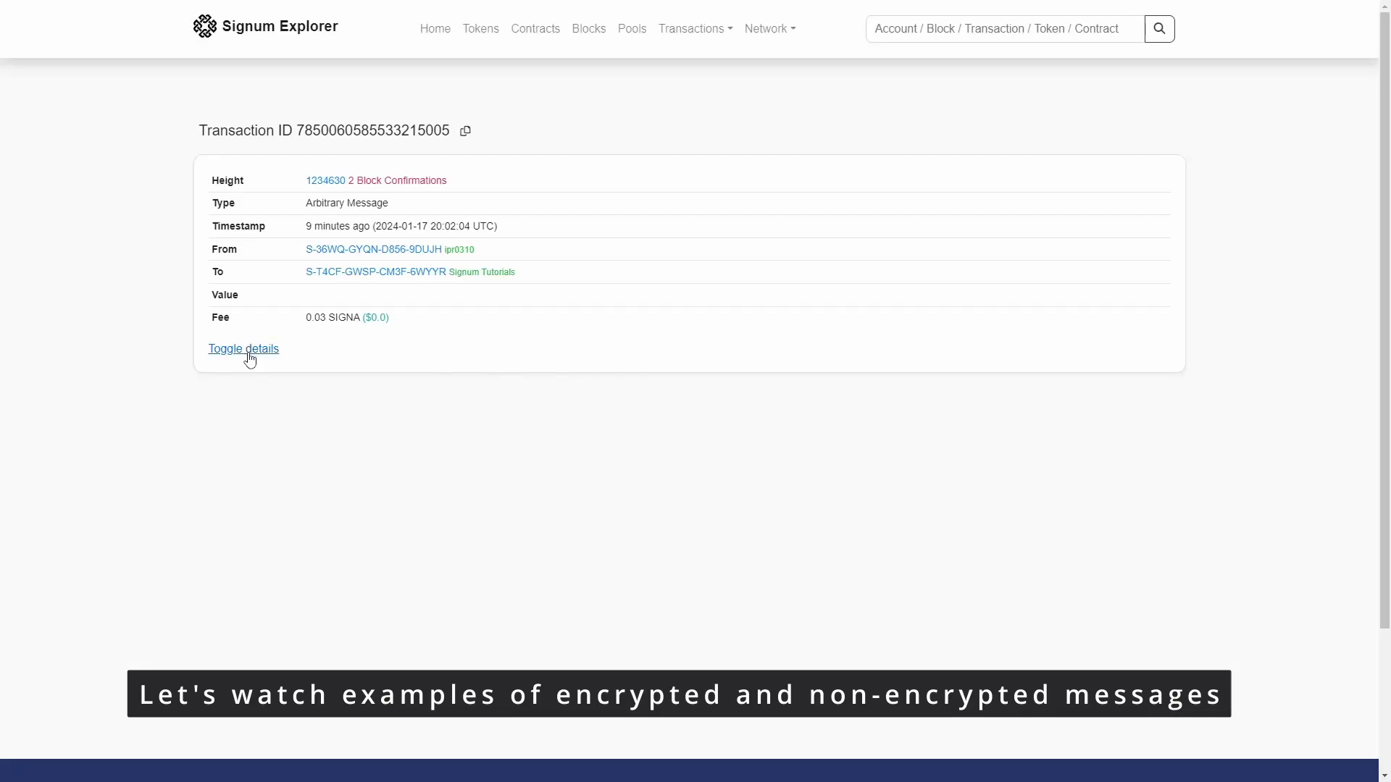
pyautogui.click(244, 349)
pyautogui.scroll(-2, 438, 471)
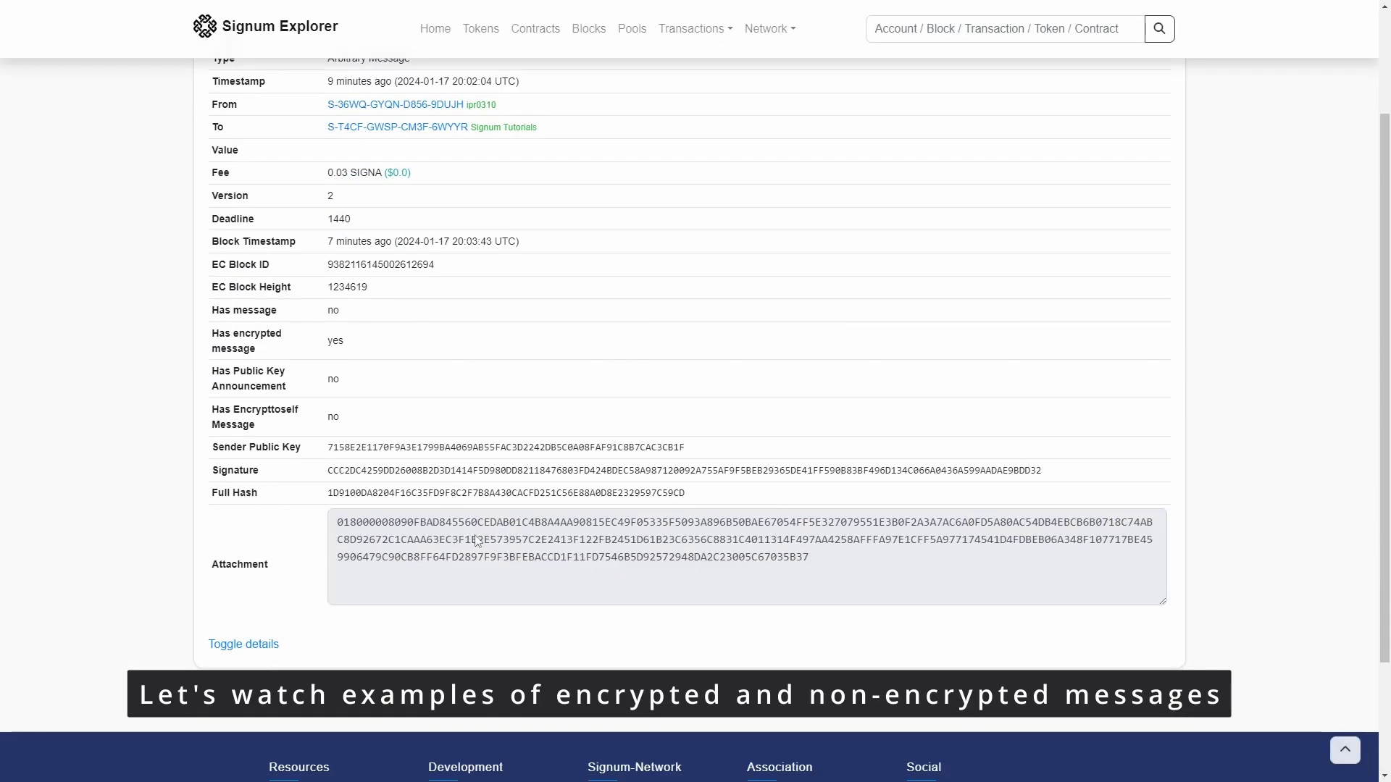
pyautogui.hotkey('ctrl', 'w')
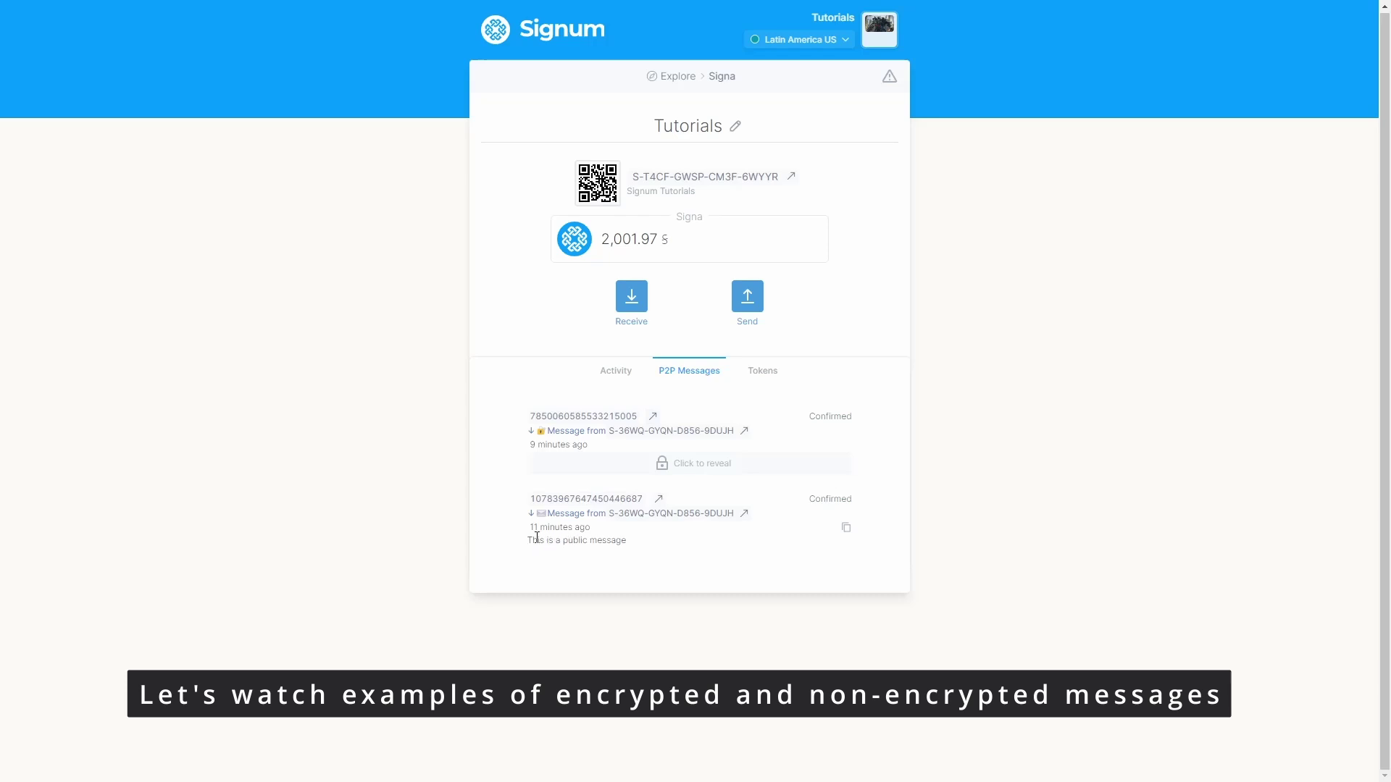
pyautogui.click(658, 498)
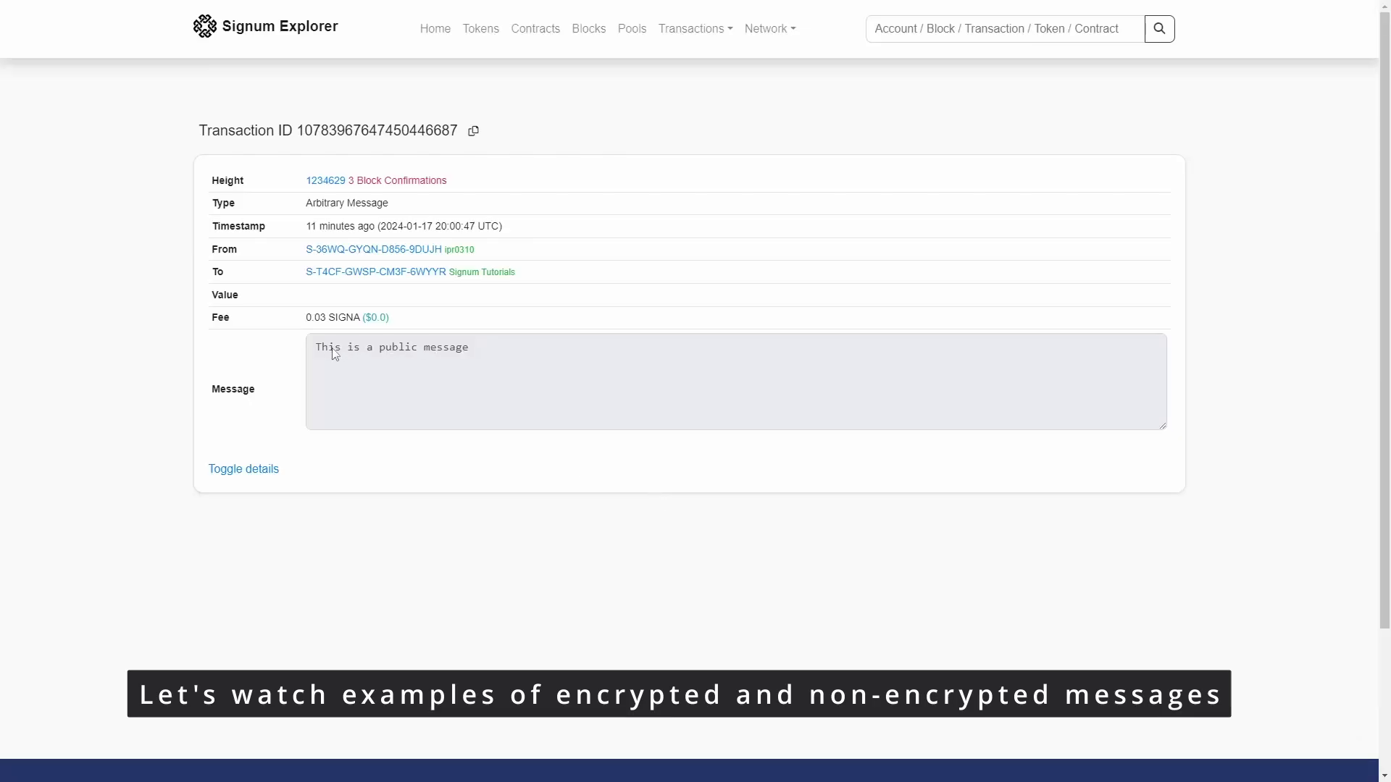
pyautogui.hotkey('ctrl', 'w')
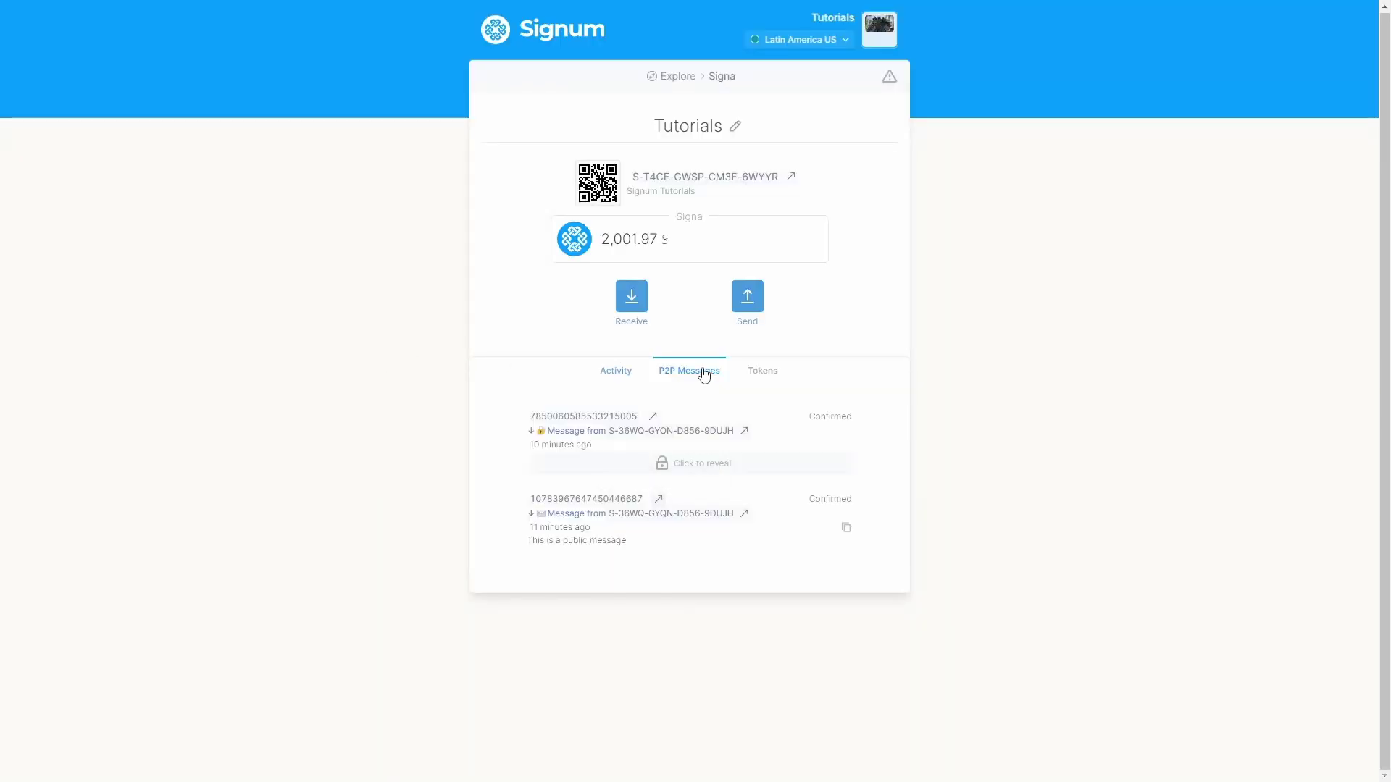
# - Import the account's TRT and SAI tokens from the Tokens tab
pyautogui.click(763, 371)
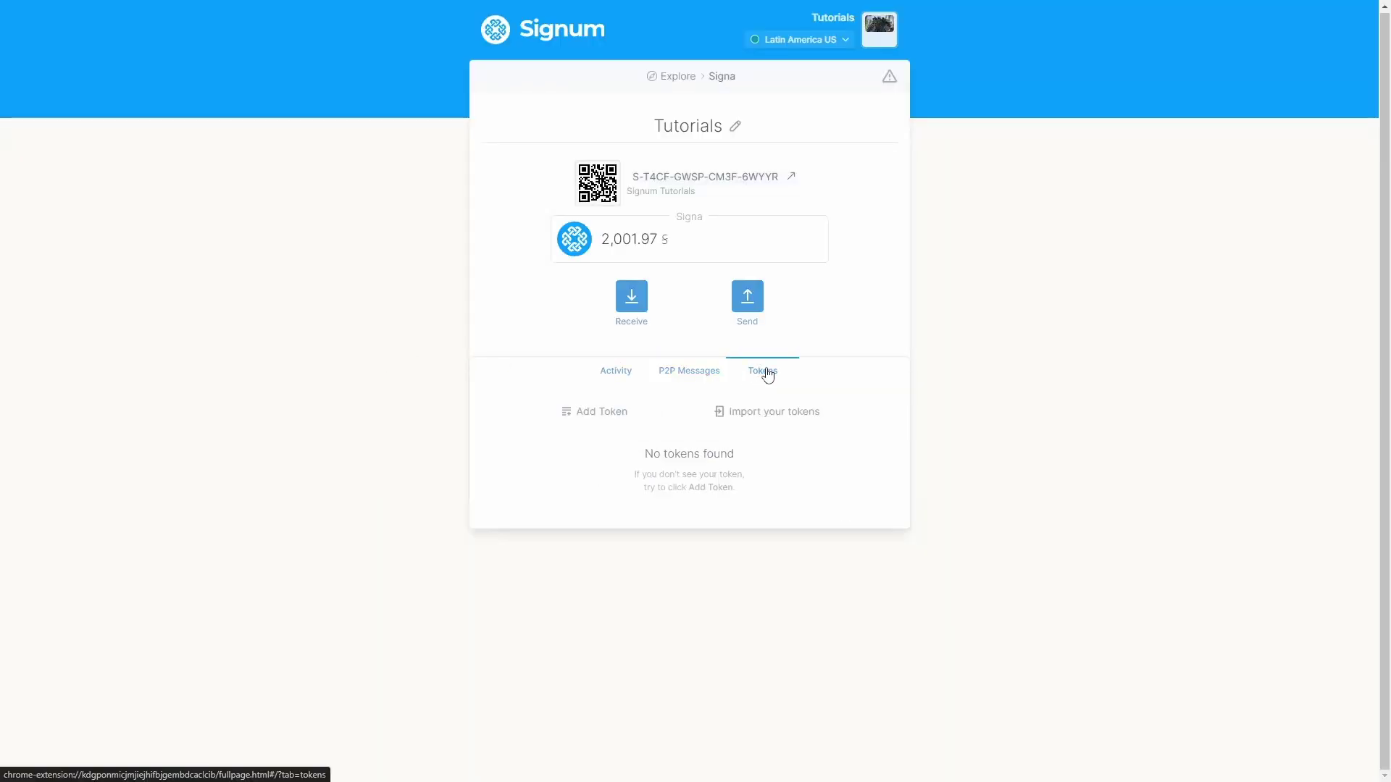
pyautogui.click(760, 424)
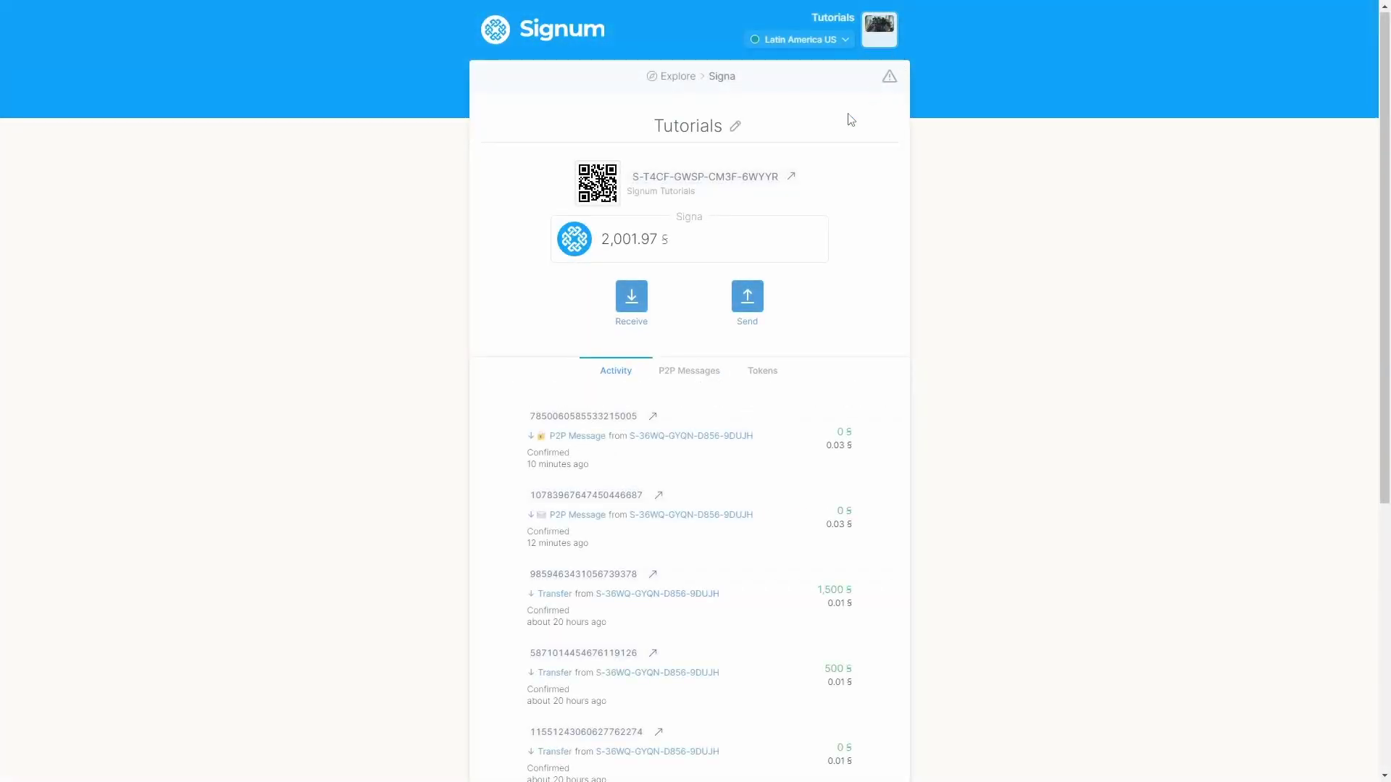
# - Copy the account address and paste it as the recipient of a new Signa transfer
pyautogui.click(642, 310)
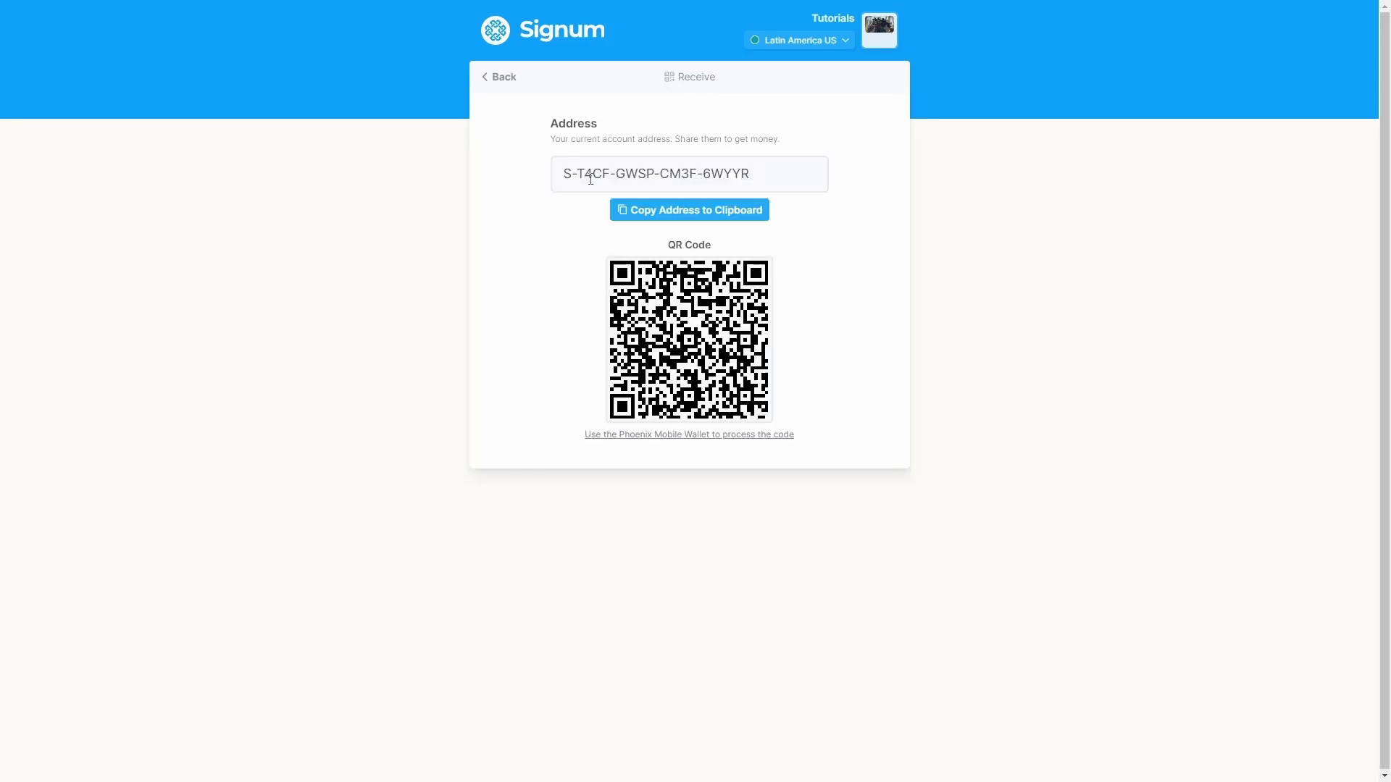
pyautogui.click(667, 215)
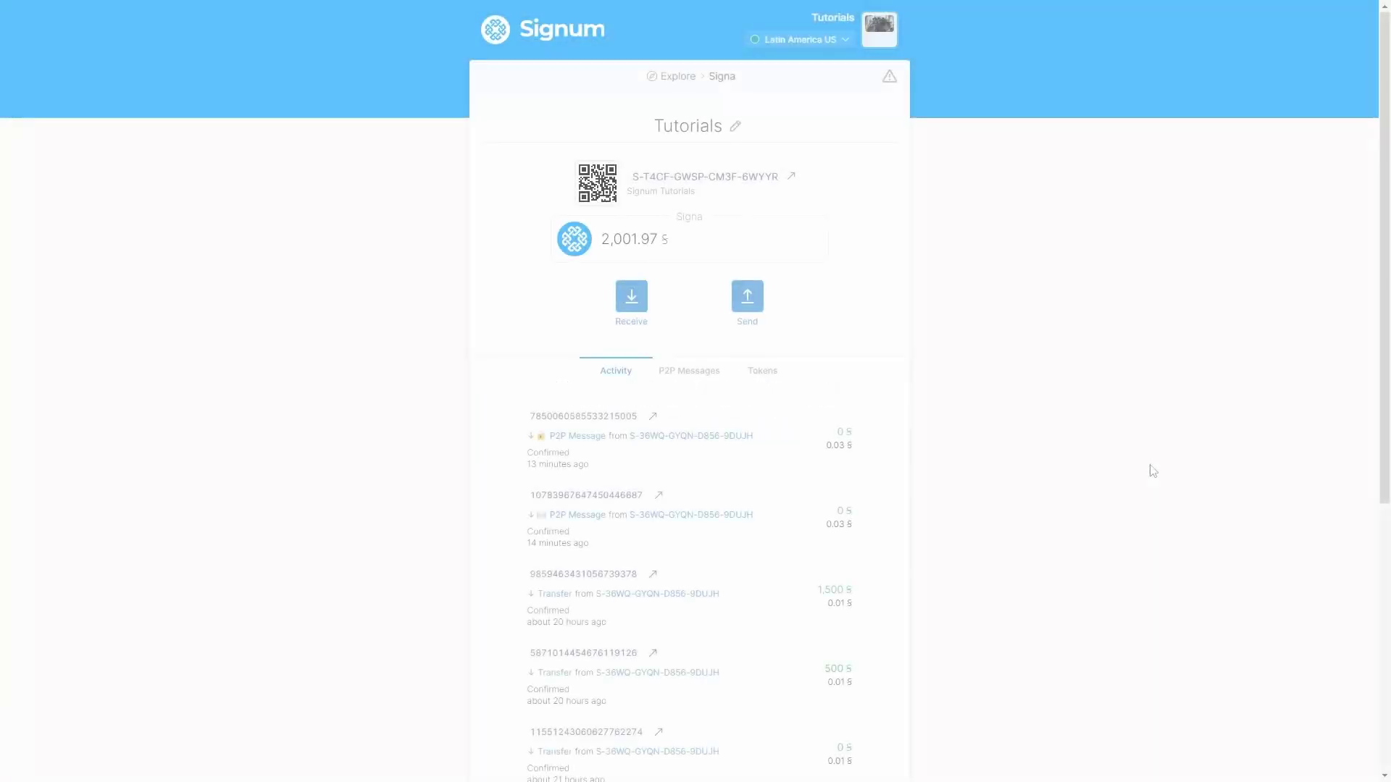
pyautogui.click(760, 310)
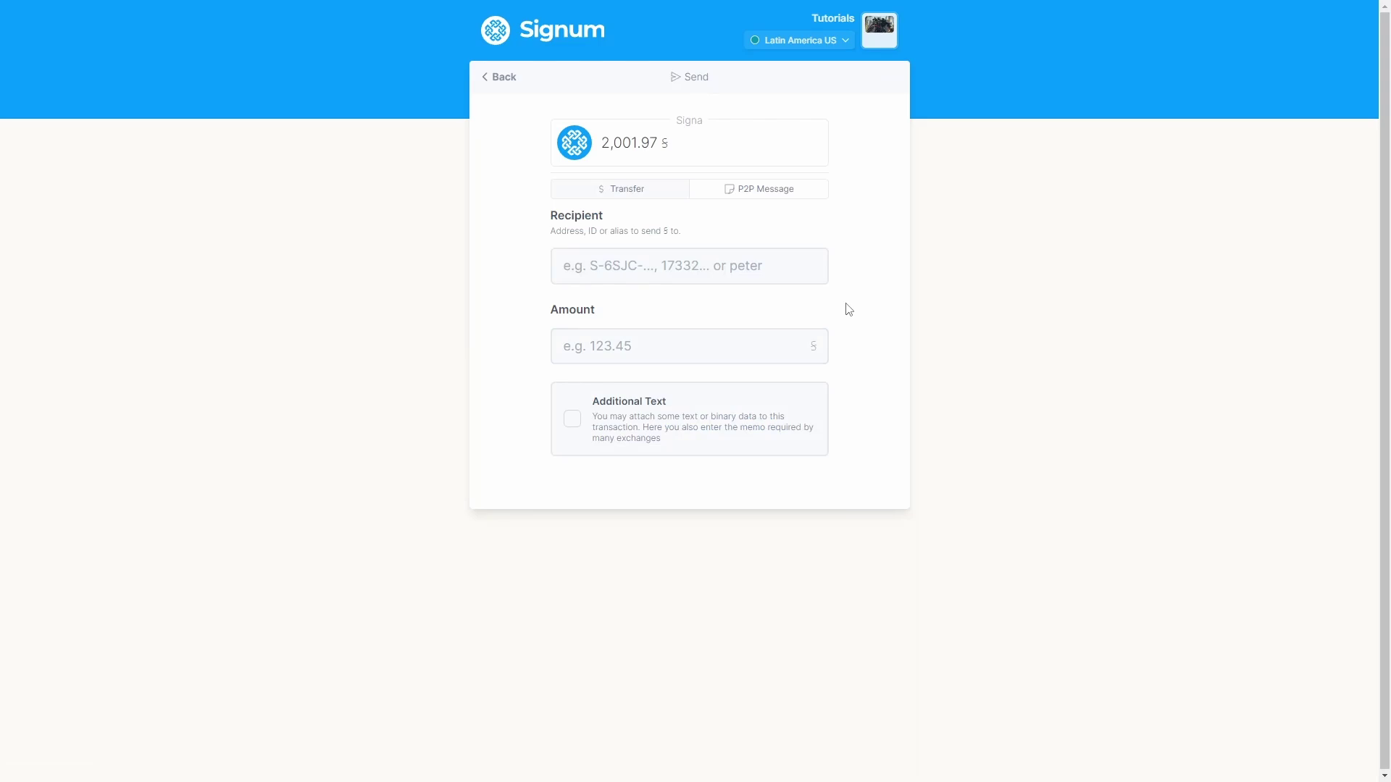
pyautogui.click(740, 266)
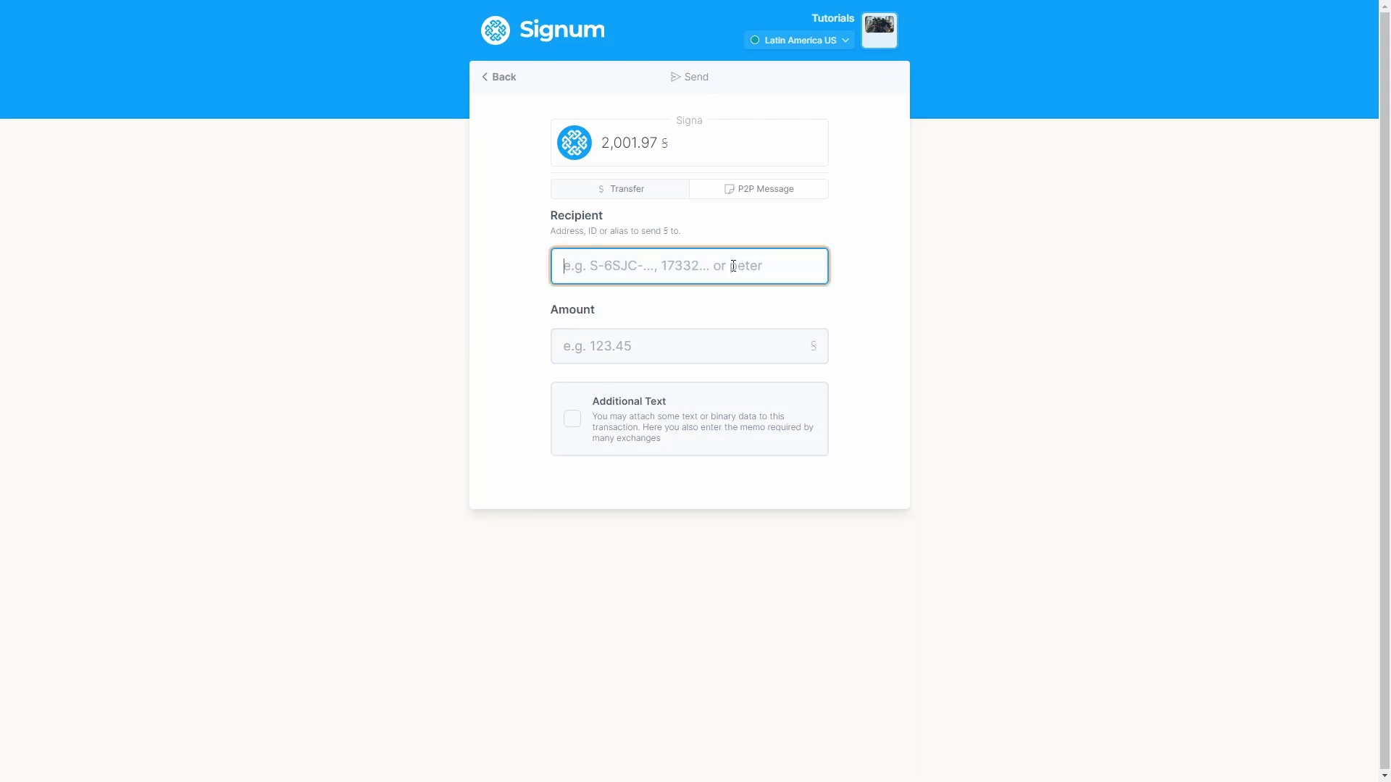
pyautogui.rightClick(735, 267)
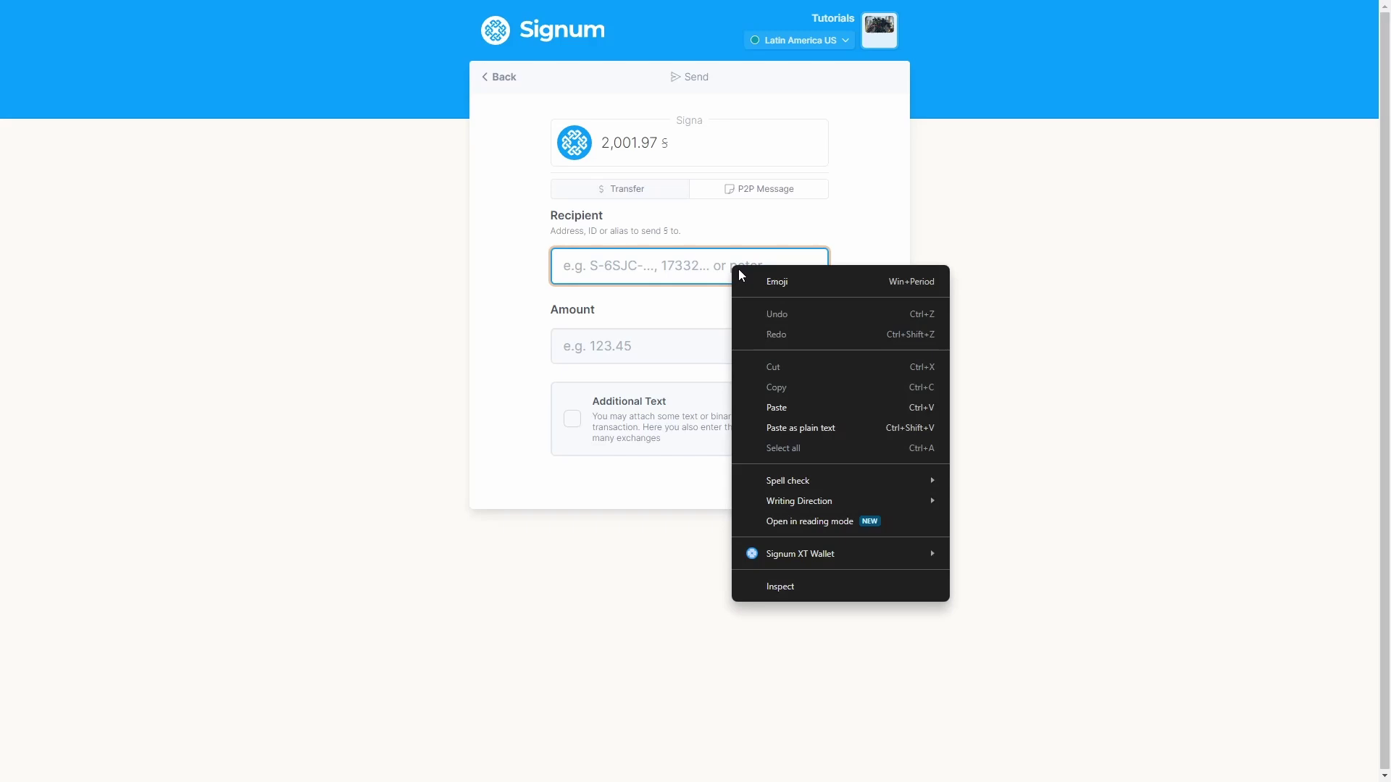
pyautogui.click(781, 409)
pyautogui.click(875, 319)
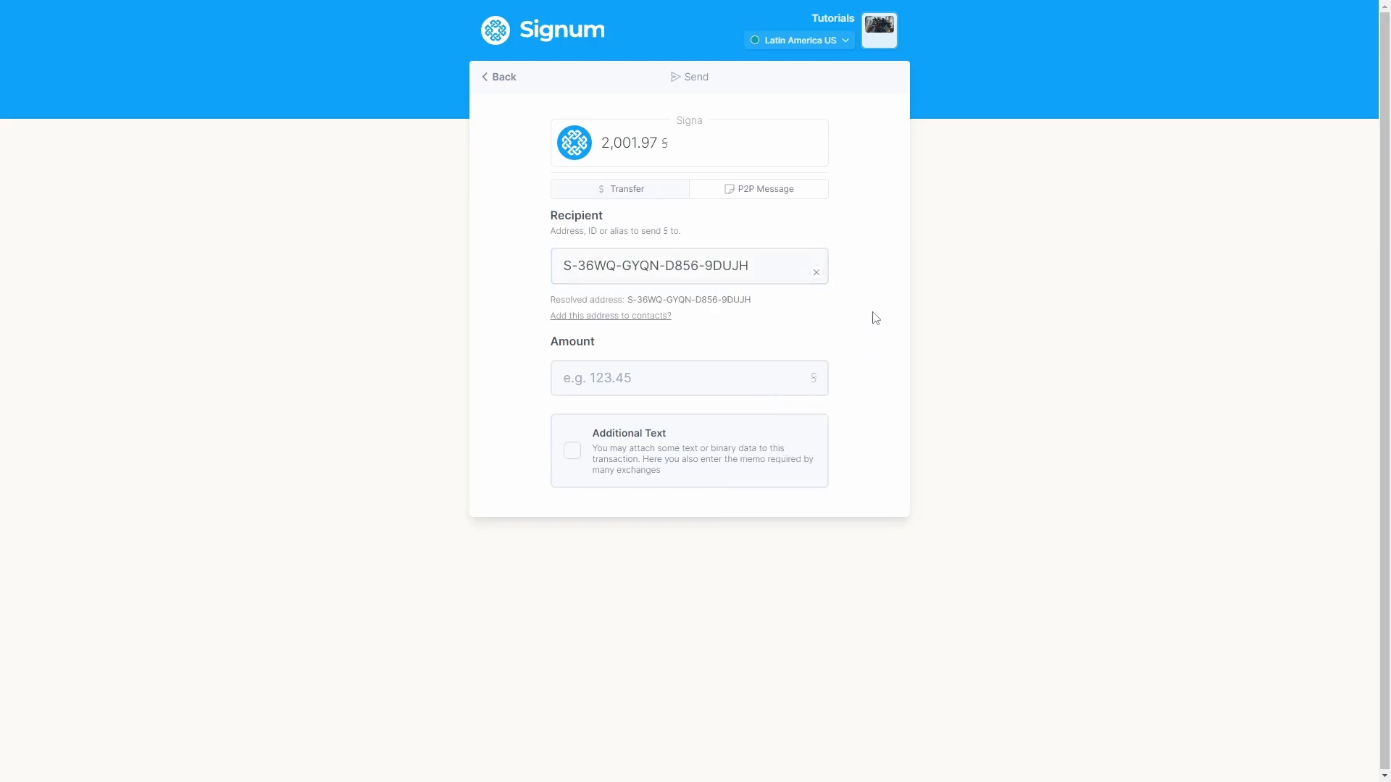
# - Enter 10 Signa as the transfer amount
pyautogui.click(685, 379)
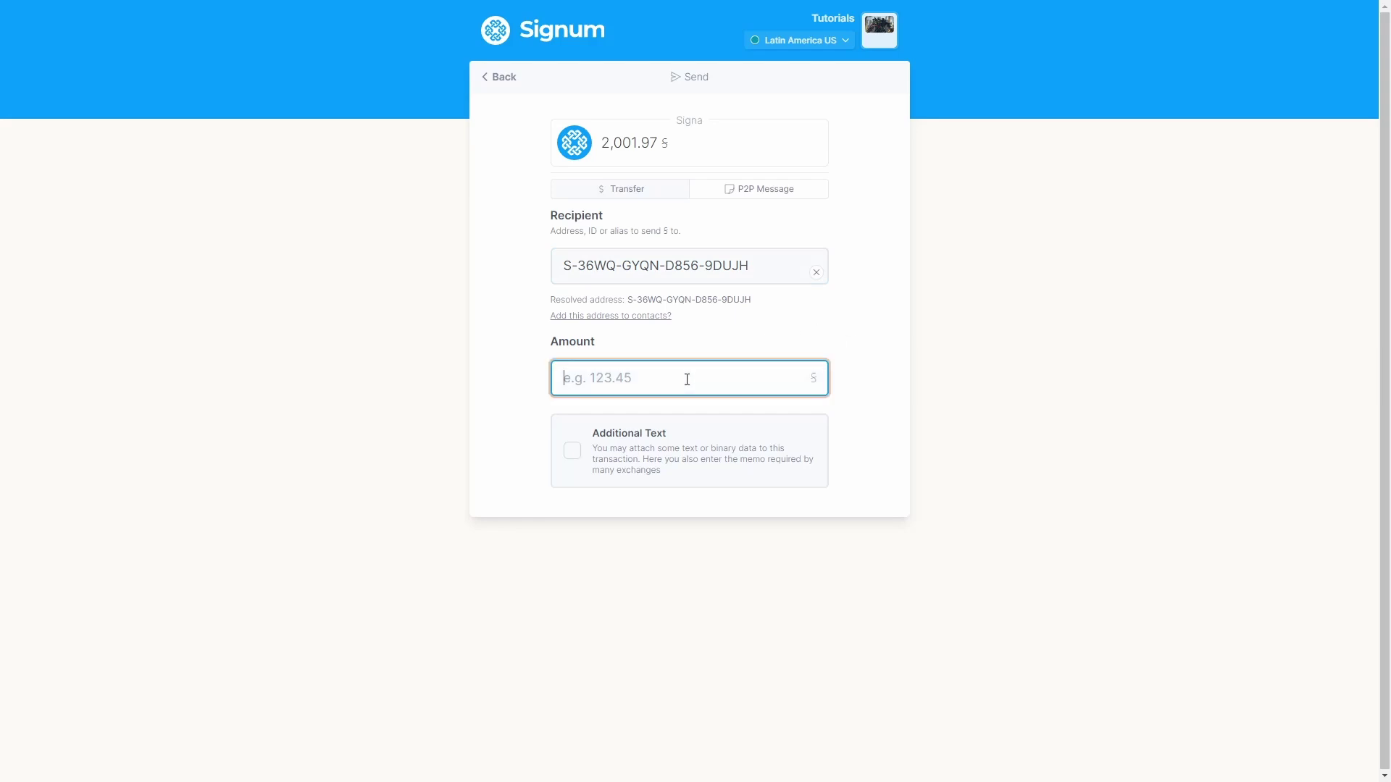
pyautogui.write('10')
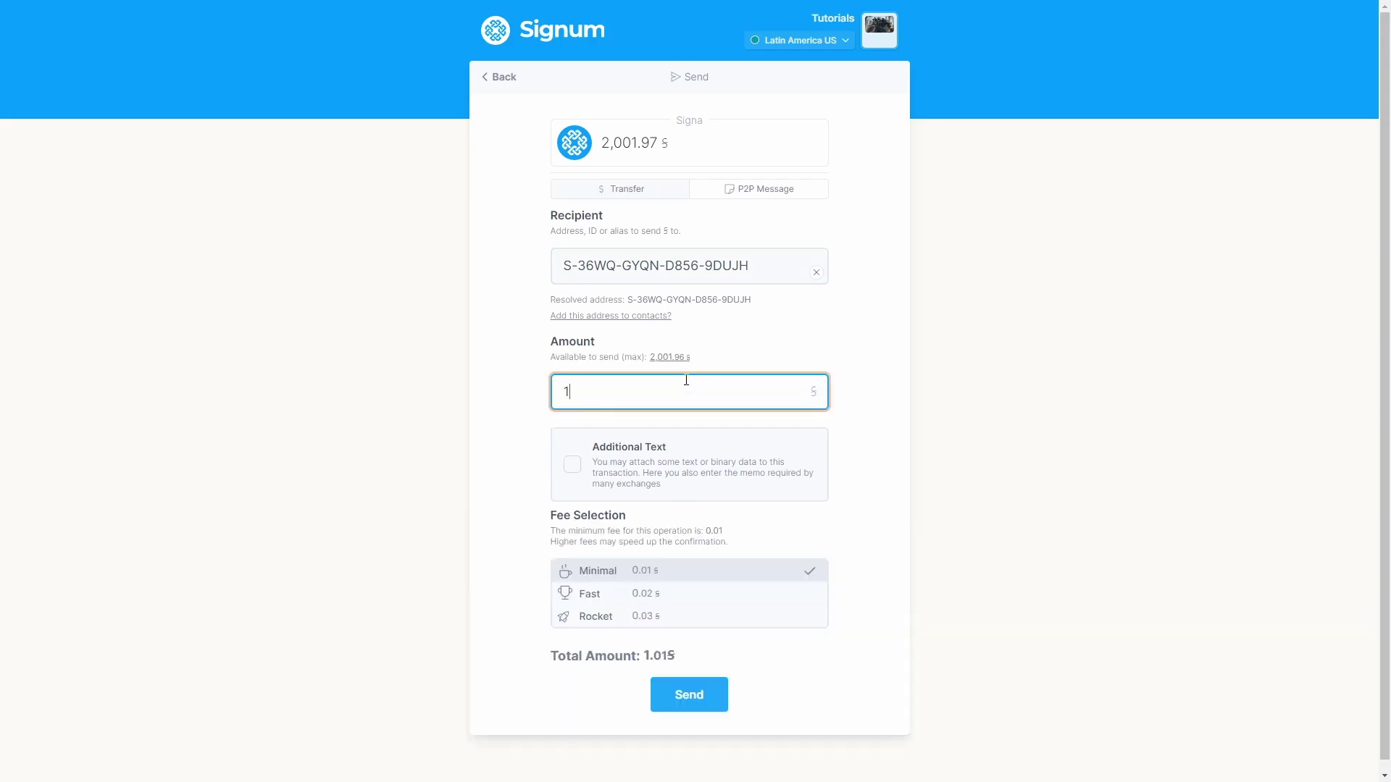
pyautogui.click(878, 450)
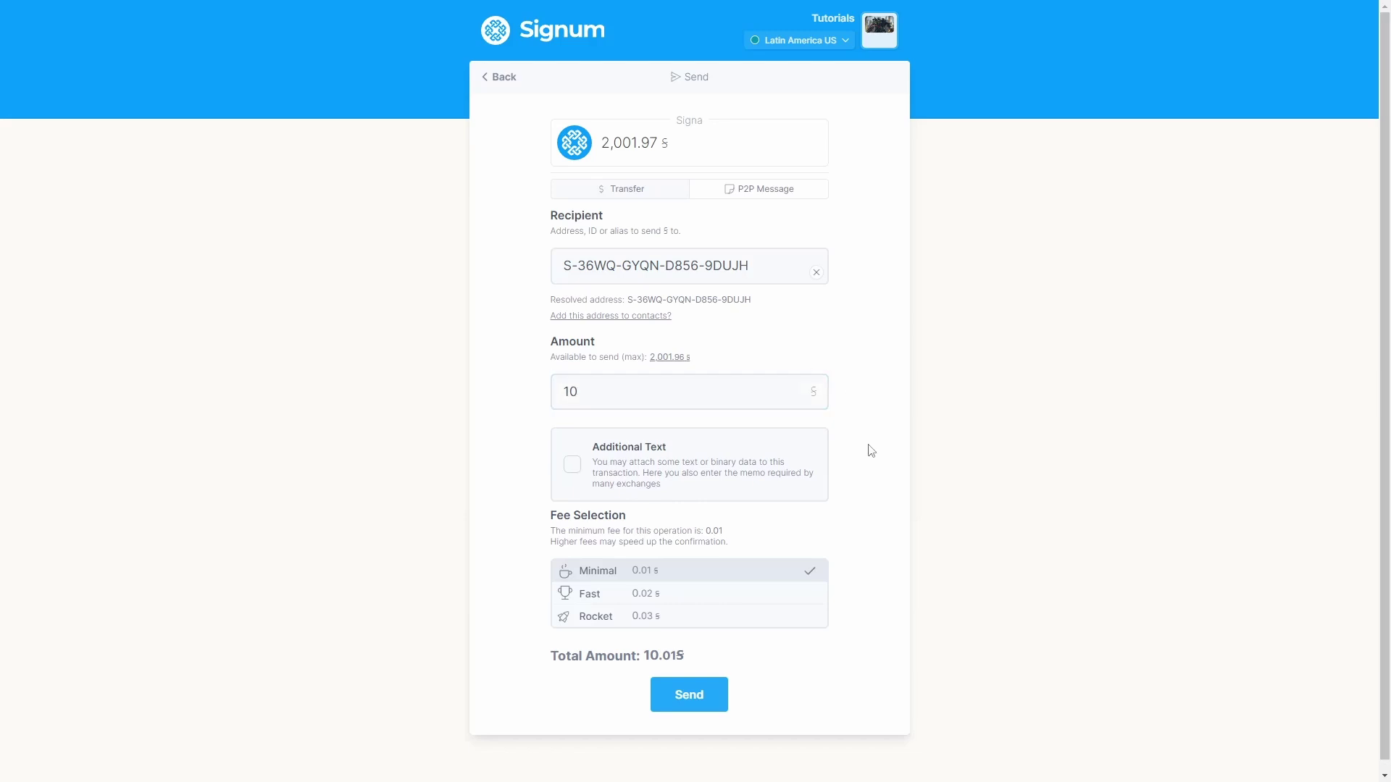
# - Attach the memo 'Hello World, This can be a memo for a exchange or anything else. All depends on you'
pyautogui.click(573, 467)
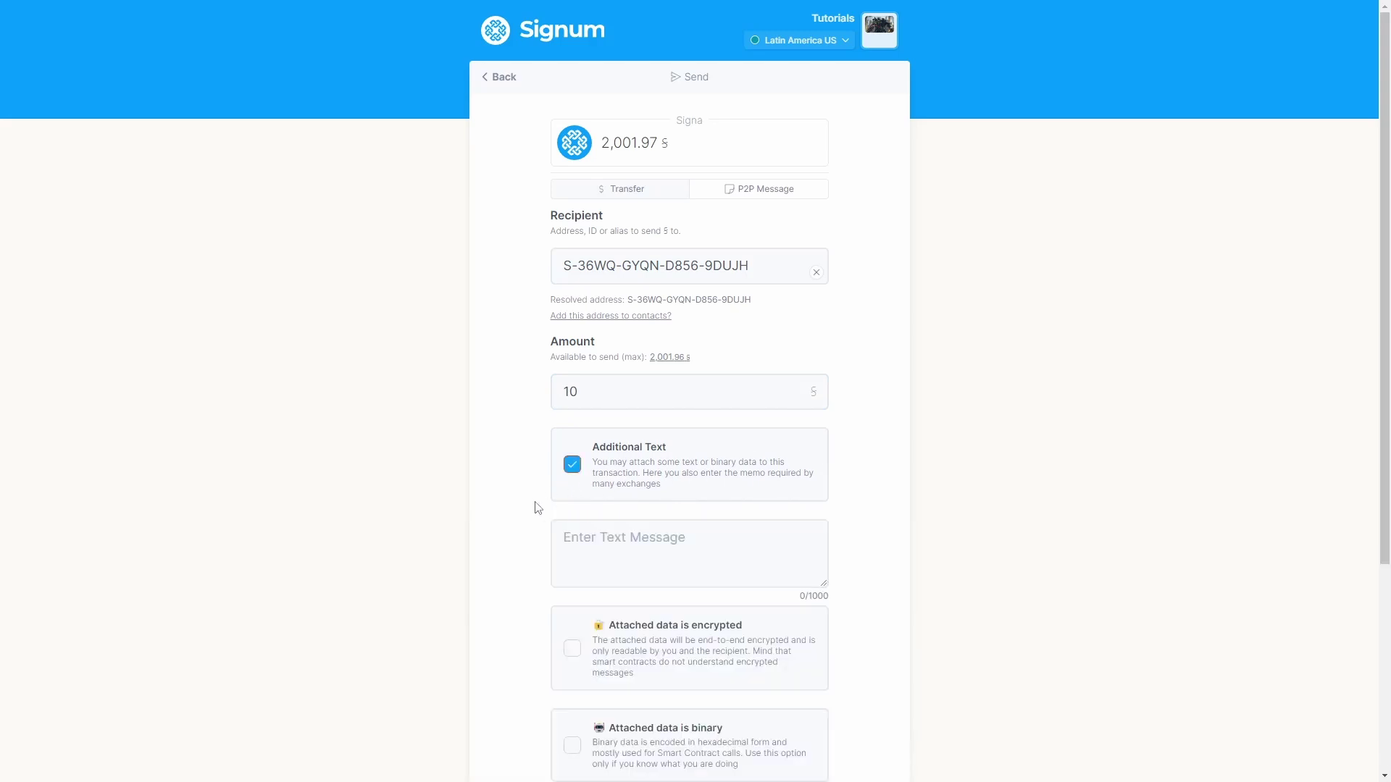
pyautogui.scroll(-2, 520, 500)
pyautogui.scroll(-2, 518, 487)
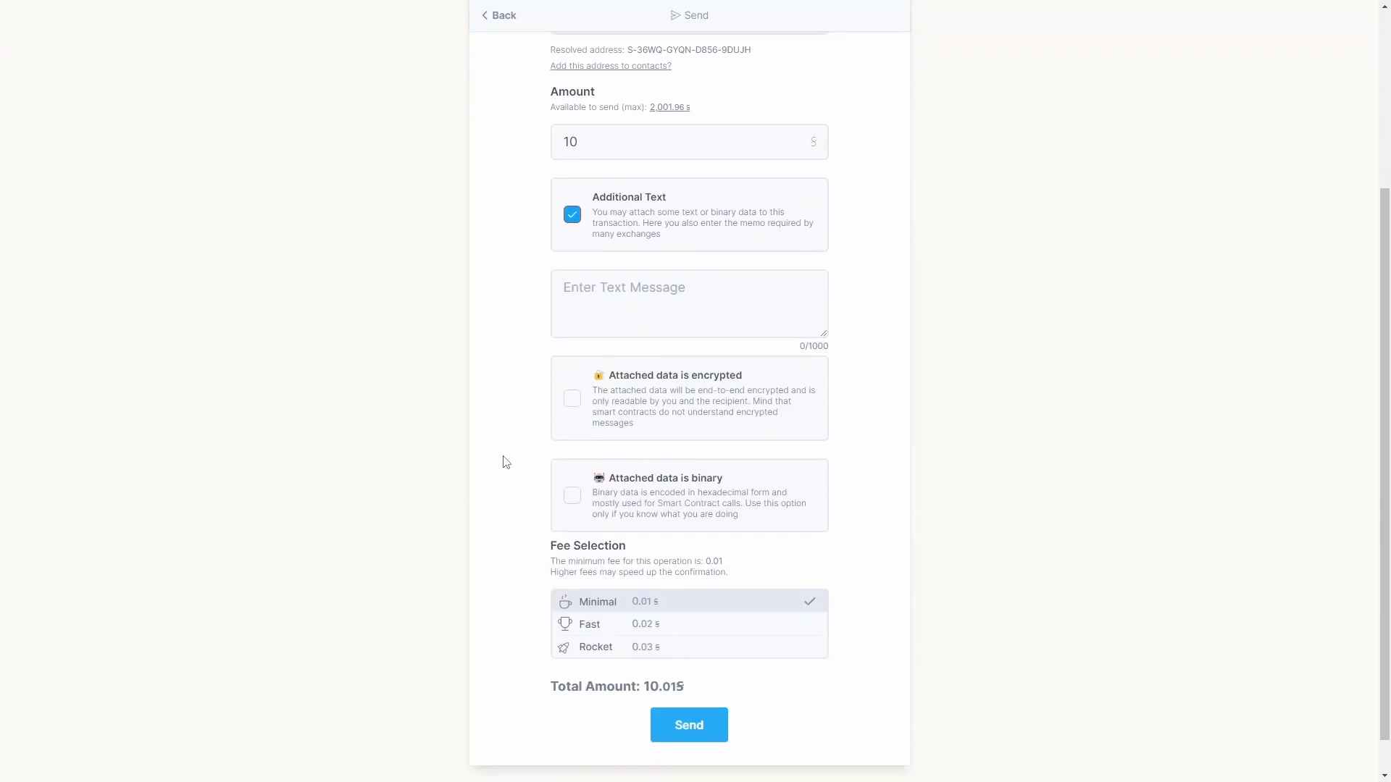
pyautogui.click(641, 260)
pyautogui.write('Hello World')
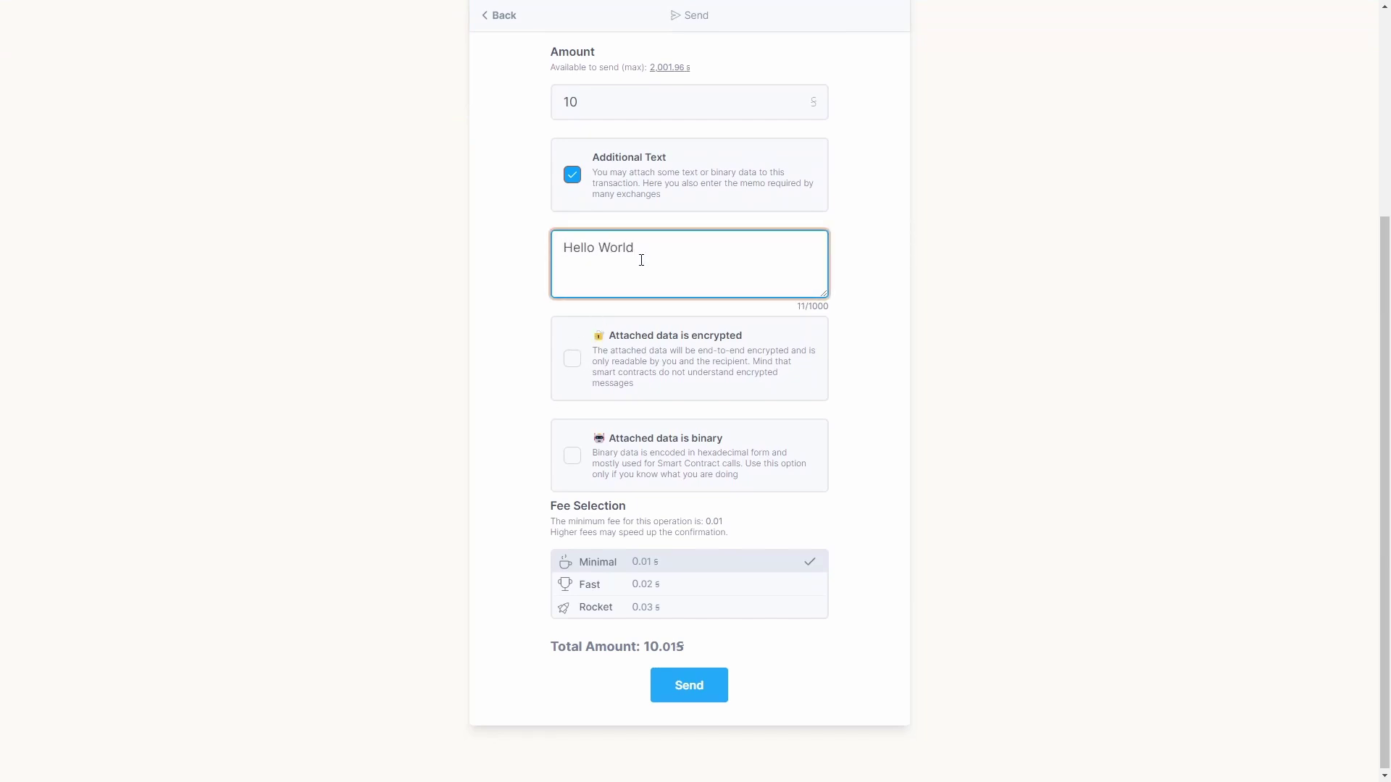
pyautogui.write(', This can be a memo for a exchange')
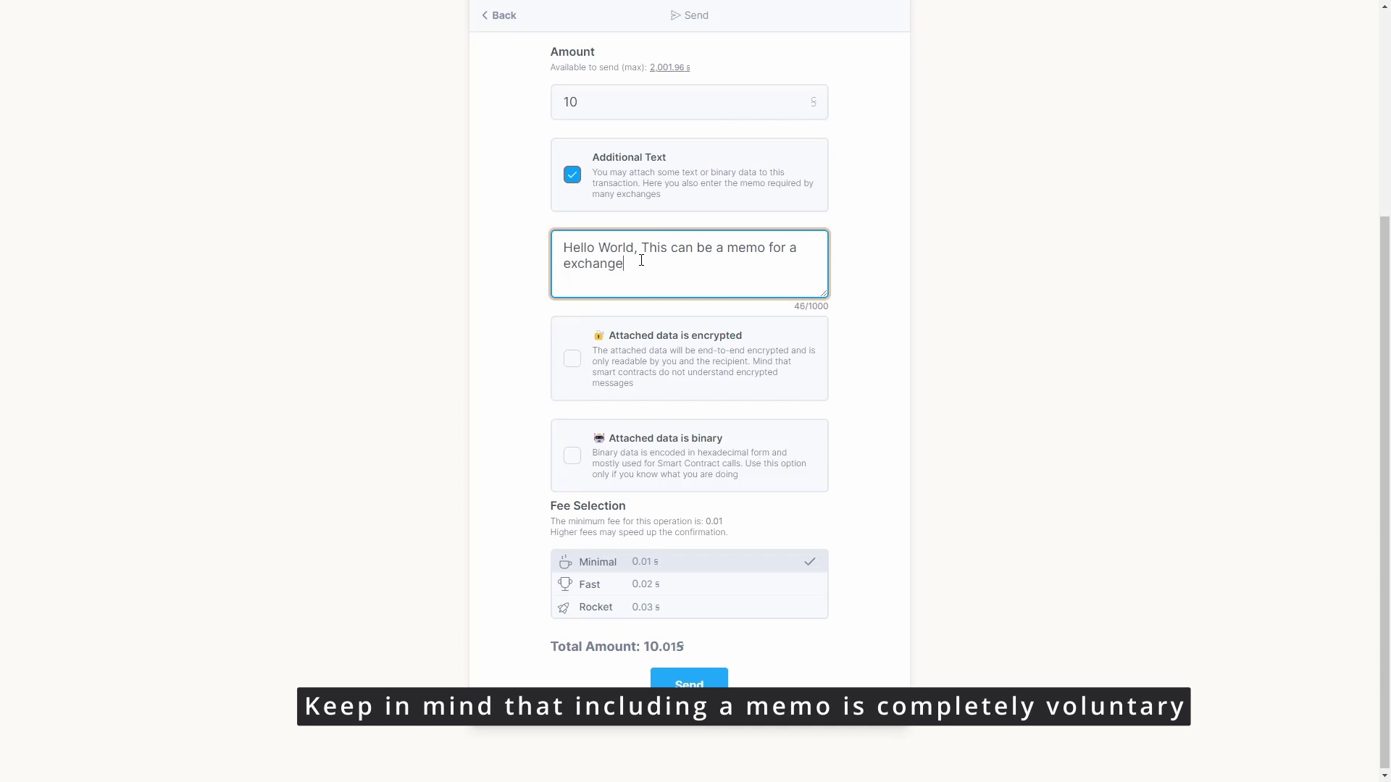
pyautogui.write(' or anything else. All depends on you')
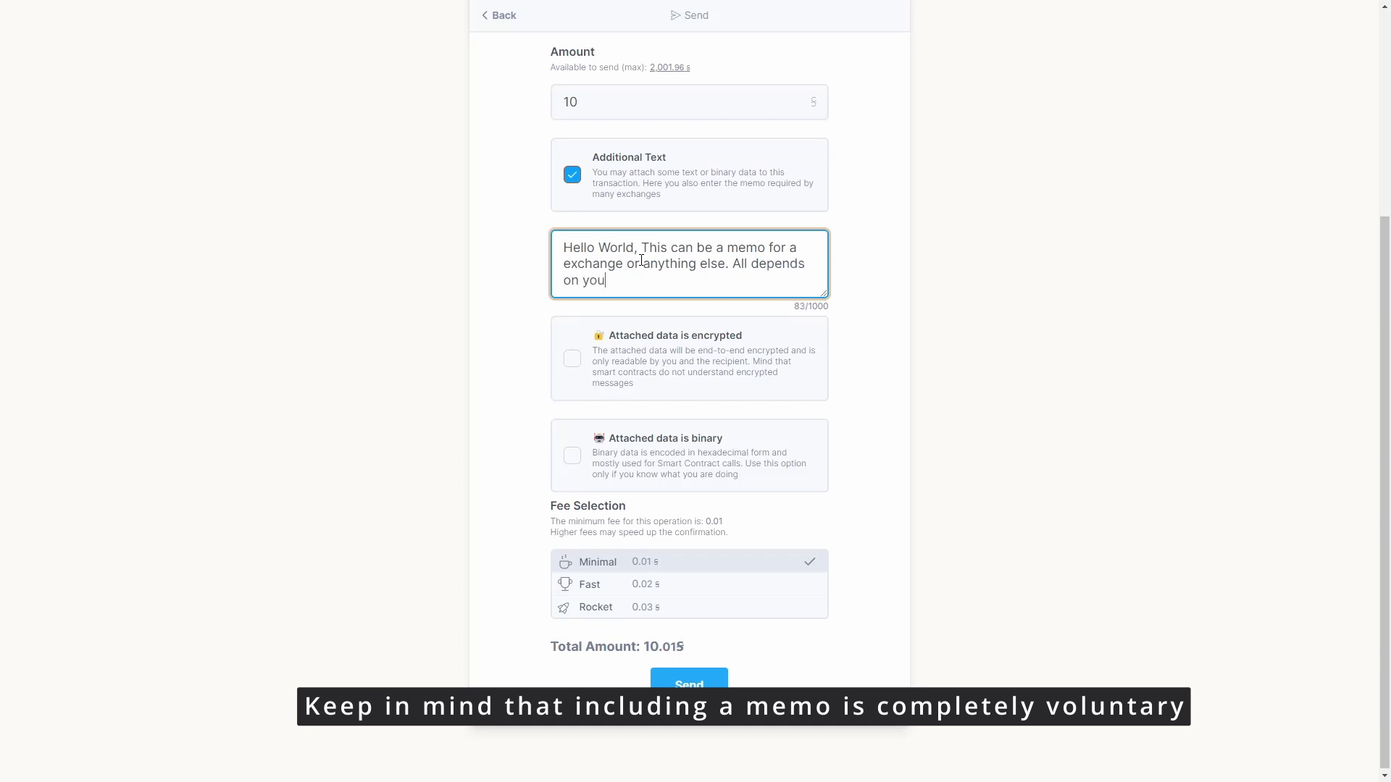
pyautogui.click(851, 346)
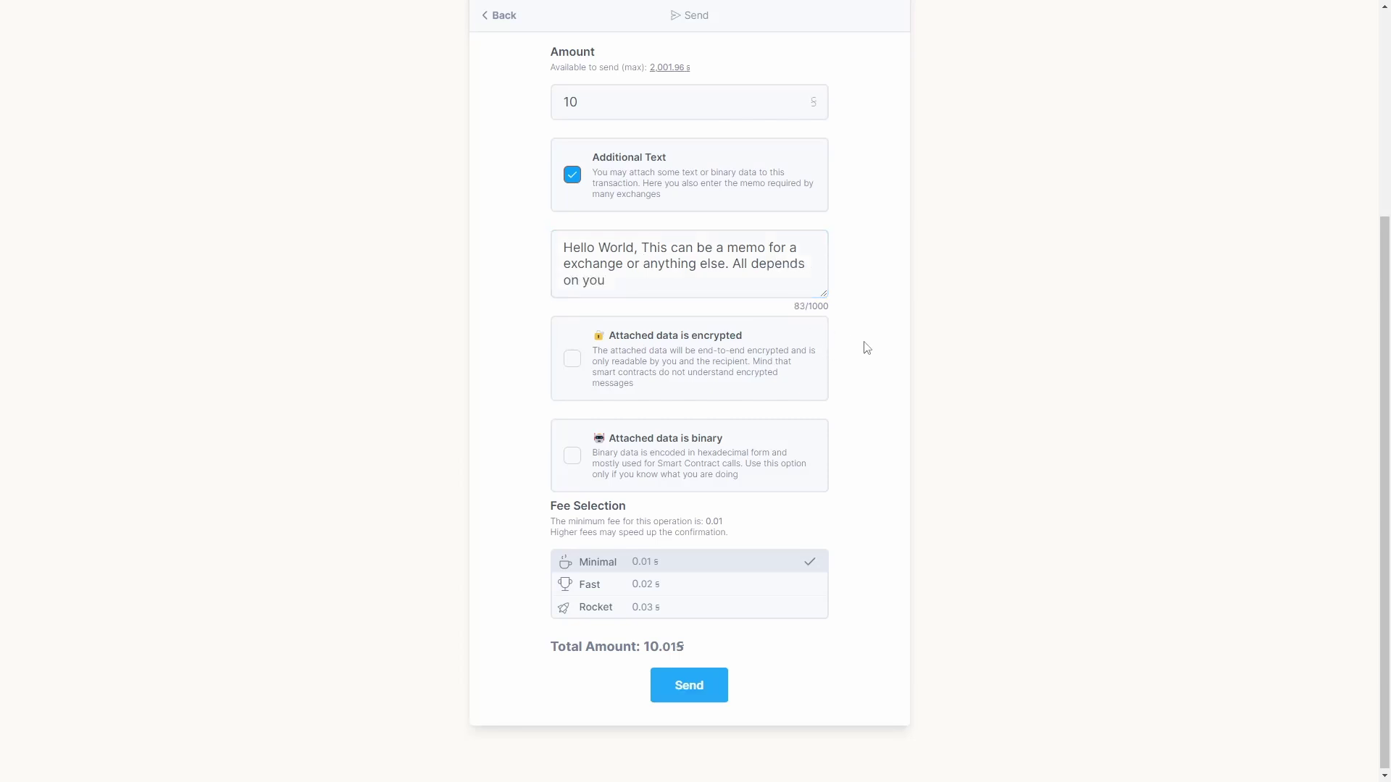
# - Select the Fast 0.02 fee for the transfer
pyautogui.scroll(-1, 873, 349)
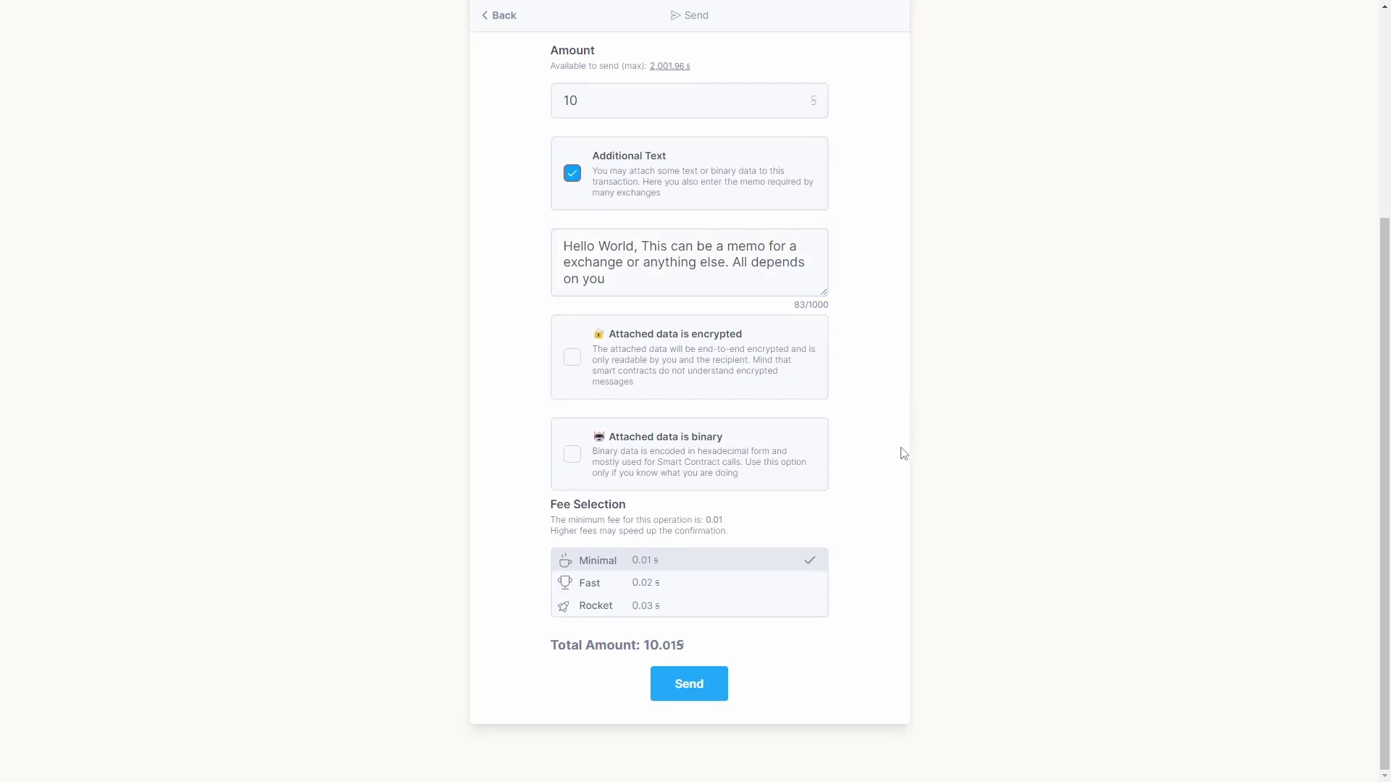
pyautogui.click(619, 591)
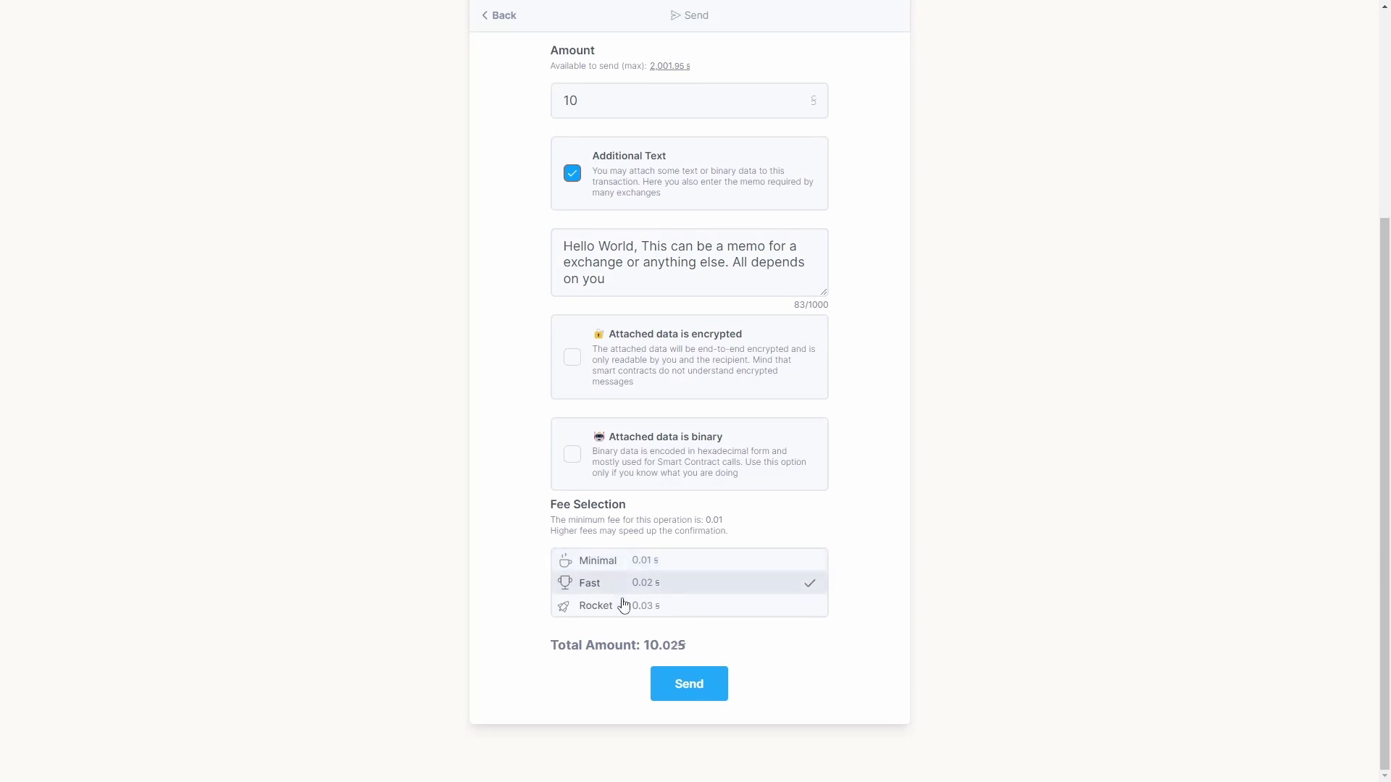
pyautogui.click(623, 610)
pyautogui.click(622, 587)
# - Send the 10 Signa transfer and open the TRT token page showing 12.1959 TRT
pyautogui.click(695, 688)
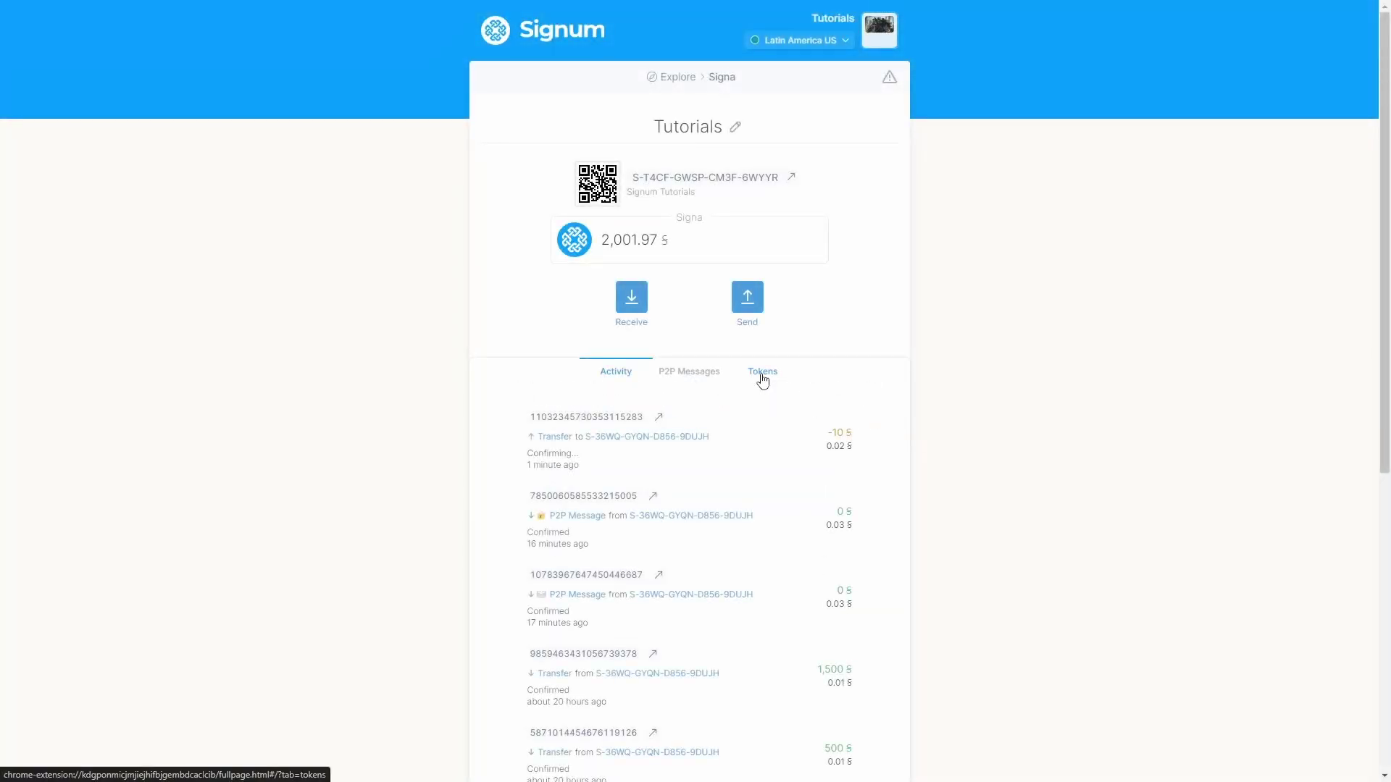
pyautogui.click(763, 380)
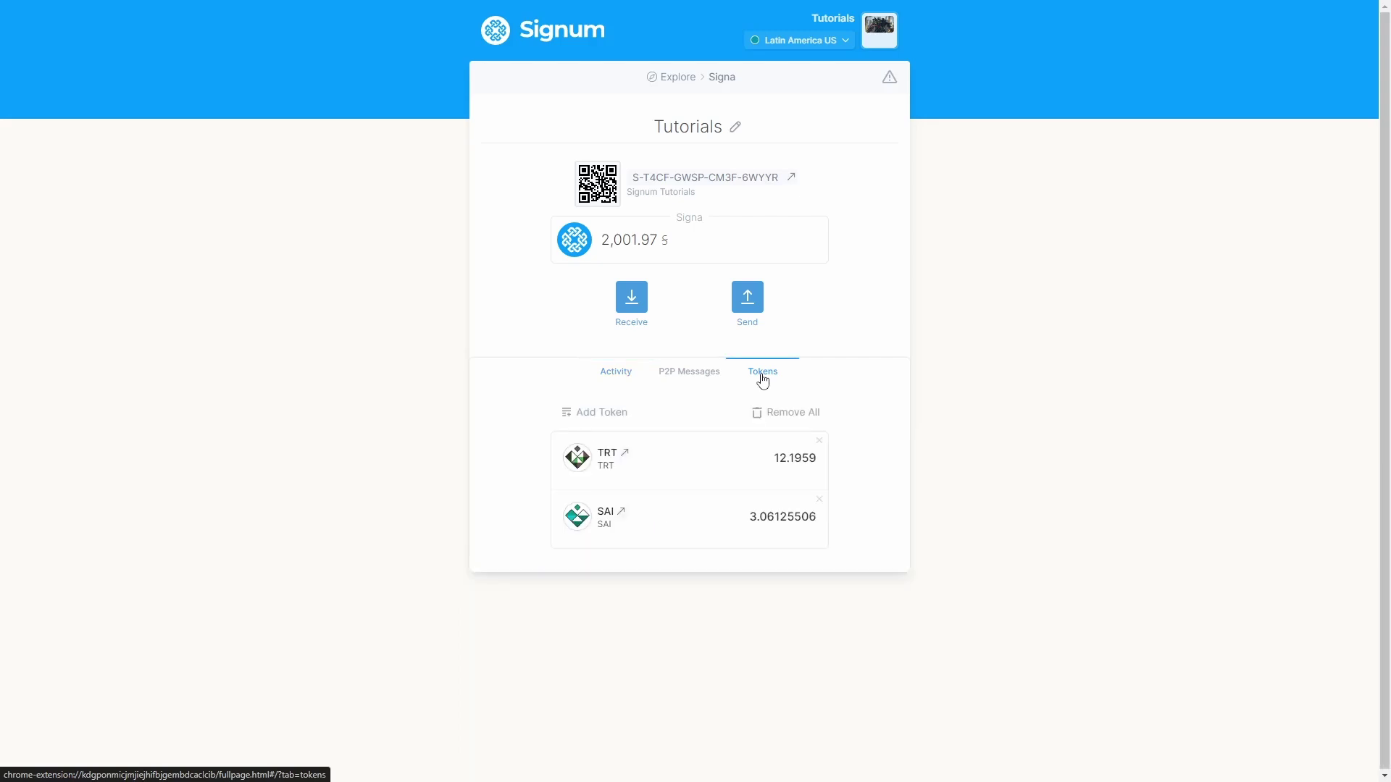
pyautogui.click(677, 475)
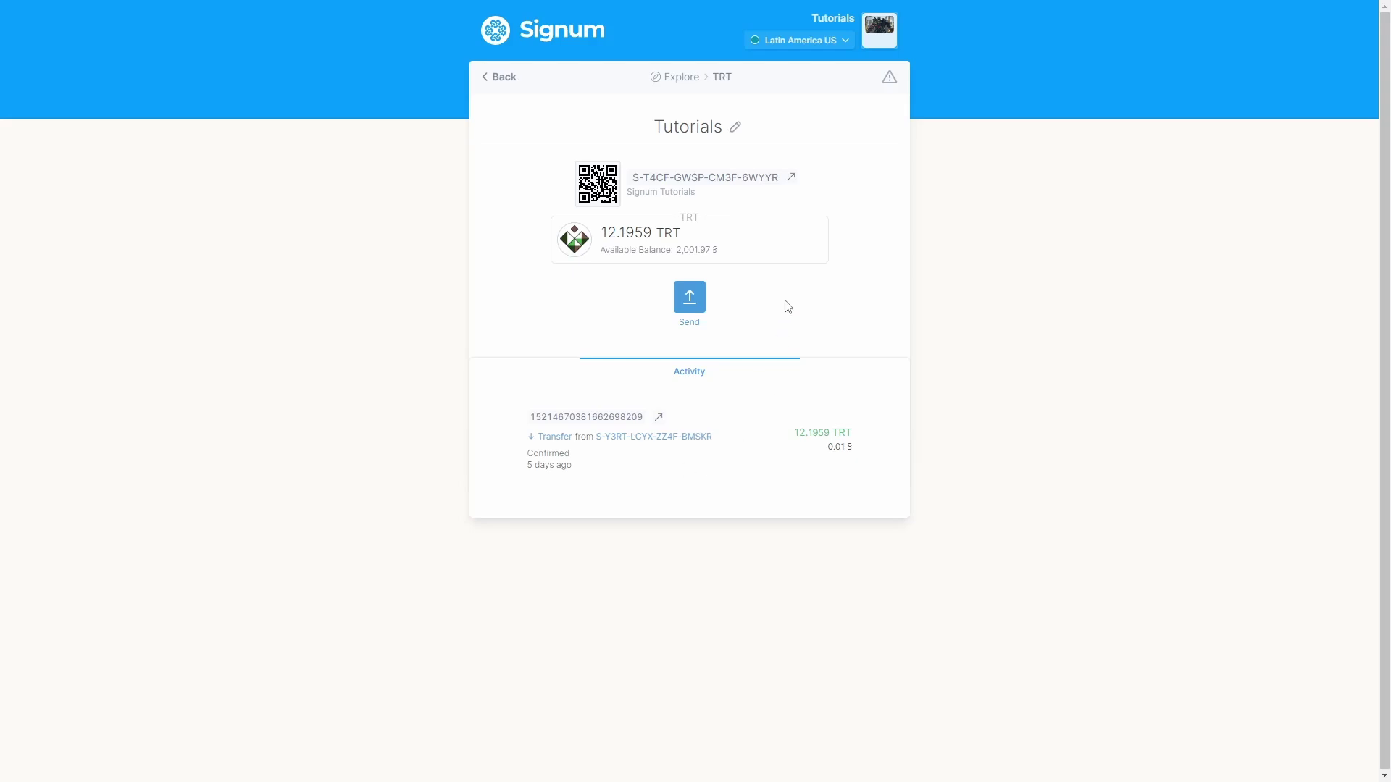
# - Send 10 TRT to the pasted recipient address using the Minimal fee
pyautogui.click(701, 313)
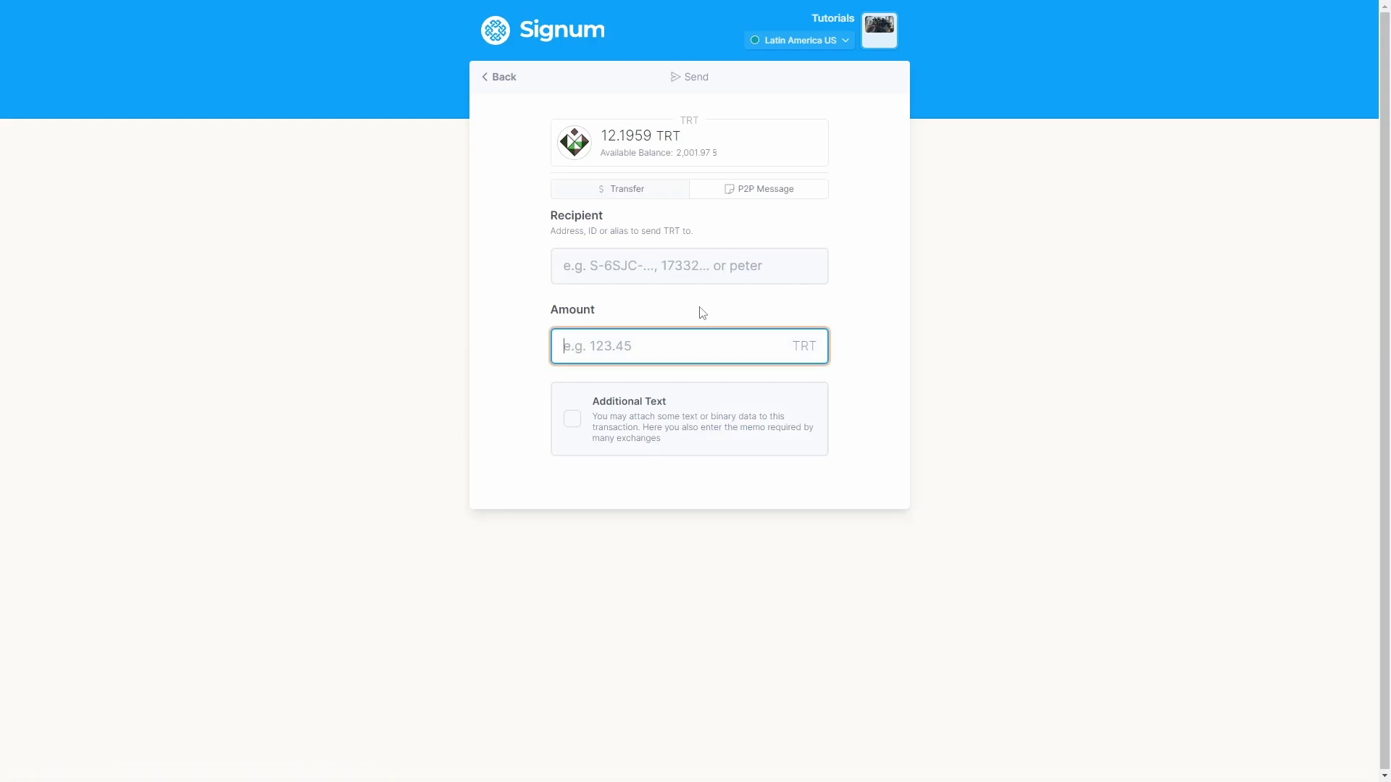
pyautogui.click(671, 270)
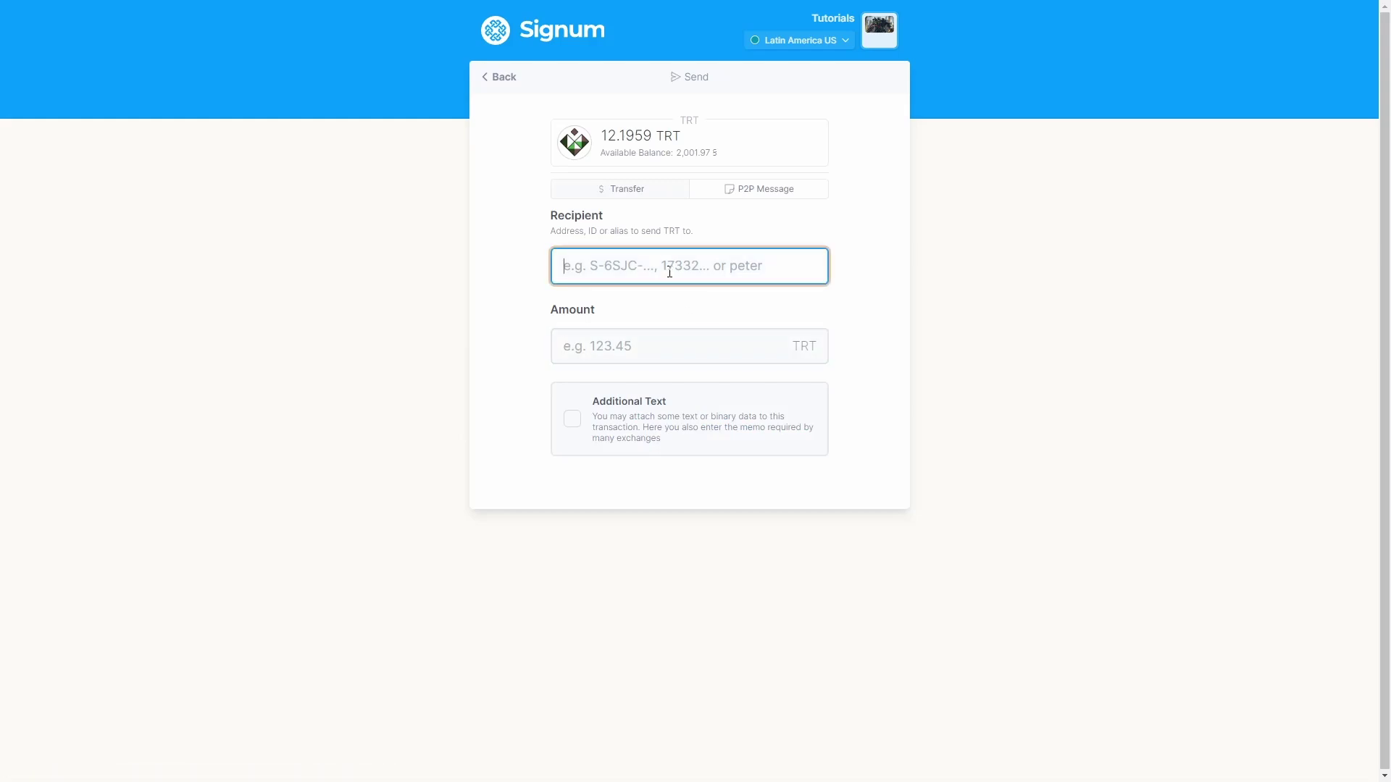
pyautogui.rightClick(669, 272)
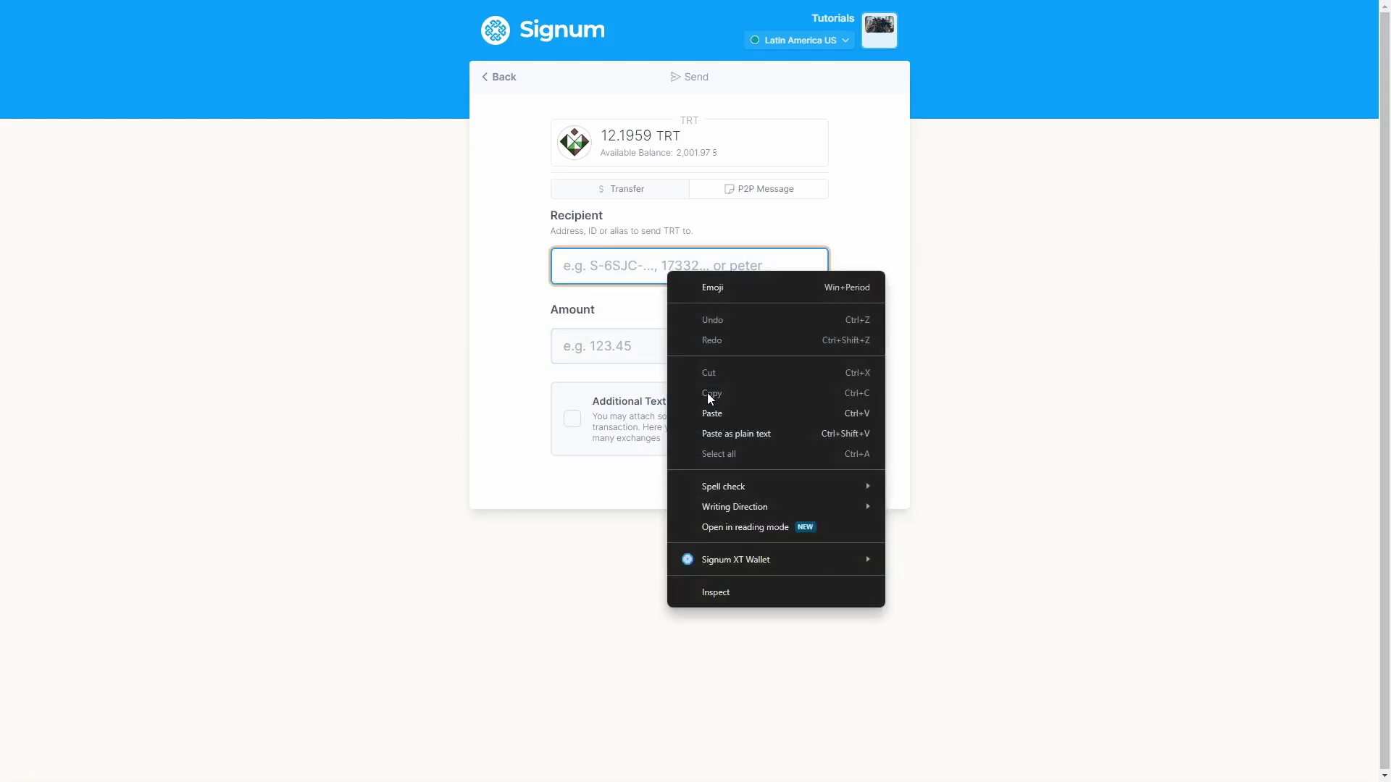
pyautogui.click(711, 415)
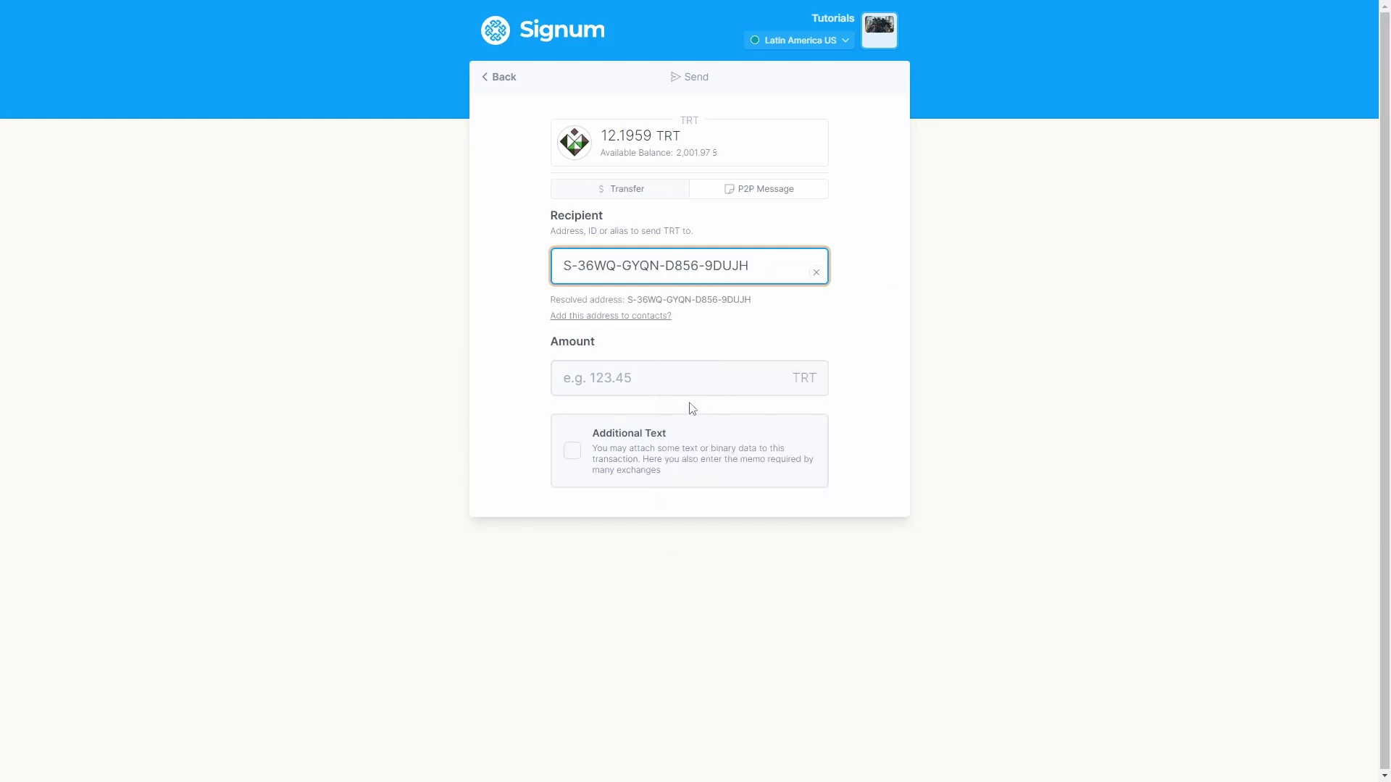
pyautogui.click(680, 376)
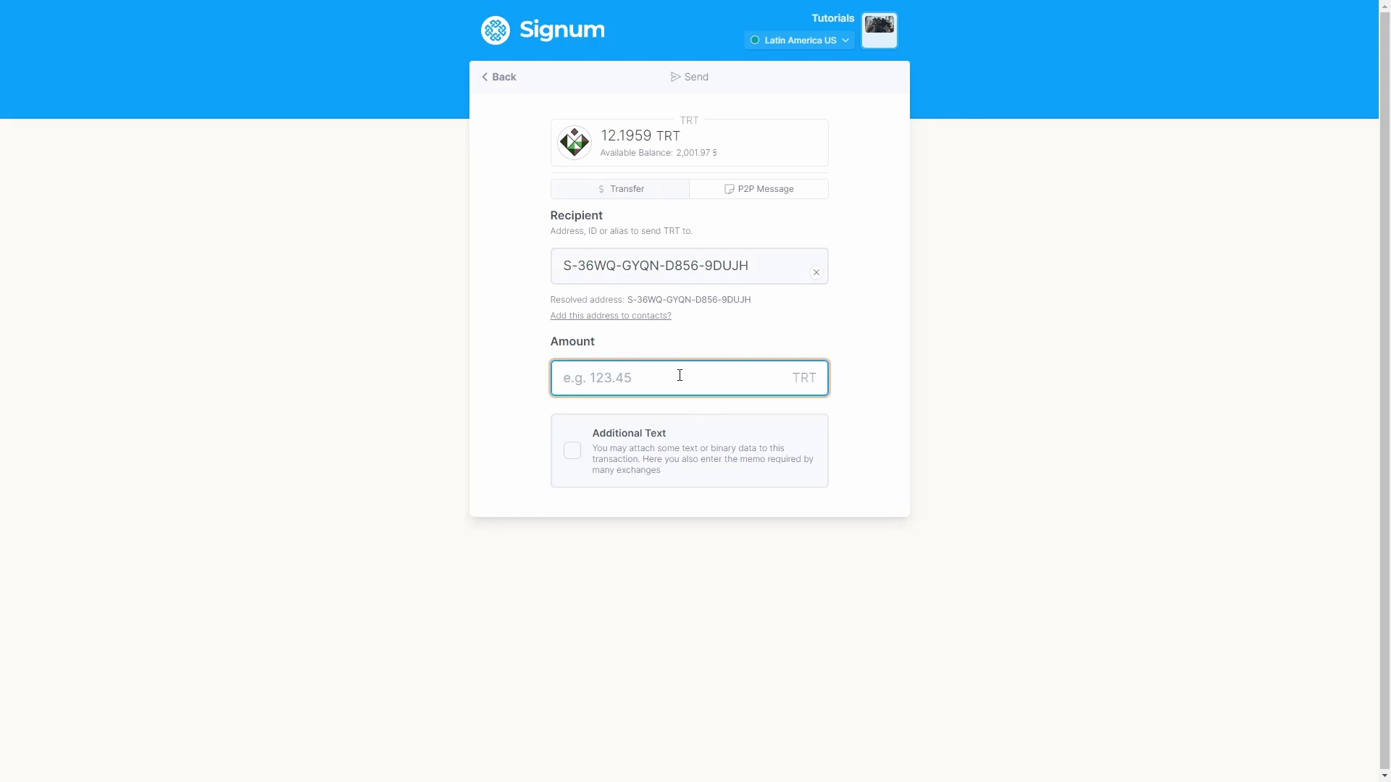
pyautogui.write('10')
pyautogui.click(865, 481)
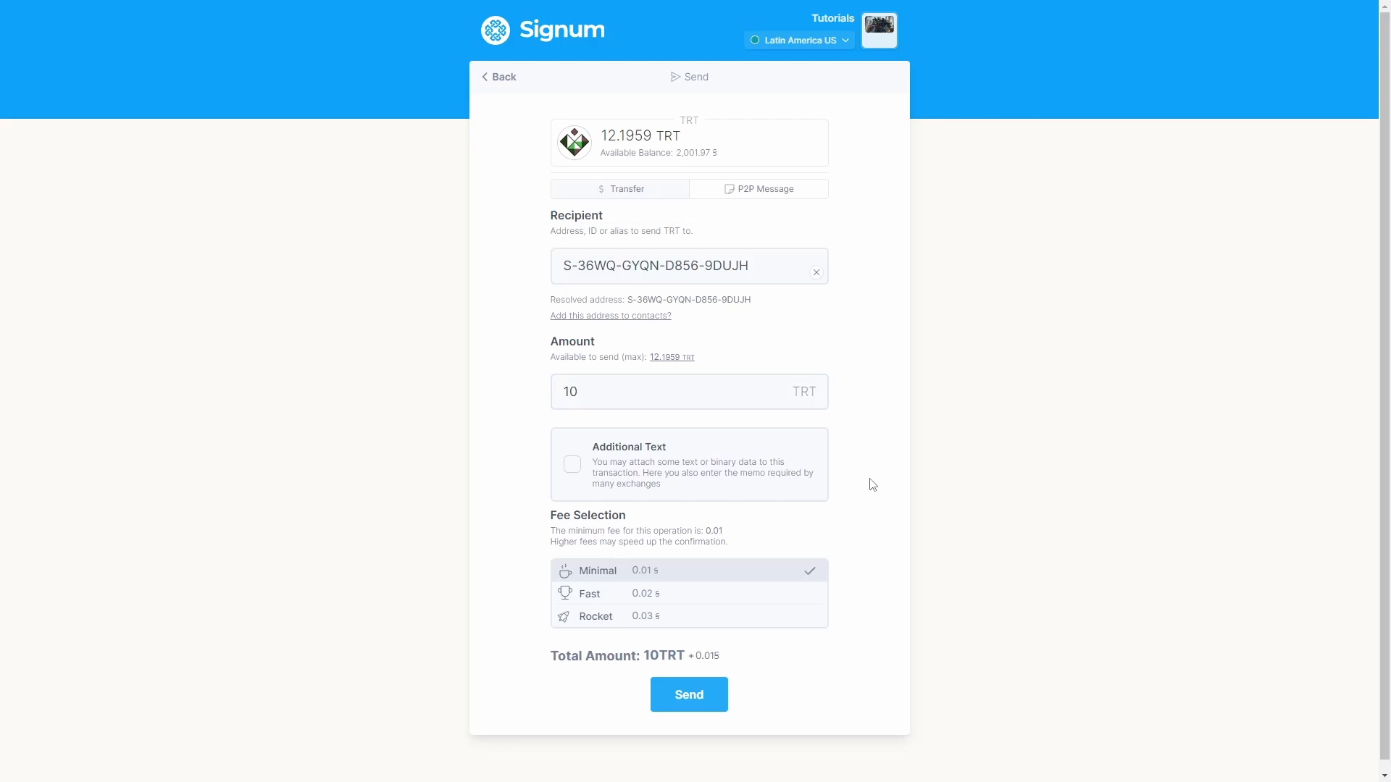
pyautogui.click(689, 707)
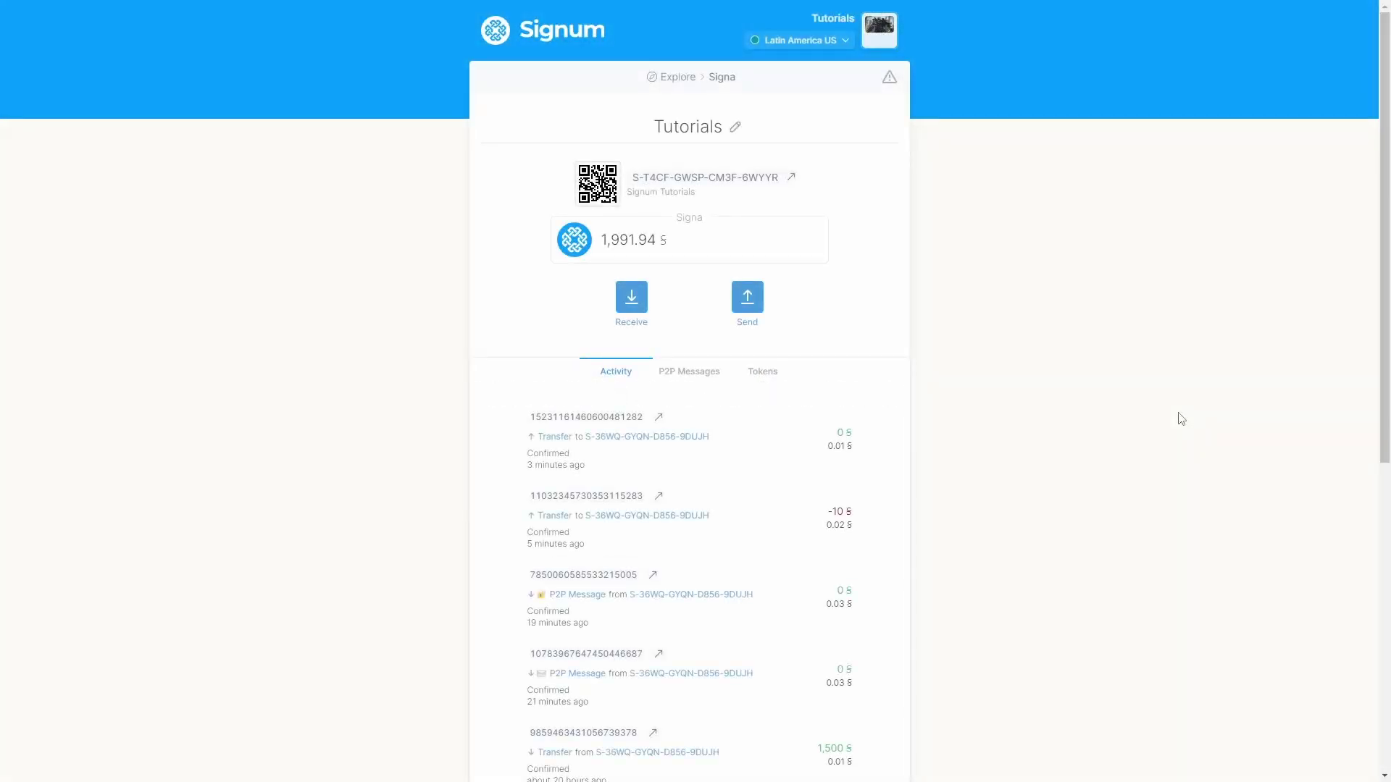
# - Start a P2P message to the pasted recipient with the text 'Hello mederfeker :D'
pyautogui.click(759, 301)
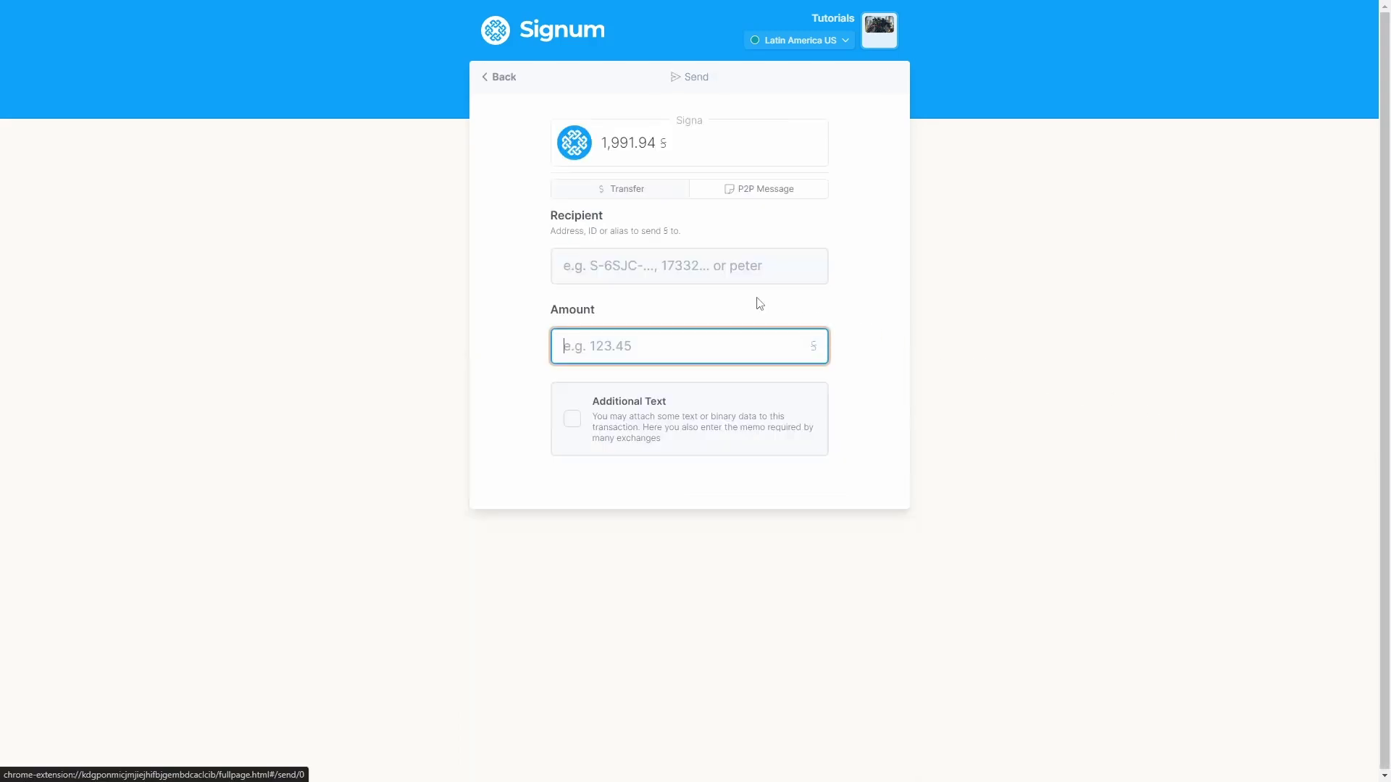
pyautogui.click(812, 193)
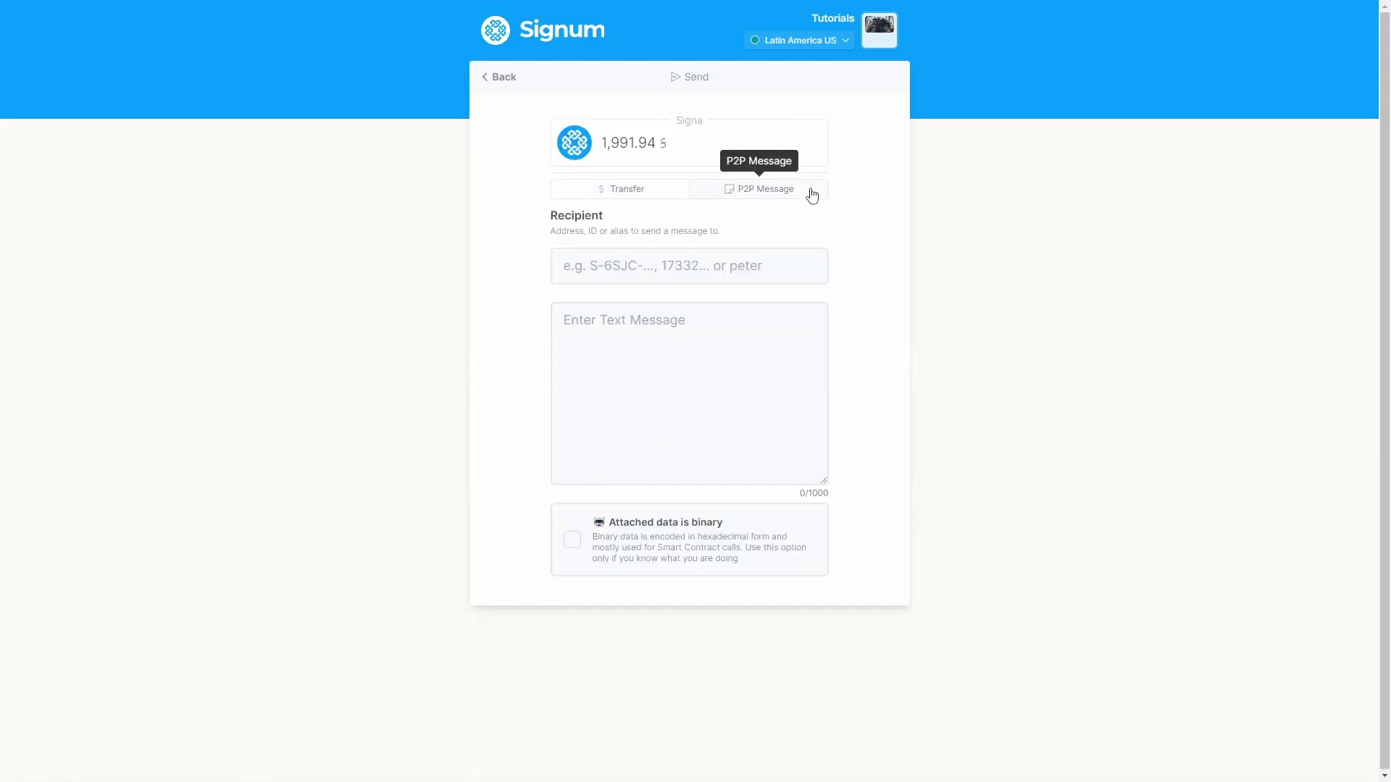
pyautogui.click(727, 272)
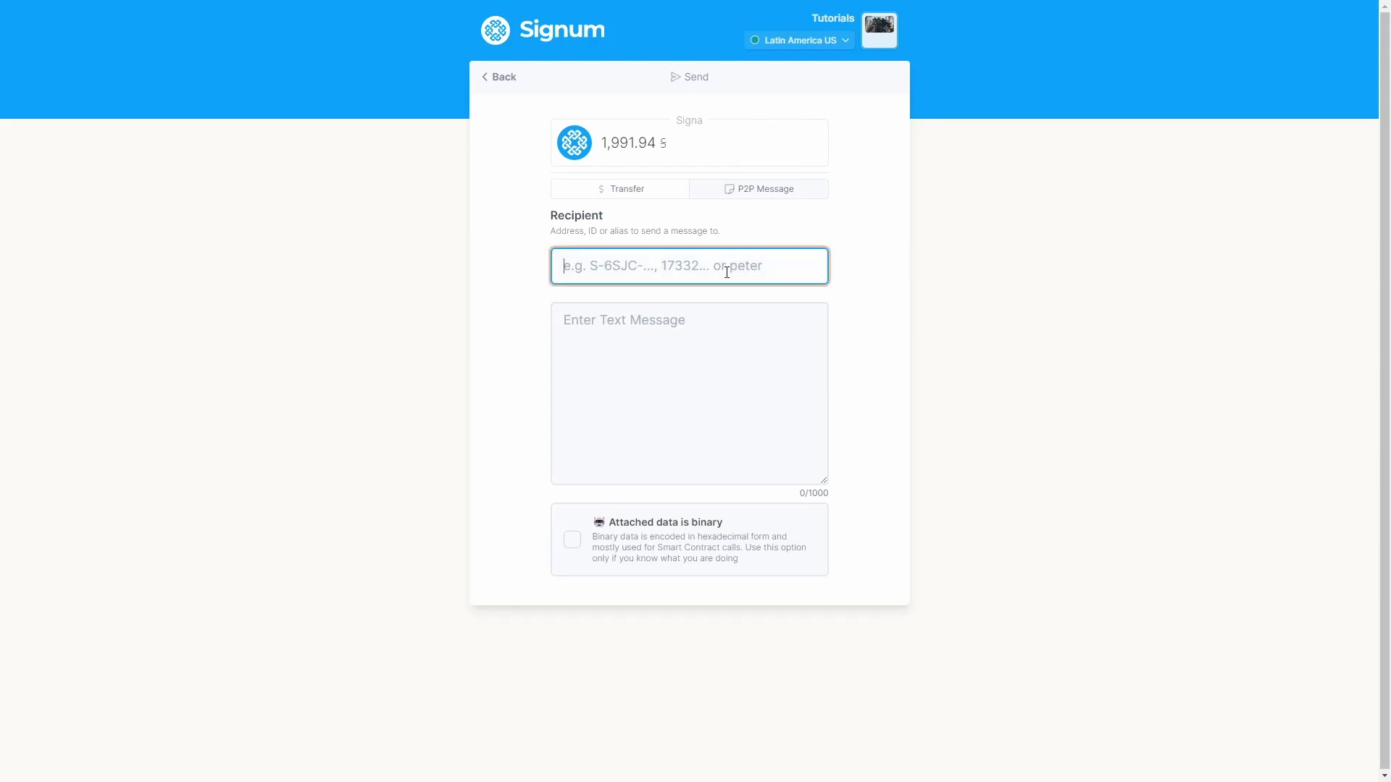
pyautogui.rightClick(727, 273)
pyautogui.click(784, 415)
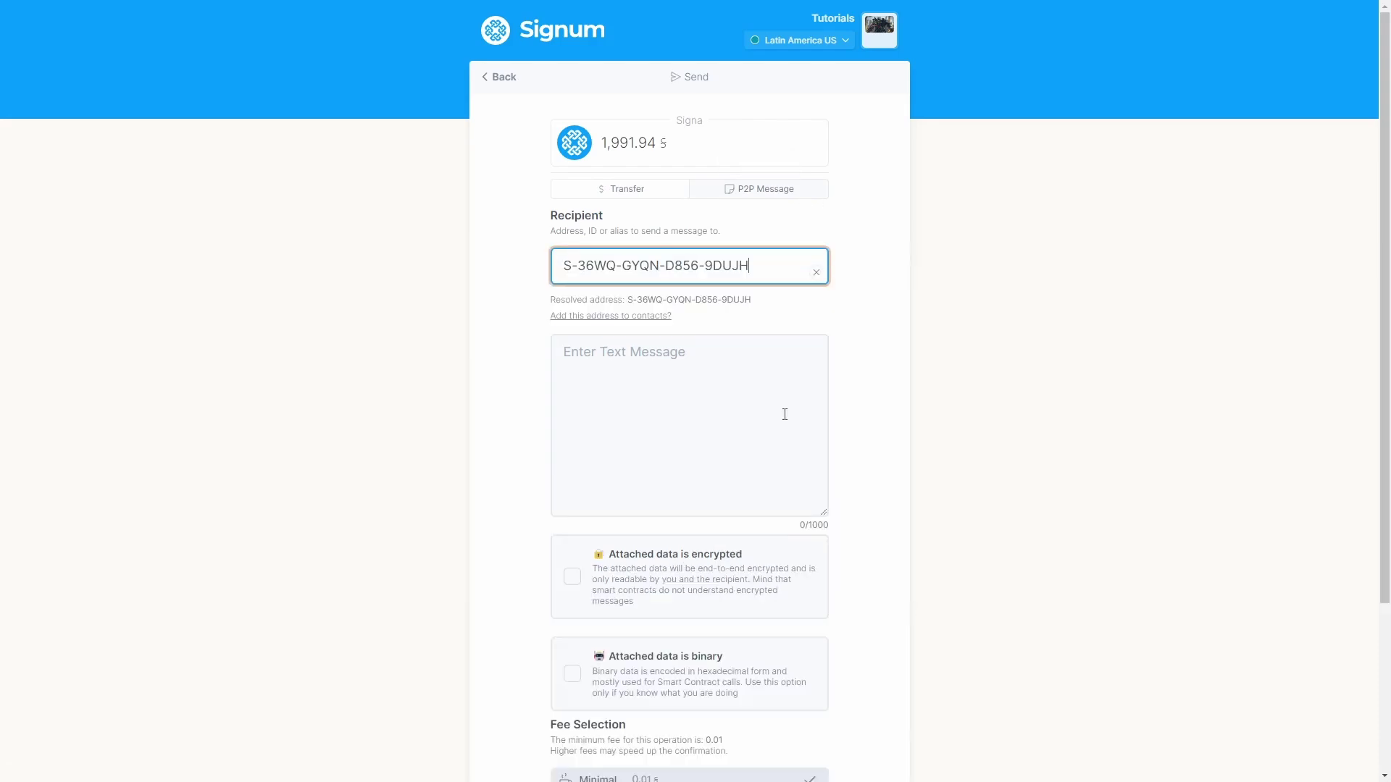
pyautogui.click(874, 372)
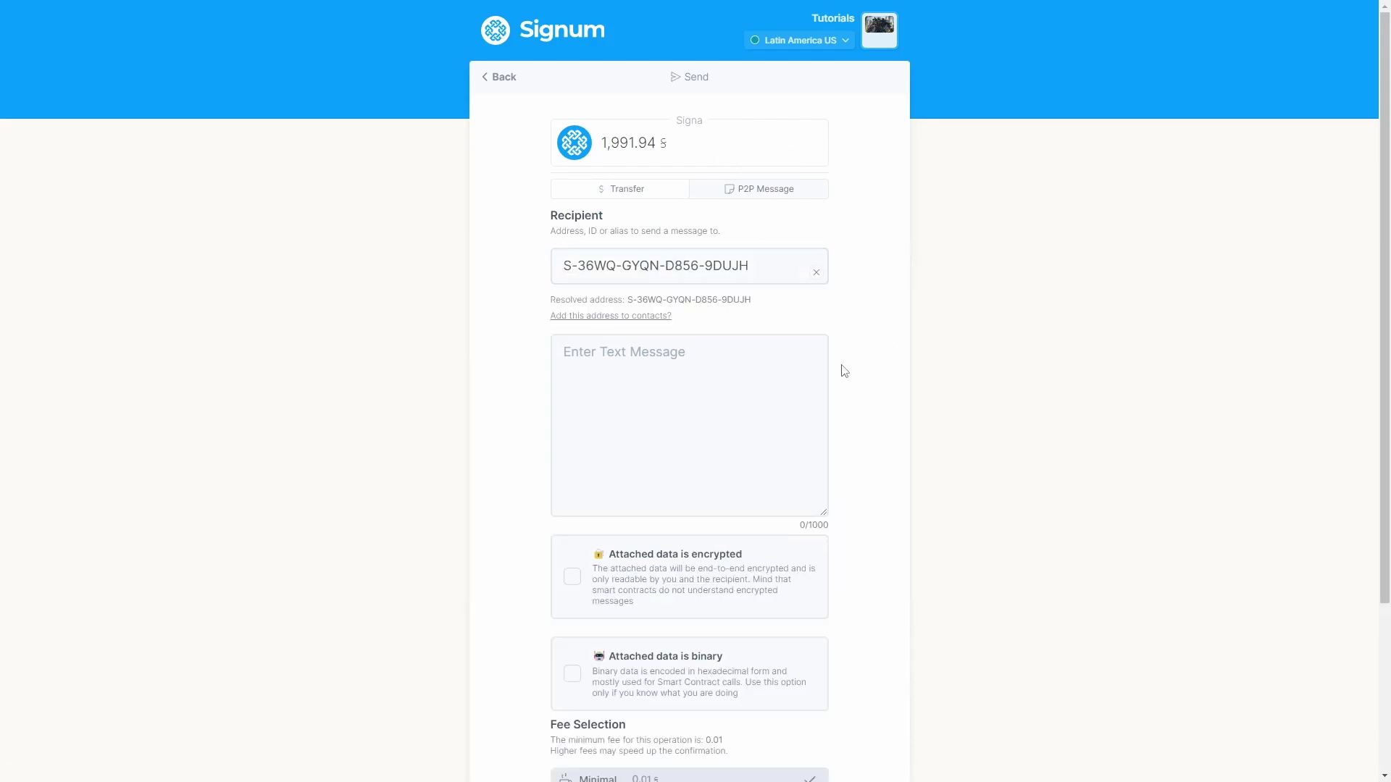
pyautogui.click(765, 398)
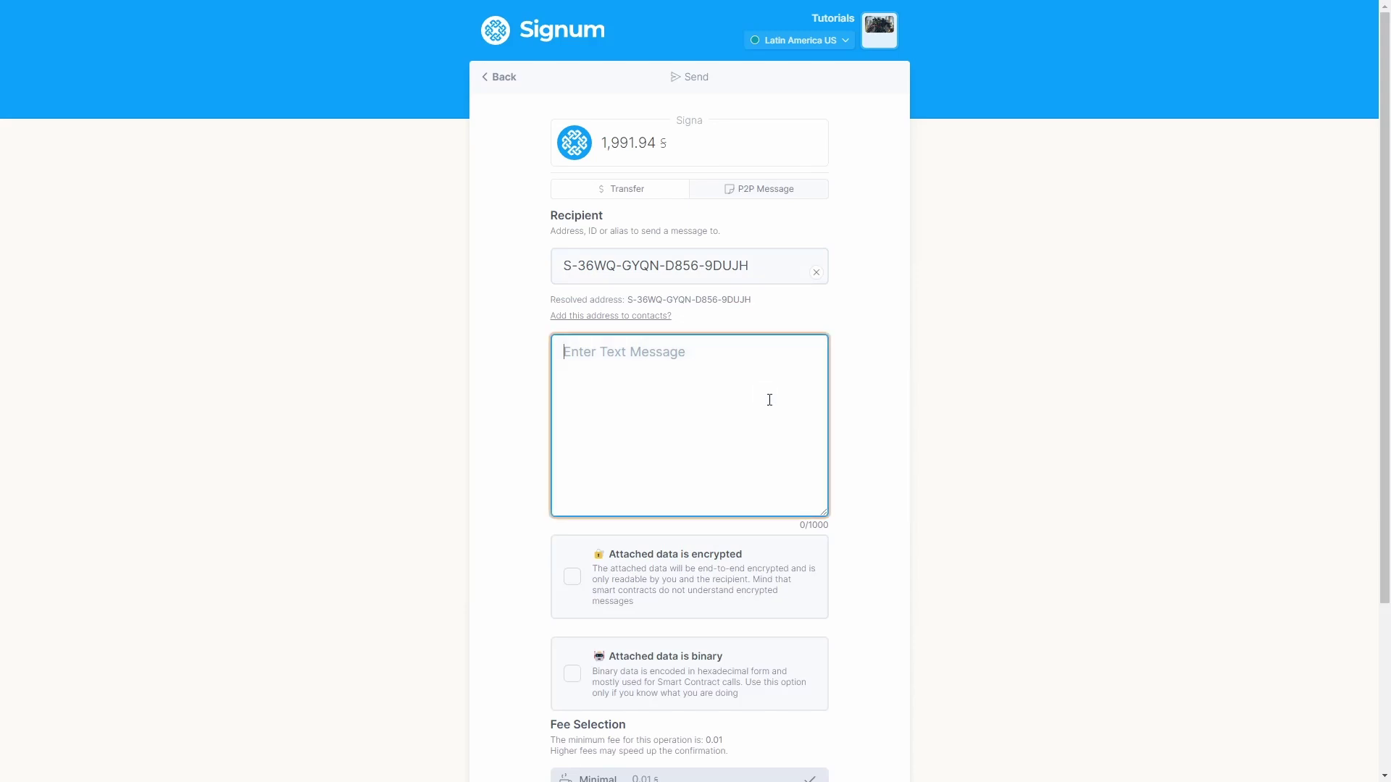
pyautogui.scroll(-1, 752, 358)
pyautogui.scroll(-1, 752, 358)
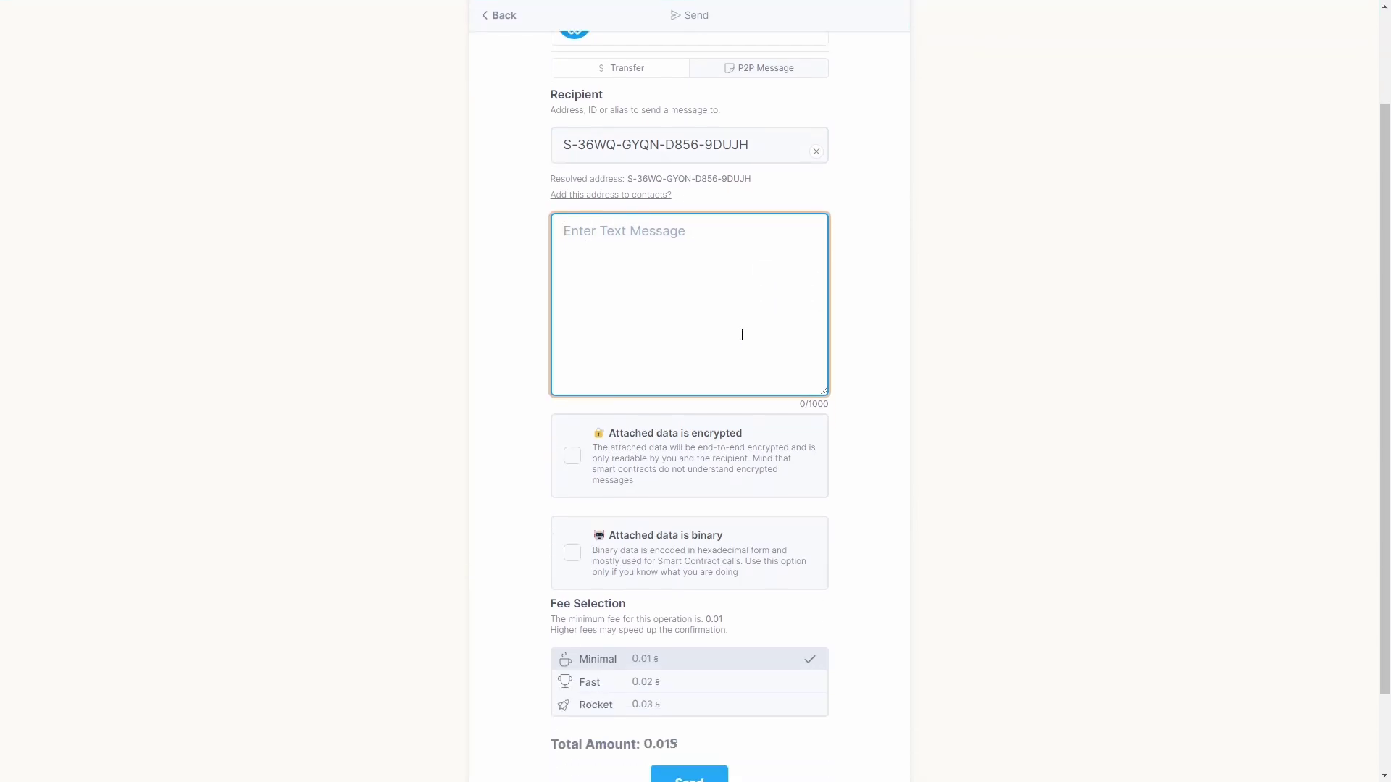
pyautogui.write('Hello meder')
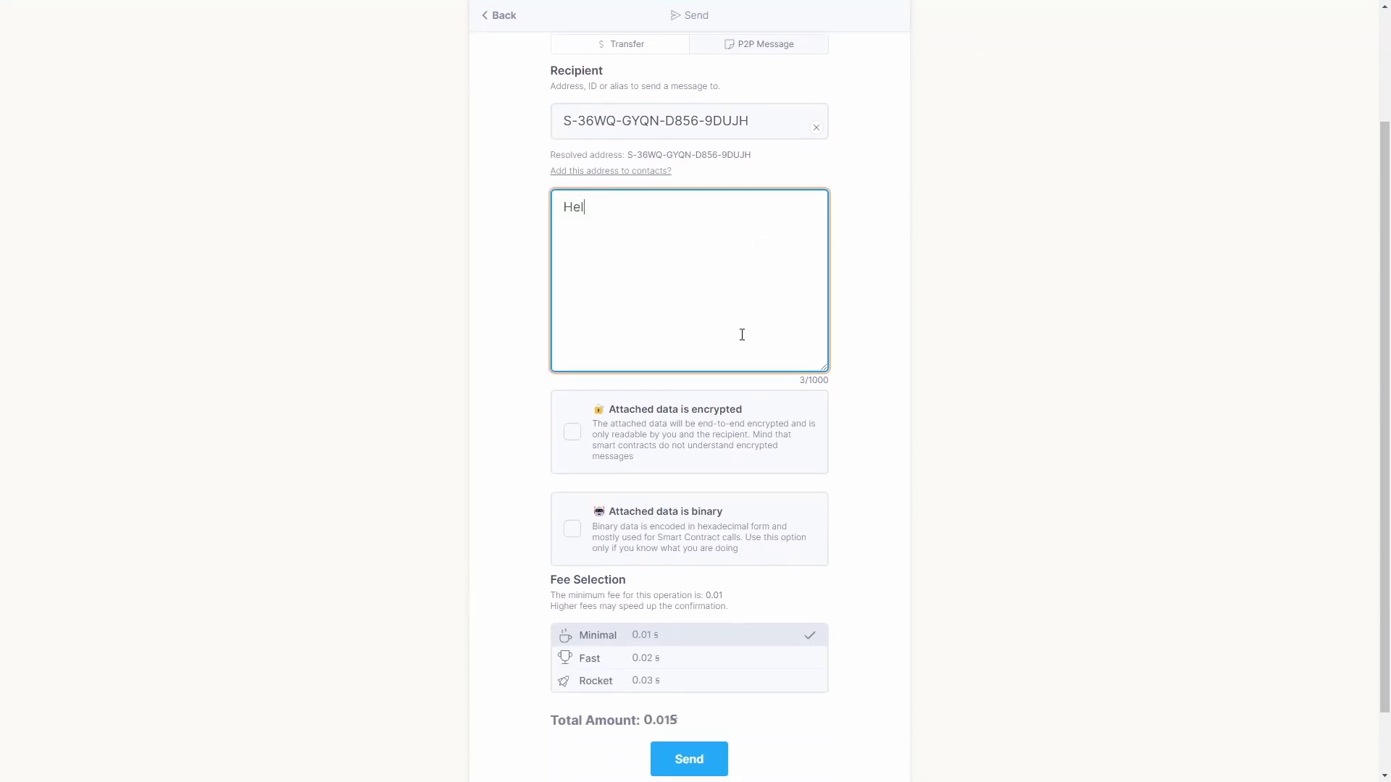
pyautogui.write('feker :D')
pyautogui.click(921, 375)
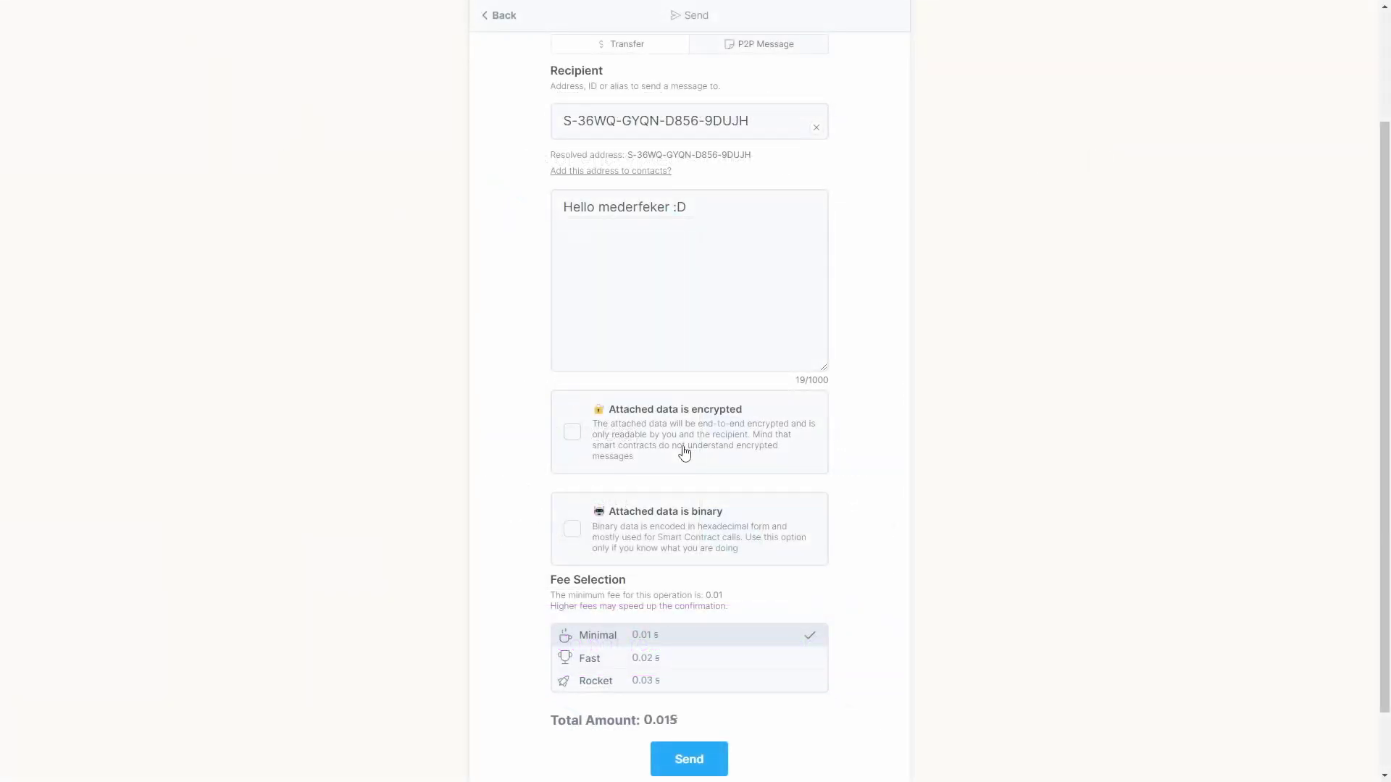
# - Encrypt the attached message, choose the 0.03 Rocket fee and send it
pyautogui.click(683, 452)
pyautogui.click(729, 689)
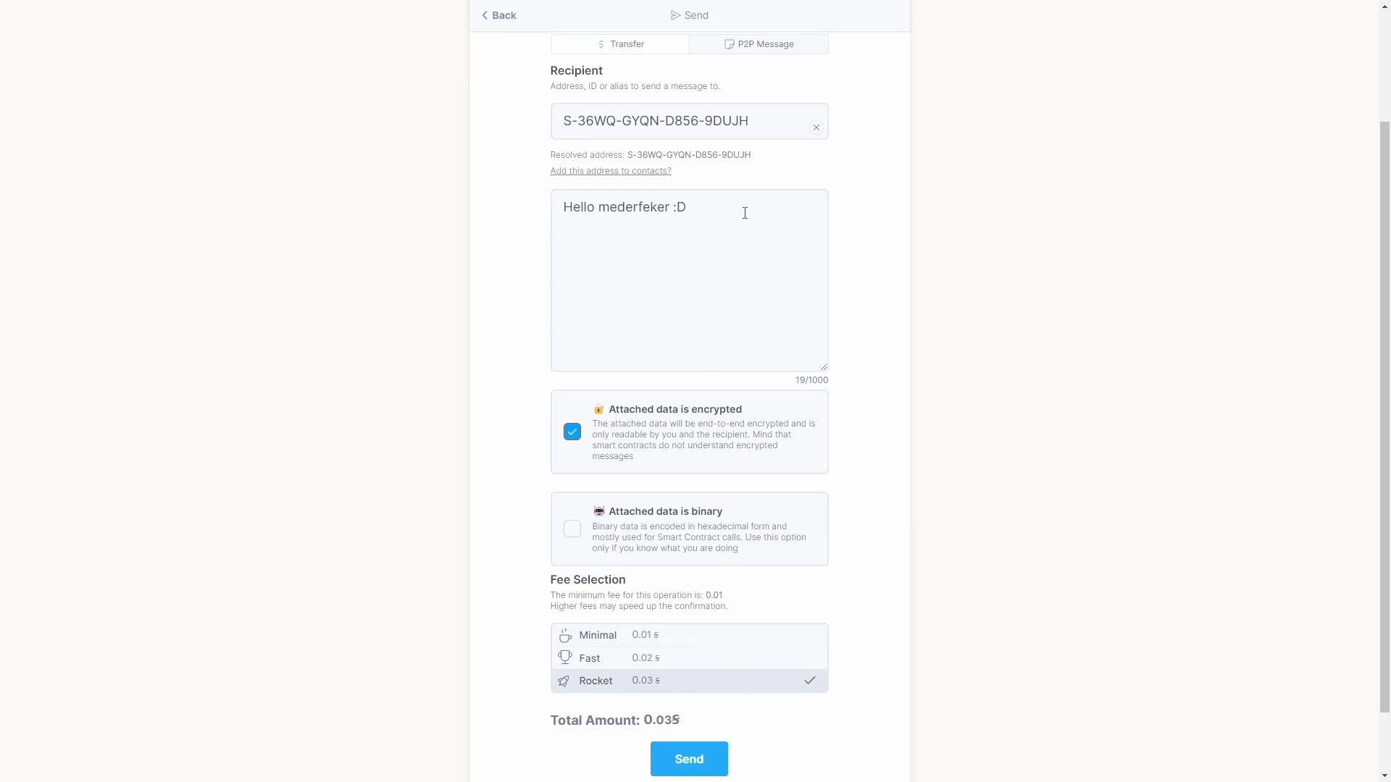
pyautogui.scroll(-1, 745, 212)
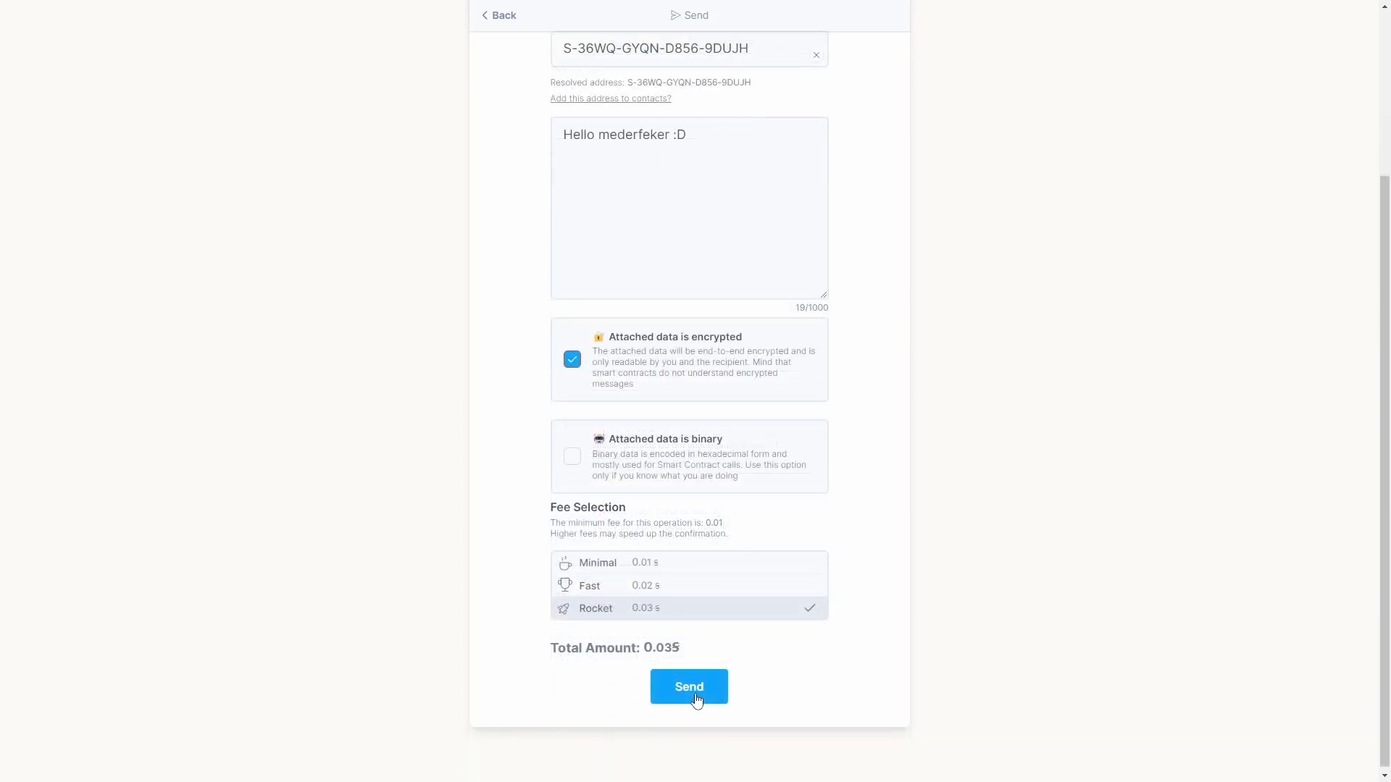
pyautogui.click(695, 698)
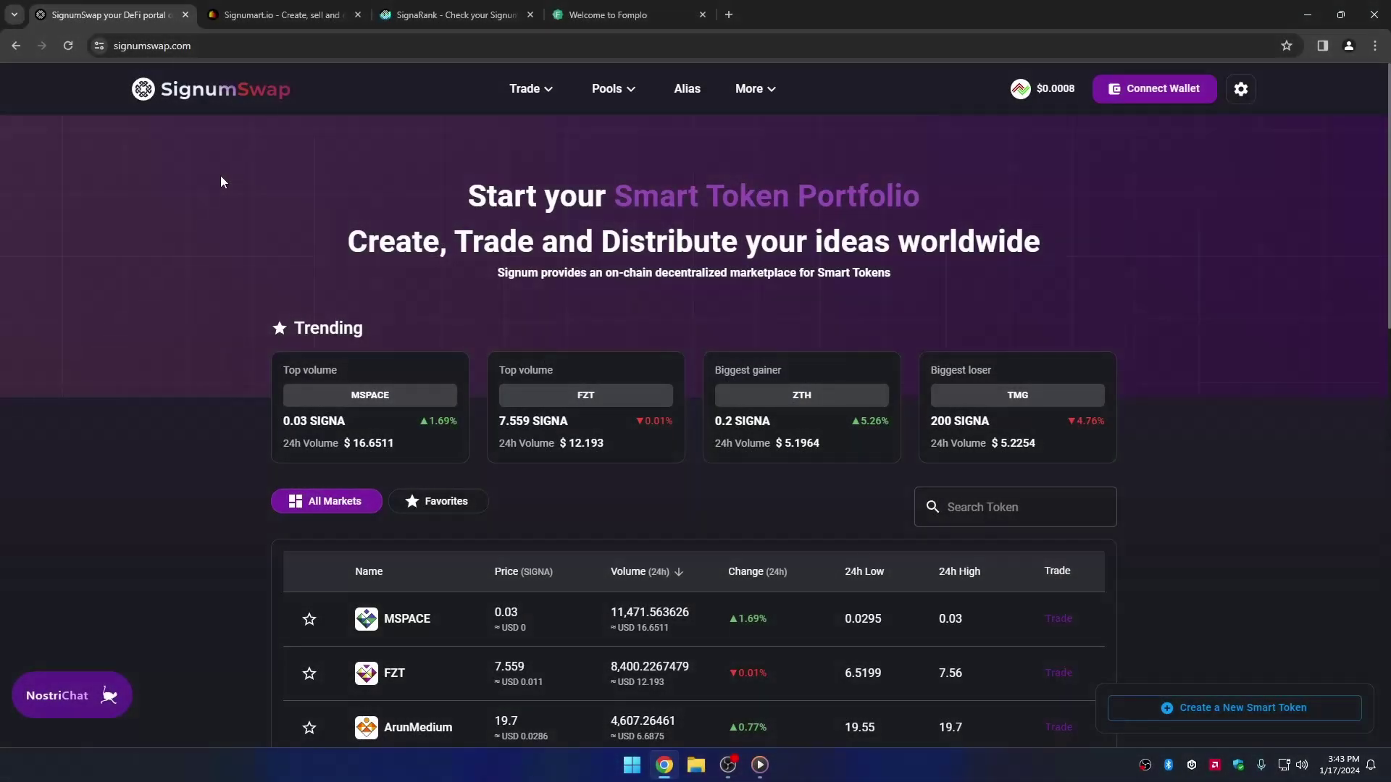
# - Cycle through the Signumart, SignaRank and Fomplo tabs, scrolling down the Fomplo page
pyautogui.hotkey('ctrl', 'Tab')
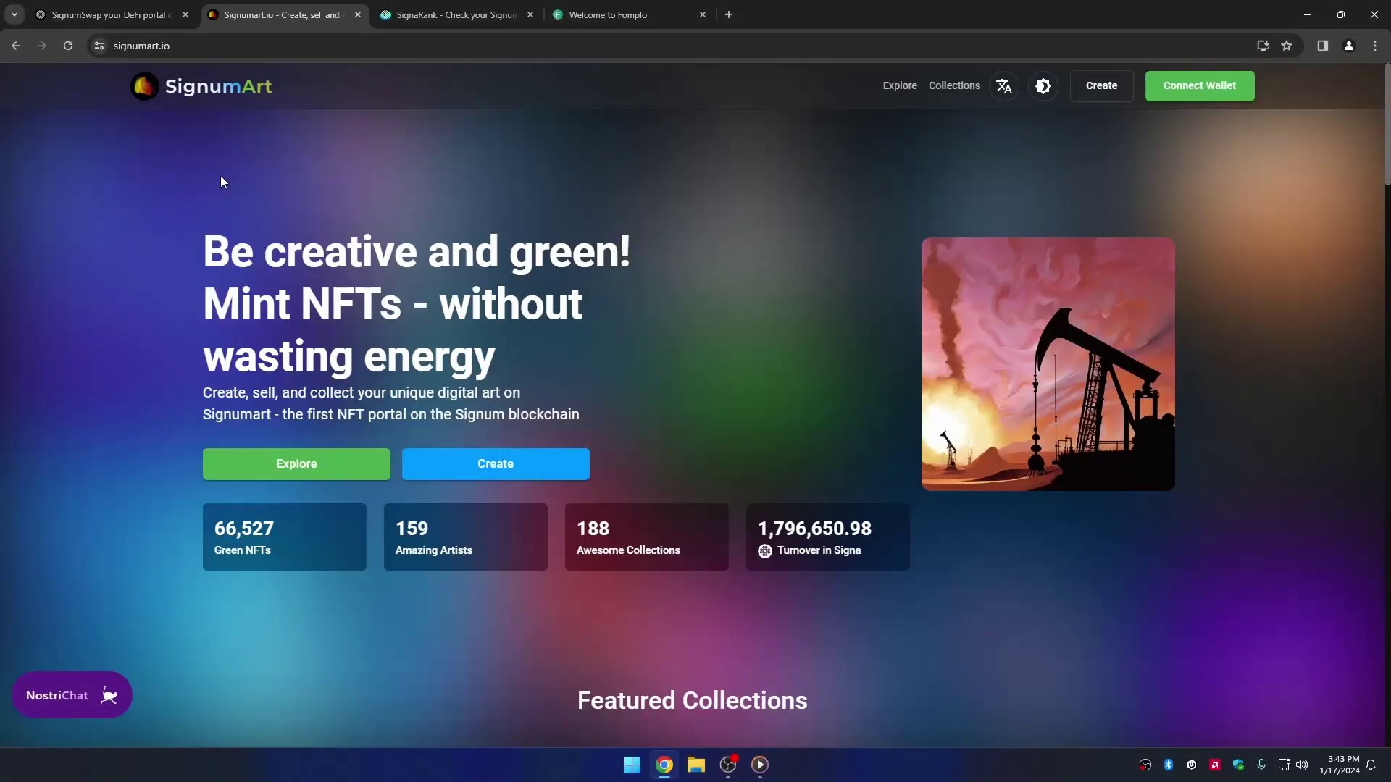
pyautogui.hotkey('ctrl', 'Tab')
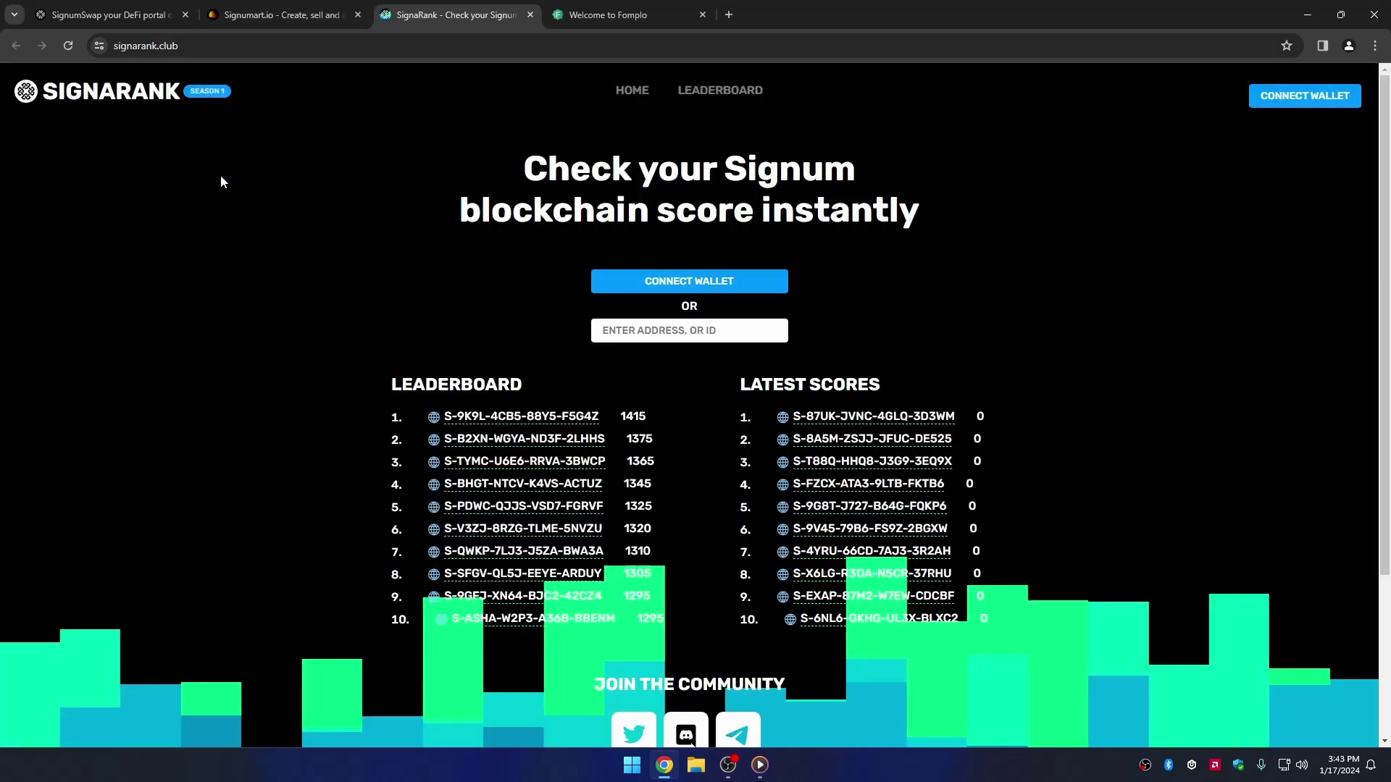
pyautogui.hotkey('ctrl', 'Tab')
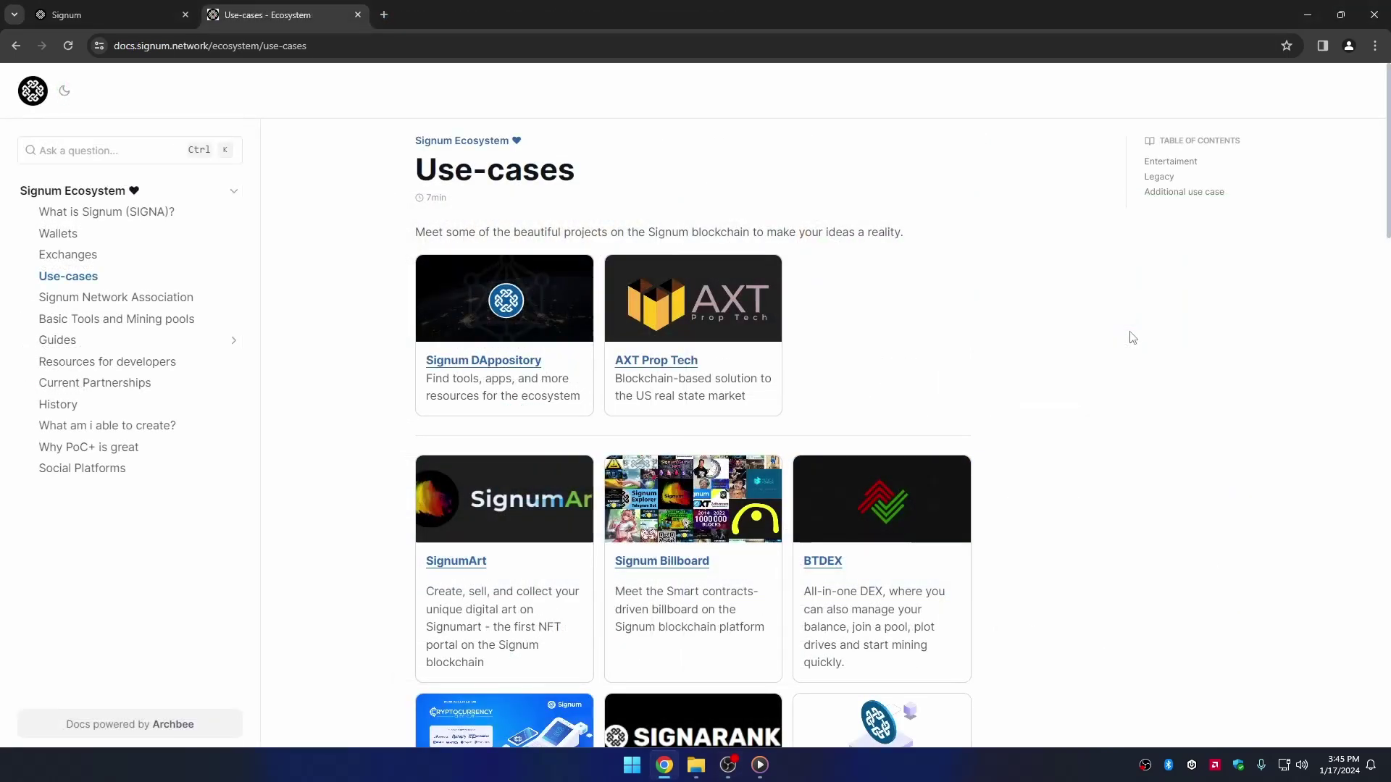
pyautogui.scroll(-3, 1130, 337)
pyautogui.scroll(-6, 1128, 338)
pyautogui.scroll(-10, 1121, 338)
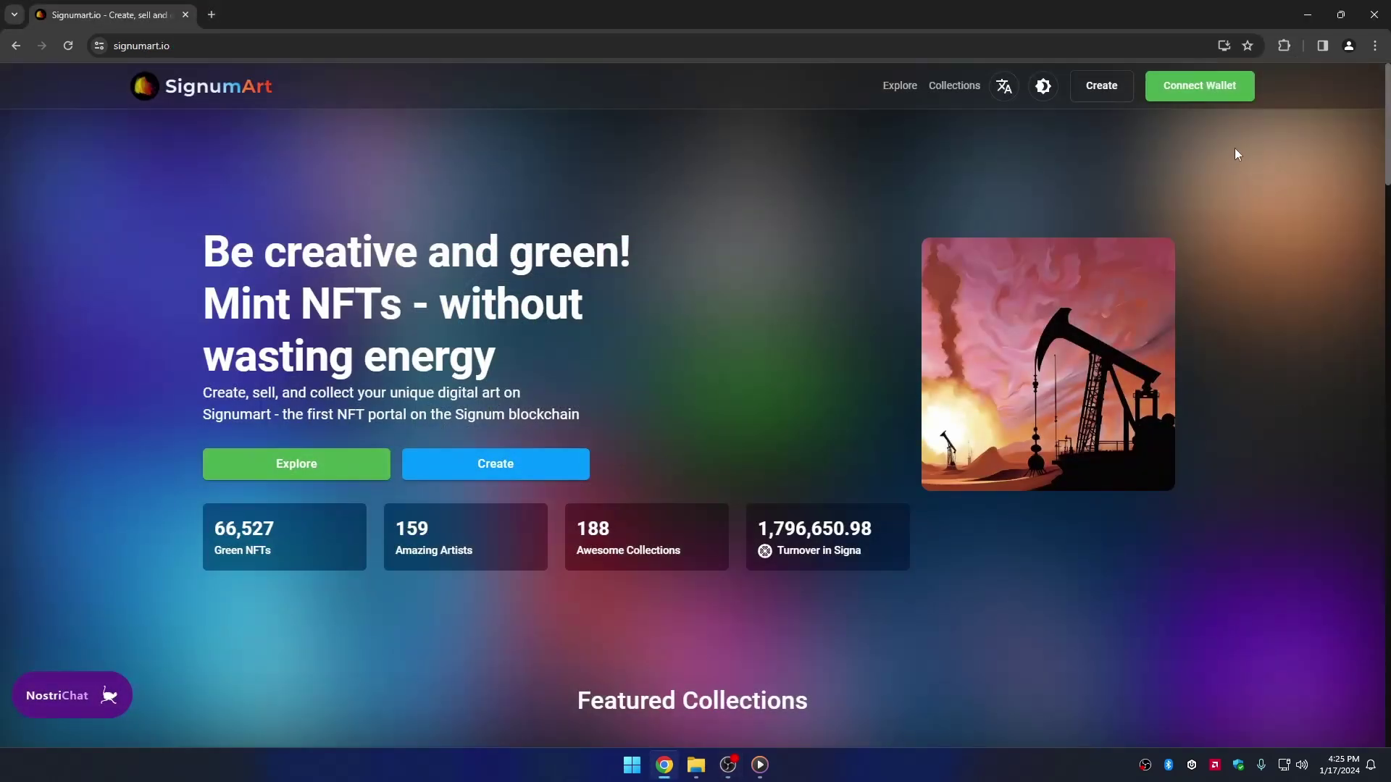
pyautogui.click(1200, 97)
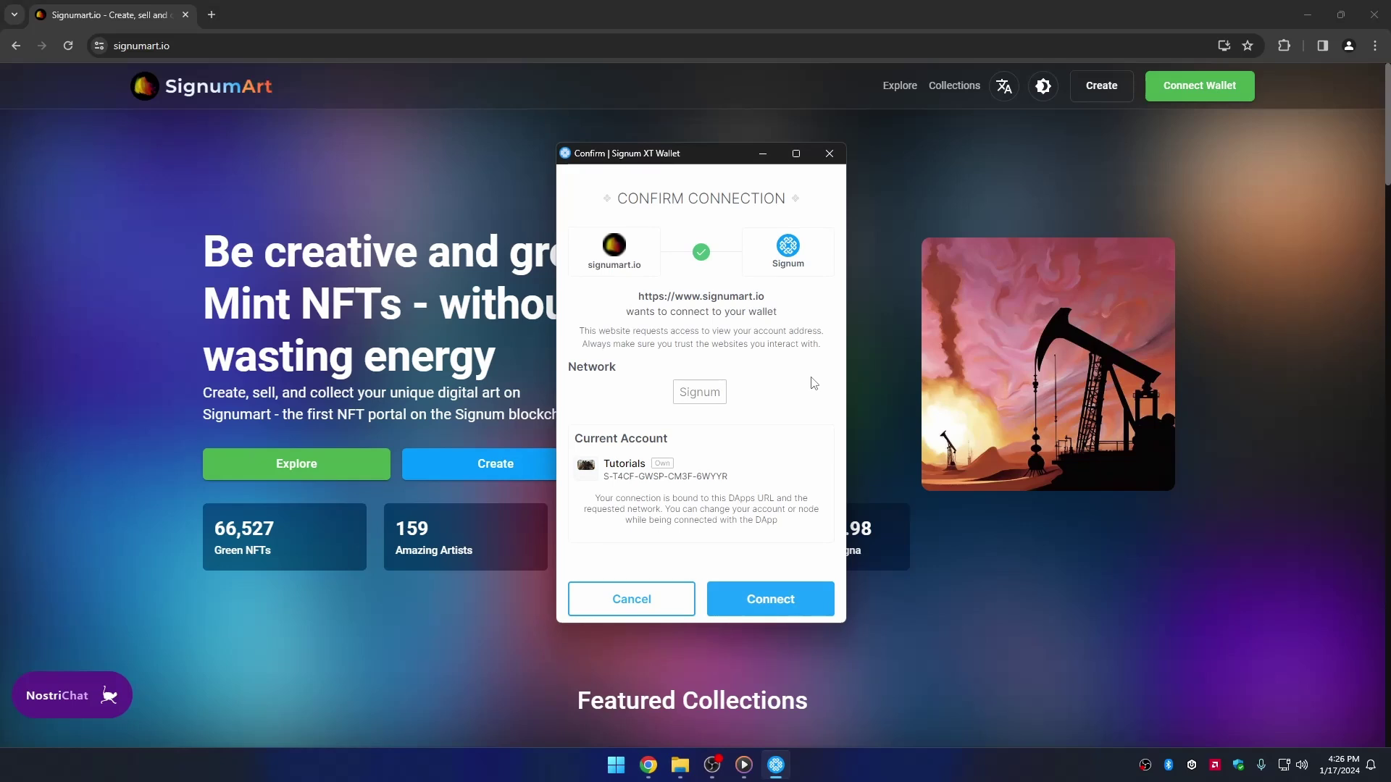
pyautogui.click(810, 610)
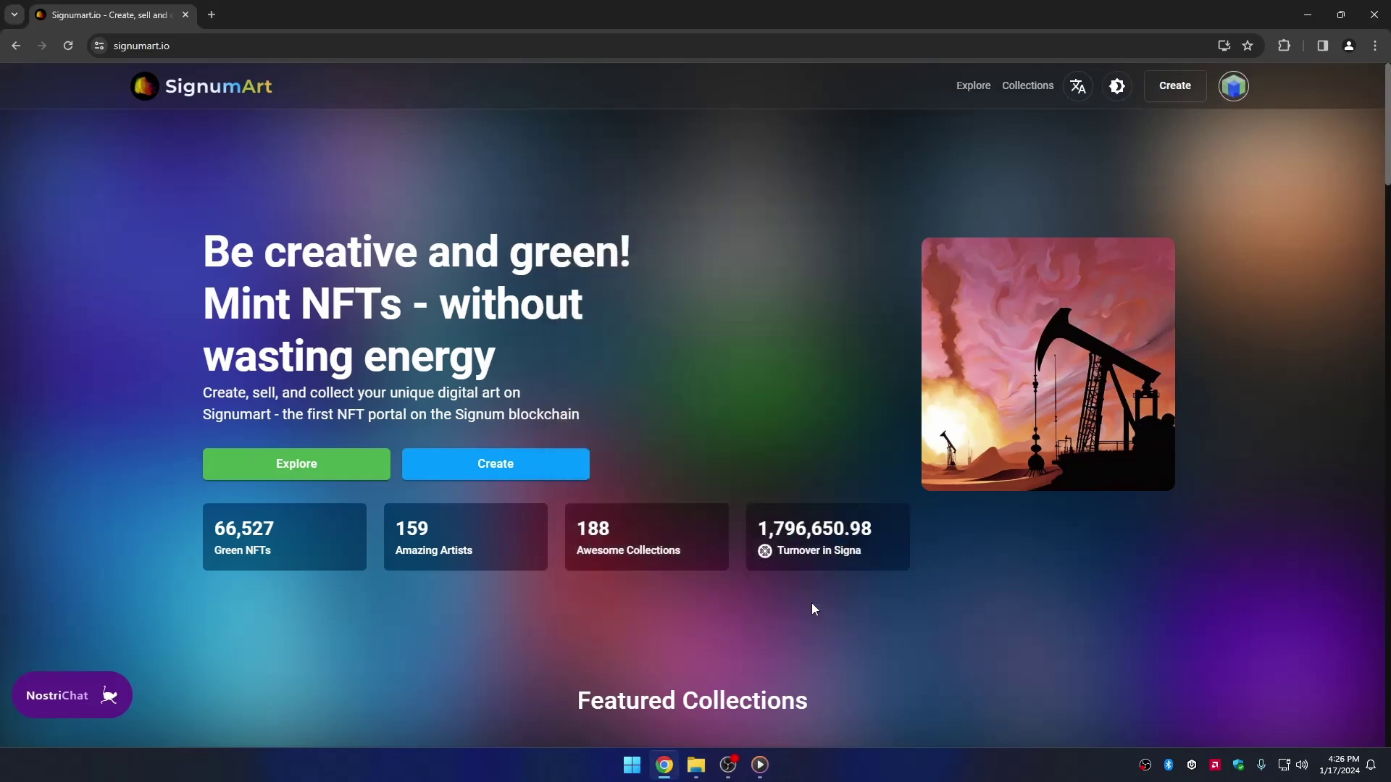
pyautogui.click(1231, 91)
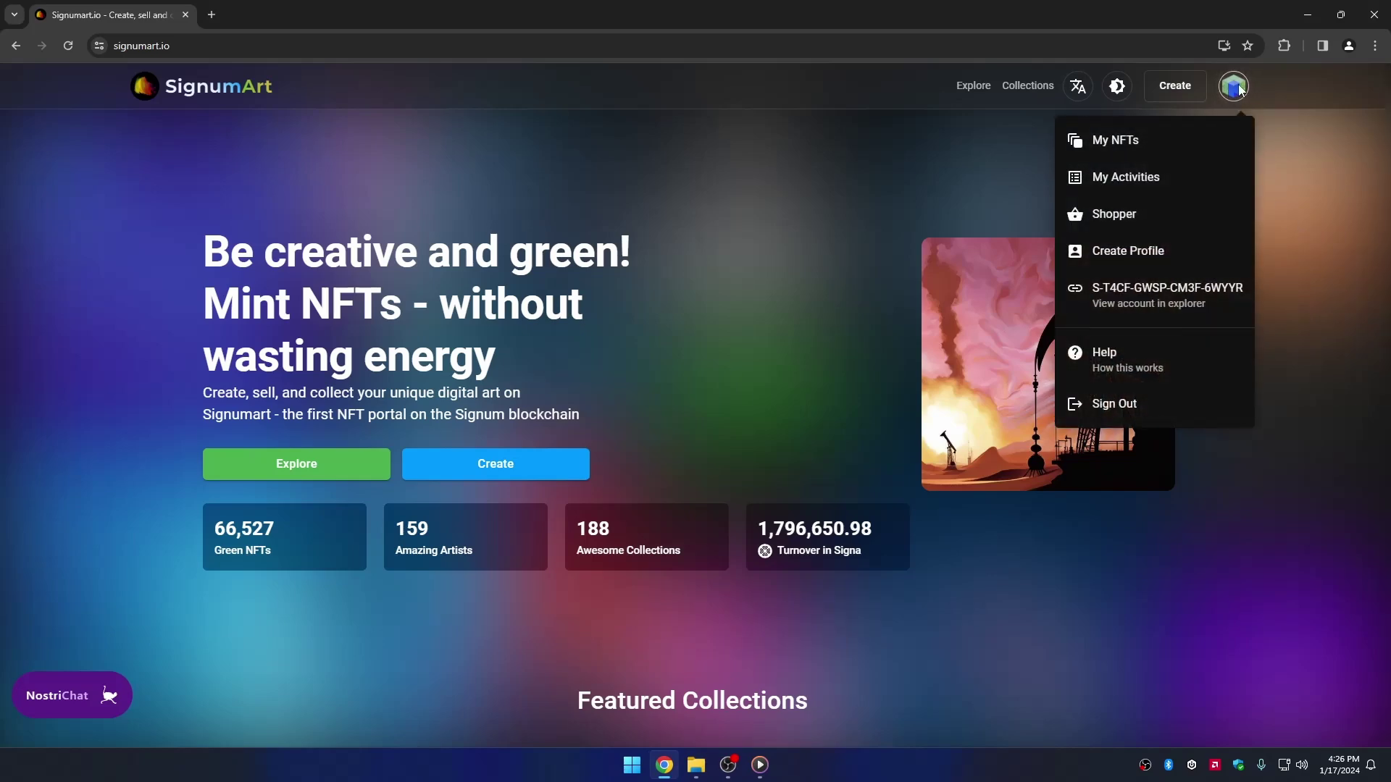
pyautogui.click(1238, 89)
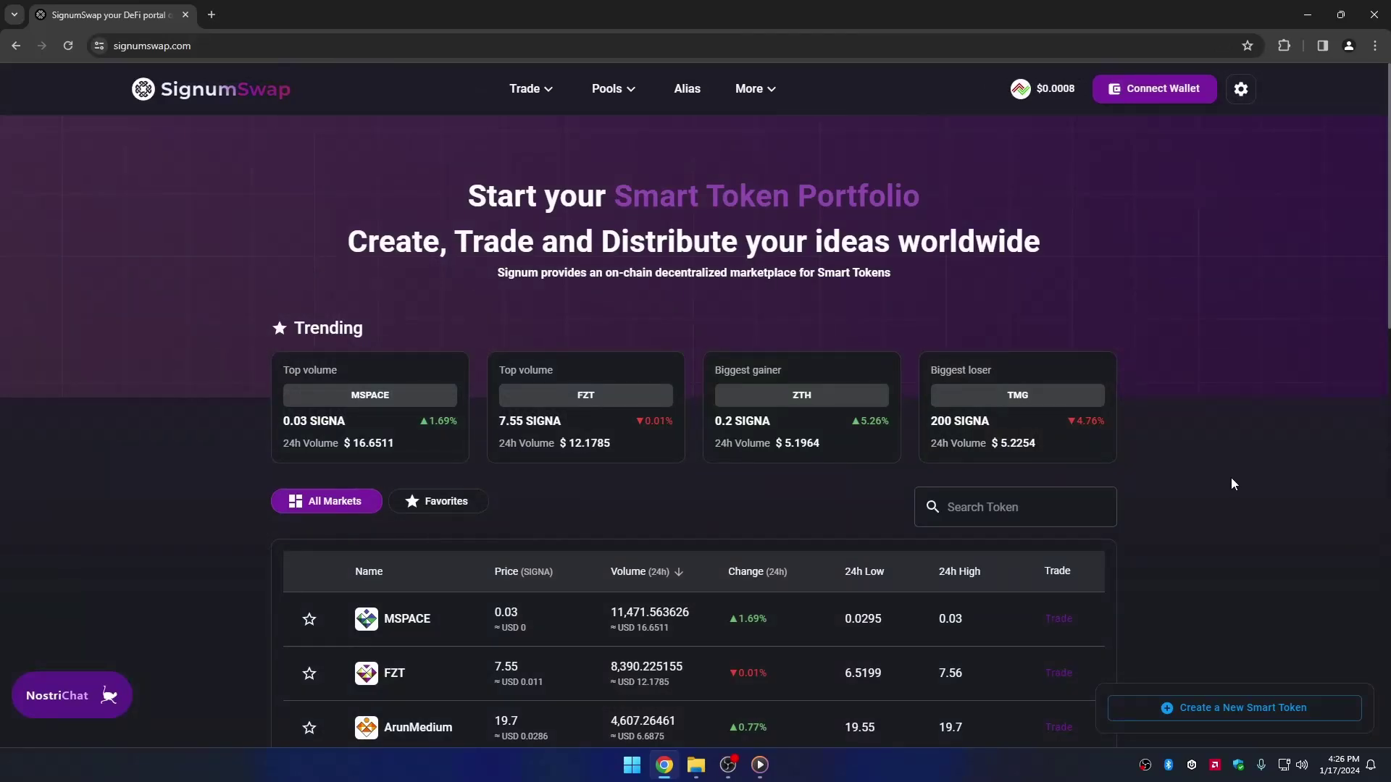
# - Connect SignumSwap to the wallet and approve it in the Confirm Connection popup
pyautogui.click(1159, 106)
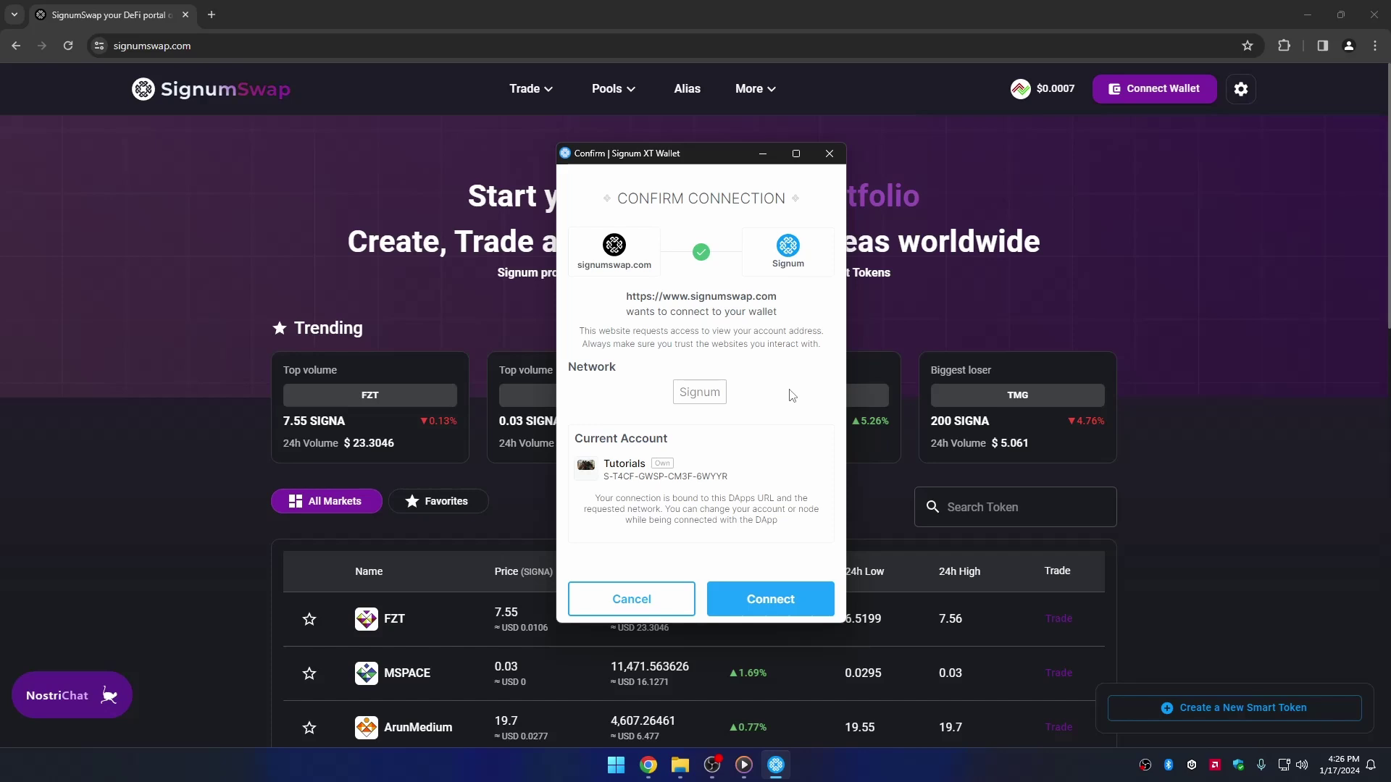
pyautogui.click(811, 602)
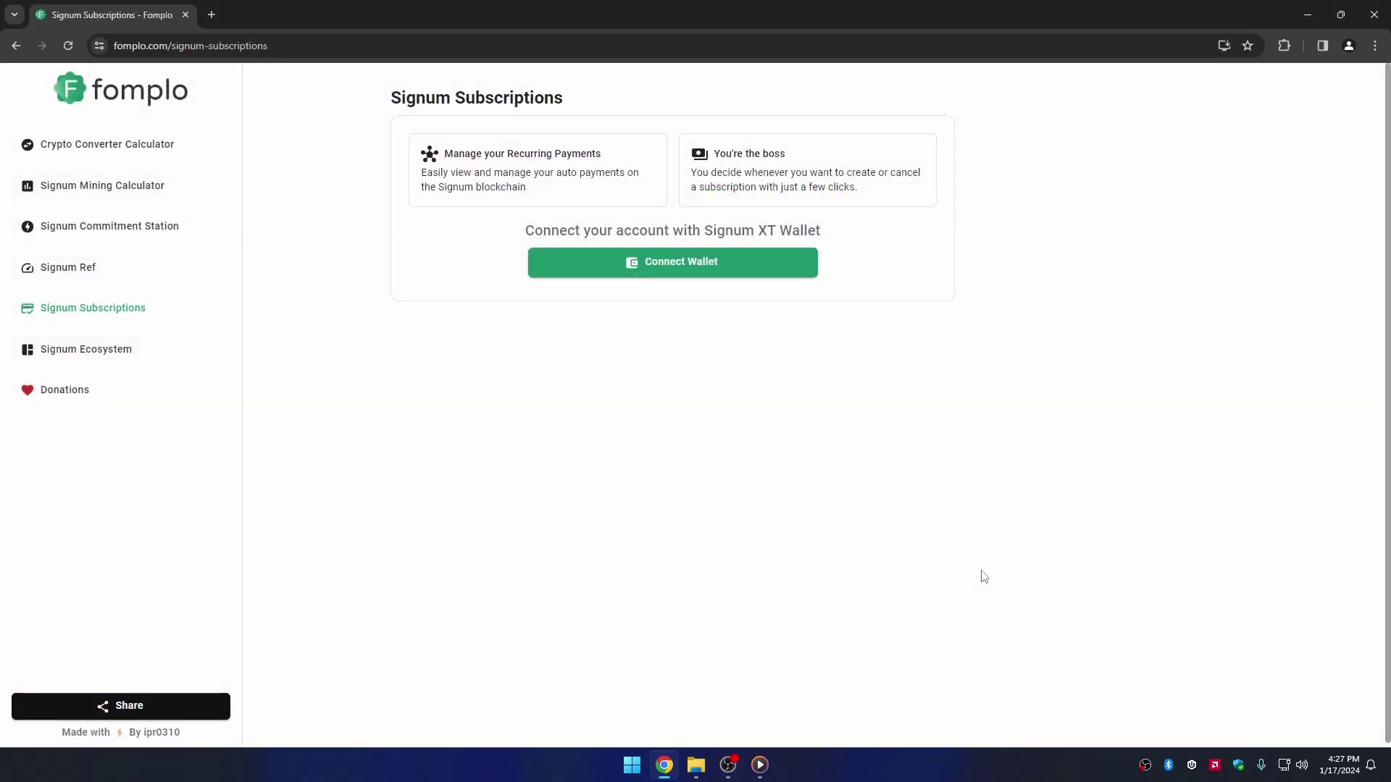
# - Connect Fomplo Signum Subscriptions to the wallet and approve it in the popup
pyautogui.click(739, 280)
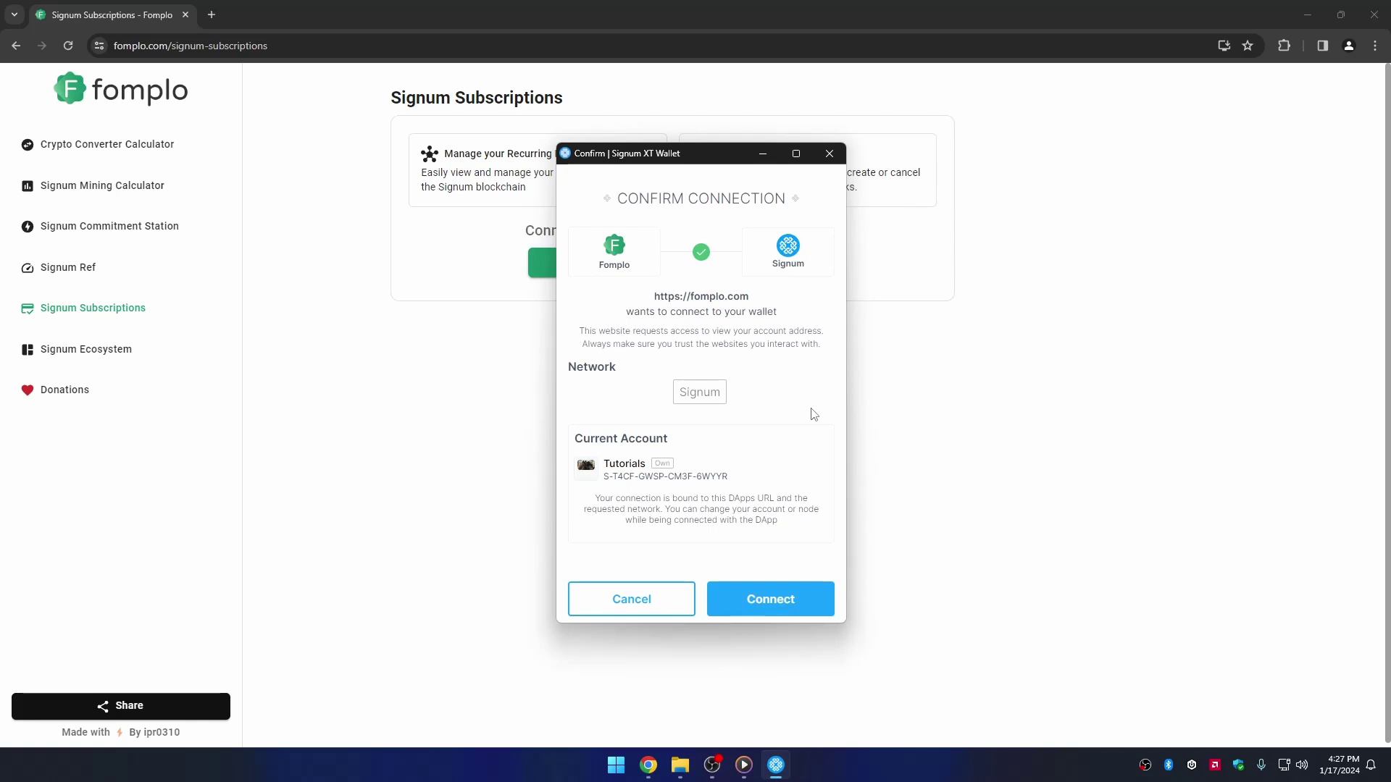
pyautogui.click(785, 616)
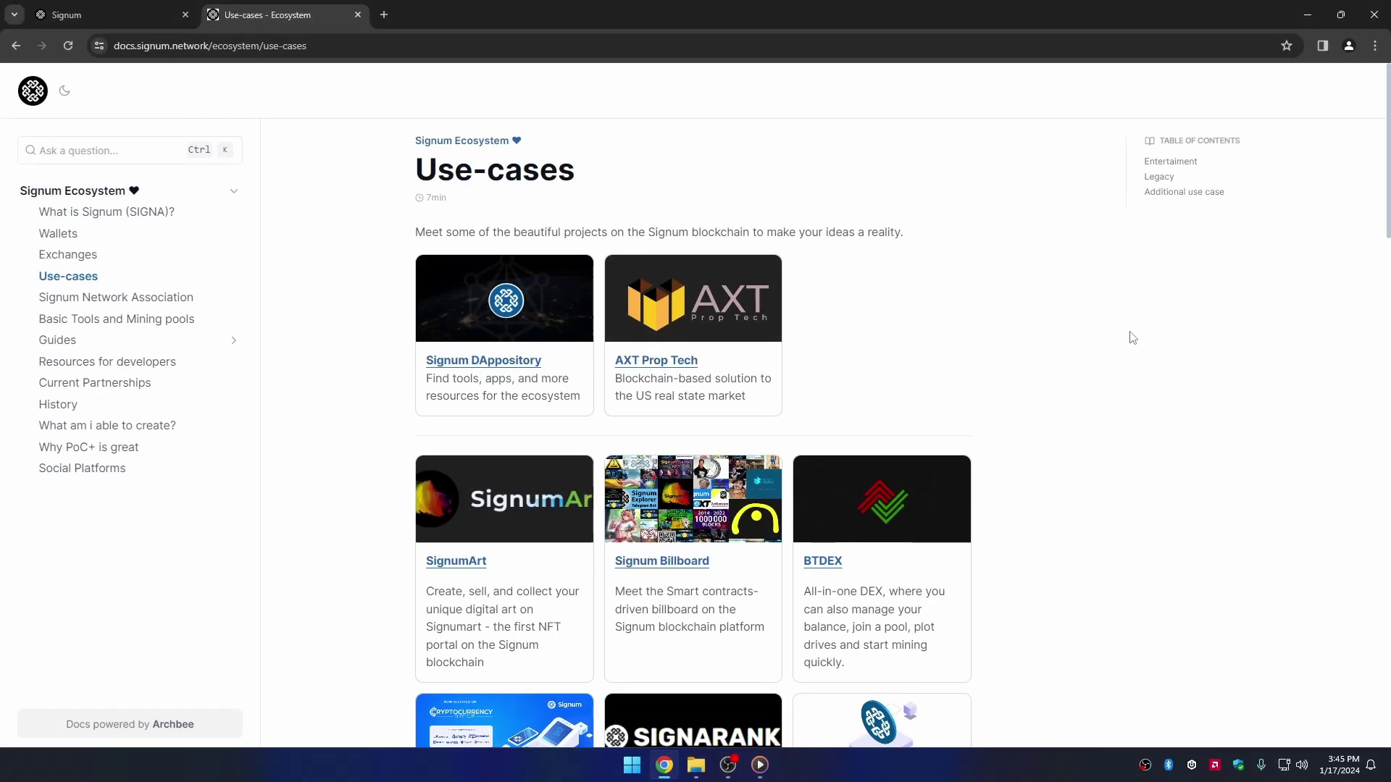
pyautogui.scroll(-4, 1133, 338)
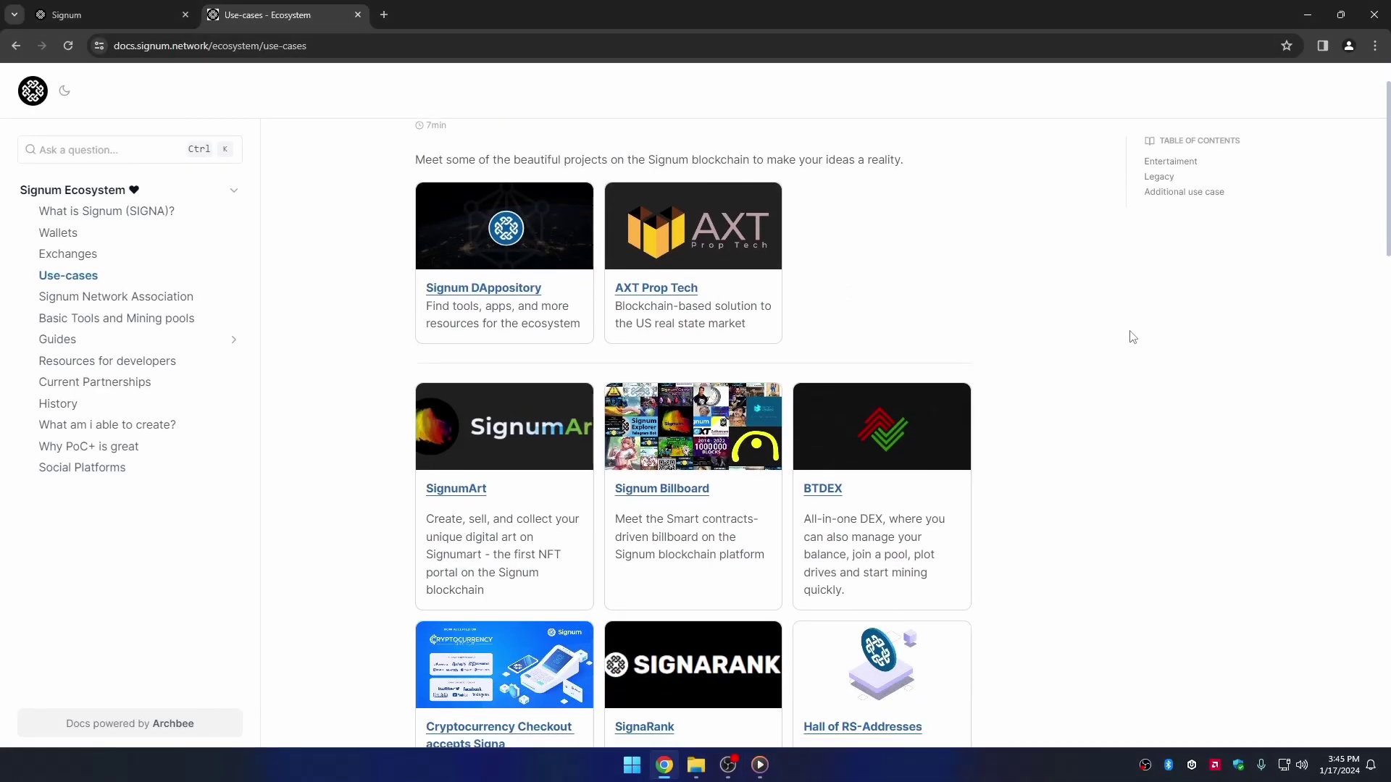
pyautogui.scroll(-9, 1127, 337)
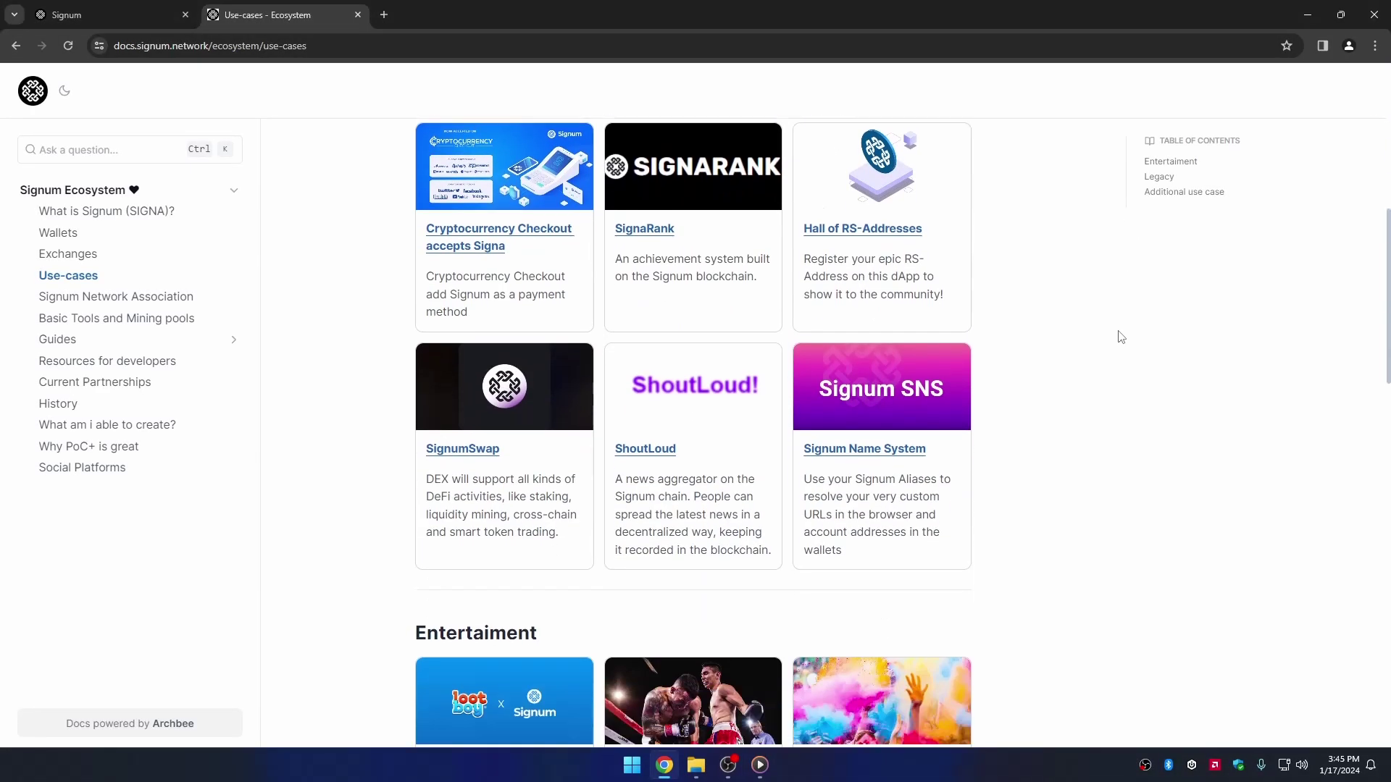
pyautogui.scroll(-7, 1122, 337)
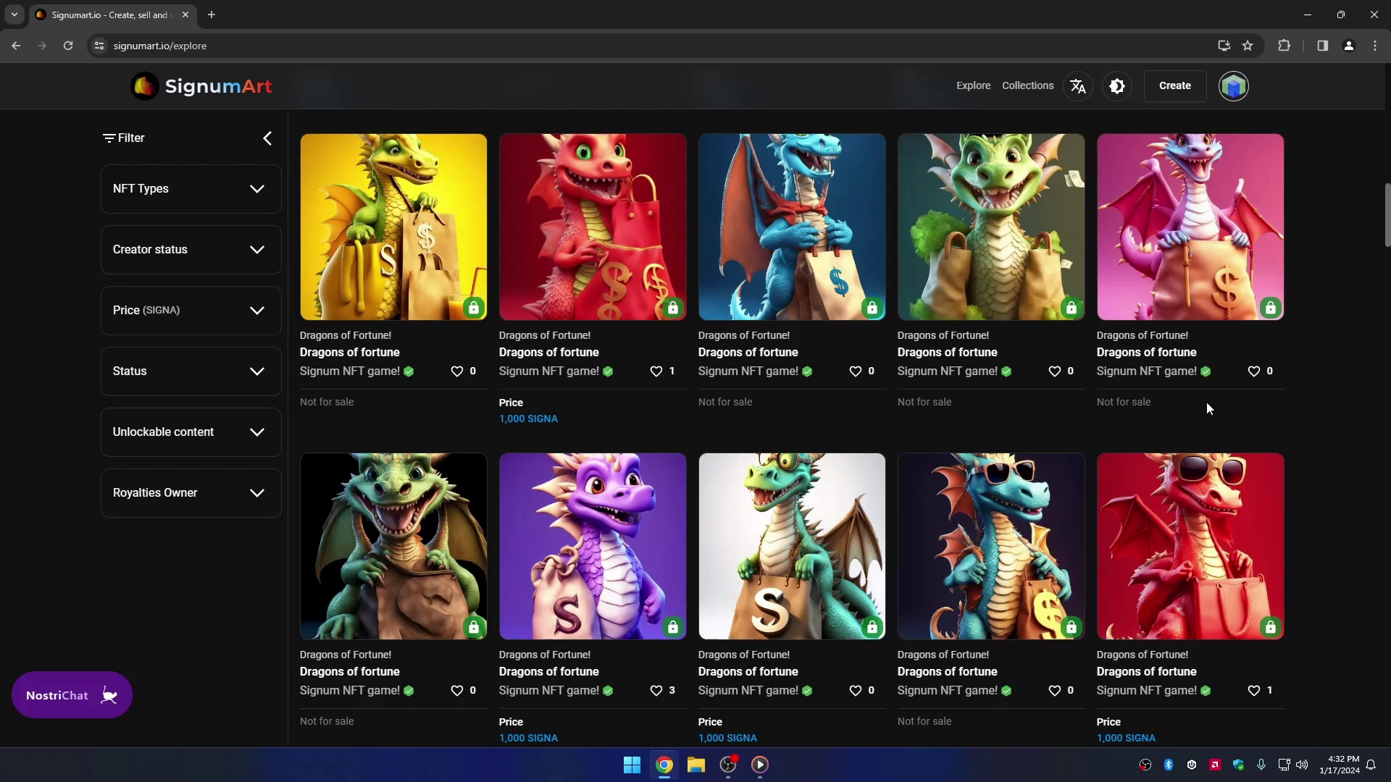
# - Open the Dragons of fortune item and buy it now for 1,000 SIGNA
pyautogui.click(553, 355)
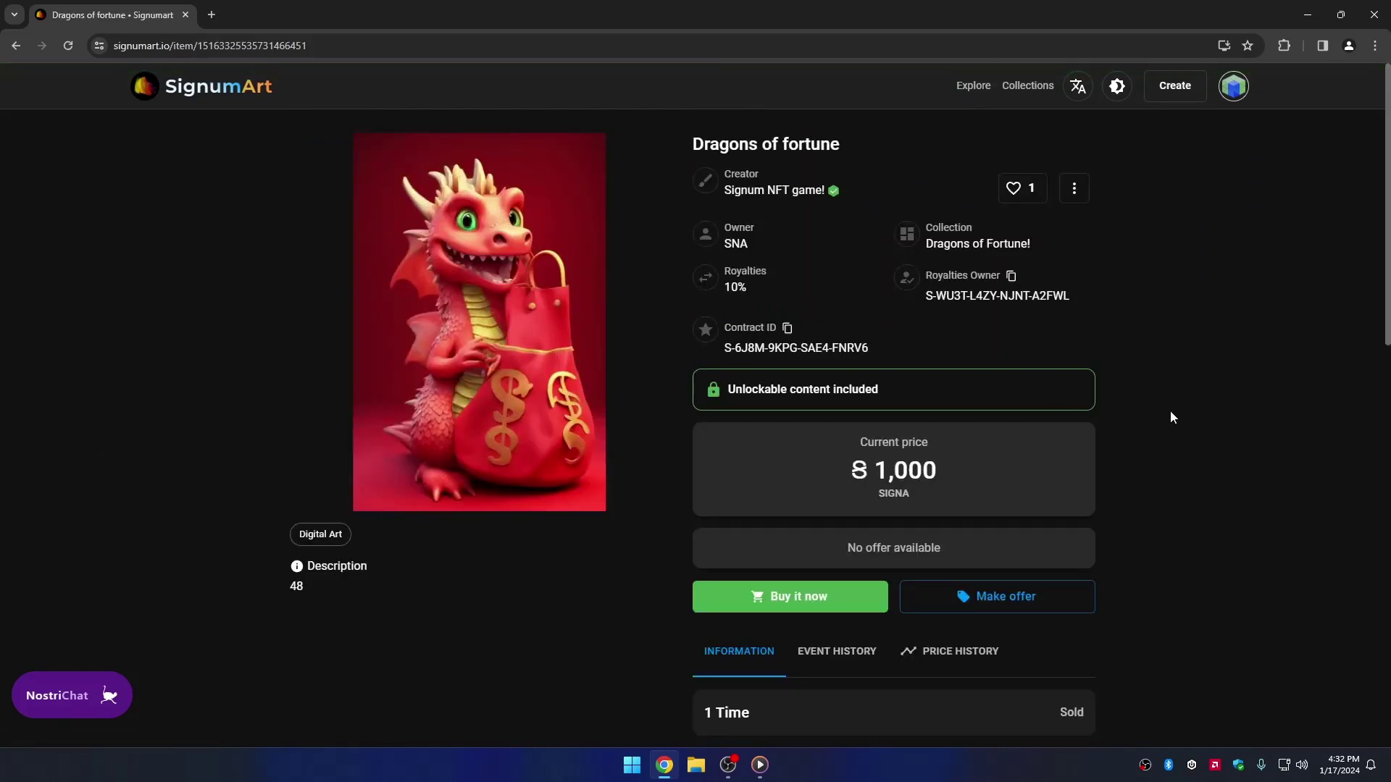
pyautogui.click(850, 607)
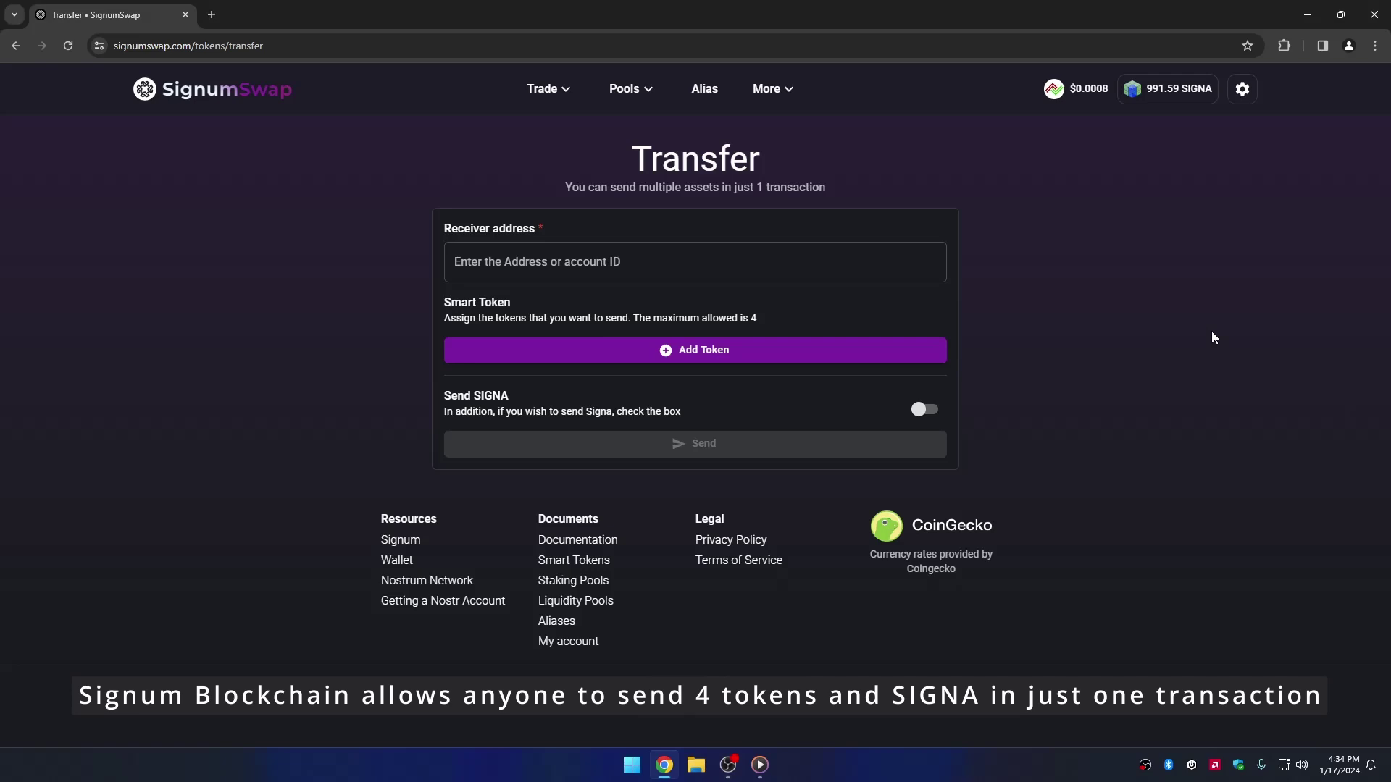
# - Paste the receiver address and add two token rows: SAI 1 and TRT 2
pyautogui.click(590, 262)
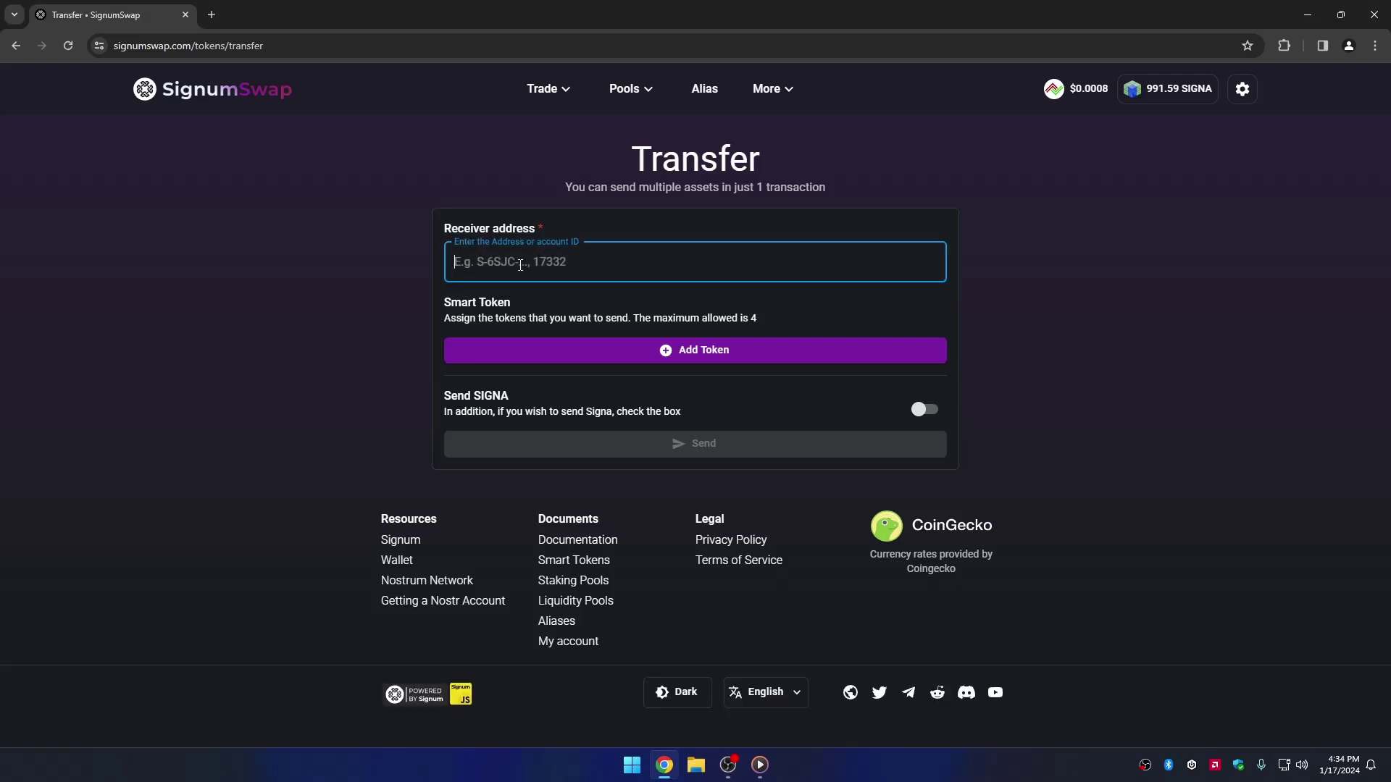
pyautogui.rightClick(591, 265)
pyautogui.click(636, 407)
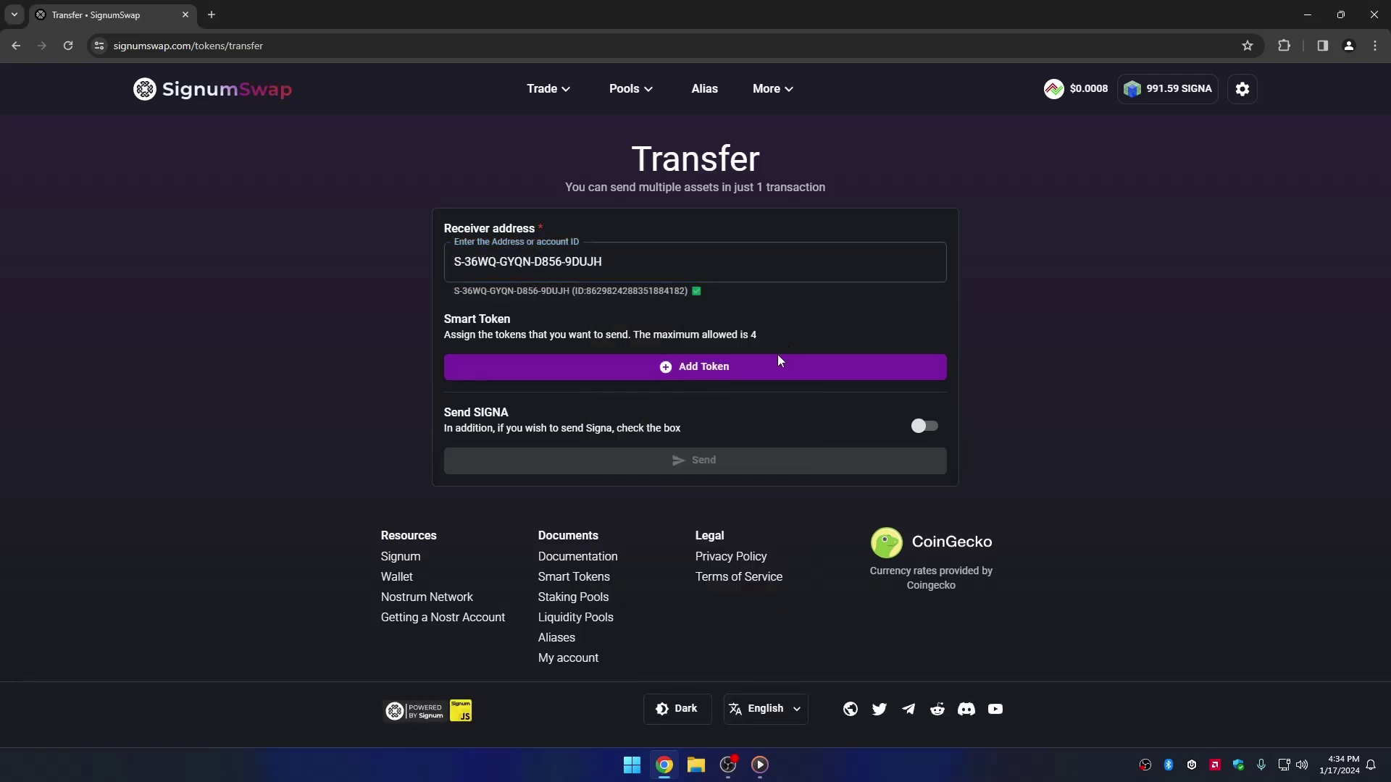
pyautogui.click(743, 377)
pyautogui.click(693, 420)
pyautogui.click(593, 378)
pyautogui.click(495, 421)
pyautogui.click(724, 376)
pyautogui.write('1')
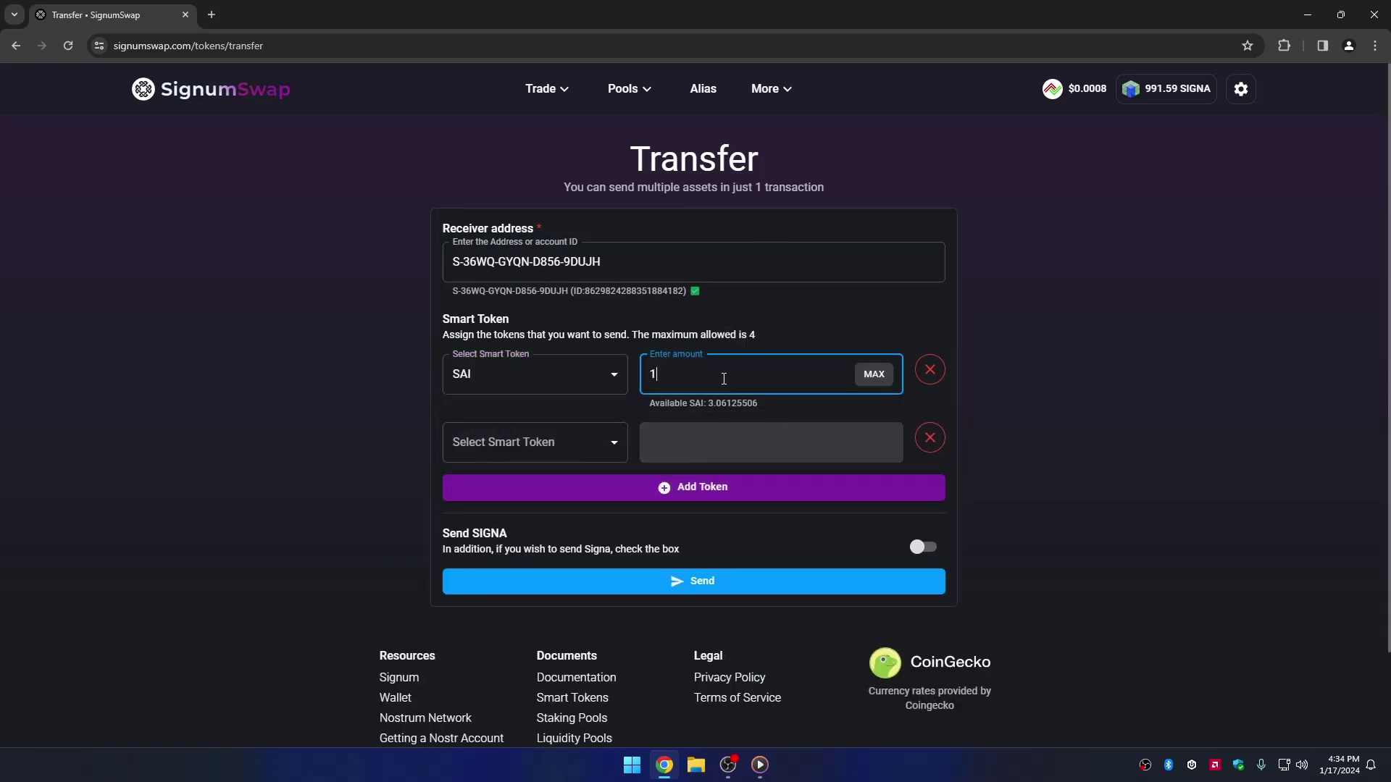
pyautogui.click(550, 439)
pyautogui.click(466, 505)
pyautogui.click(736, 454)
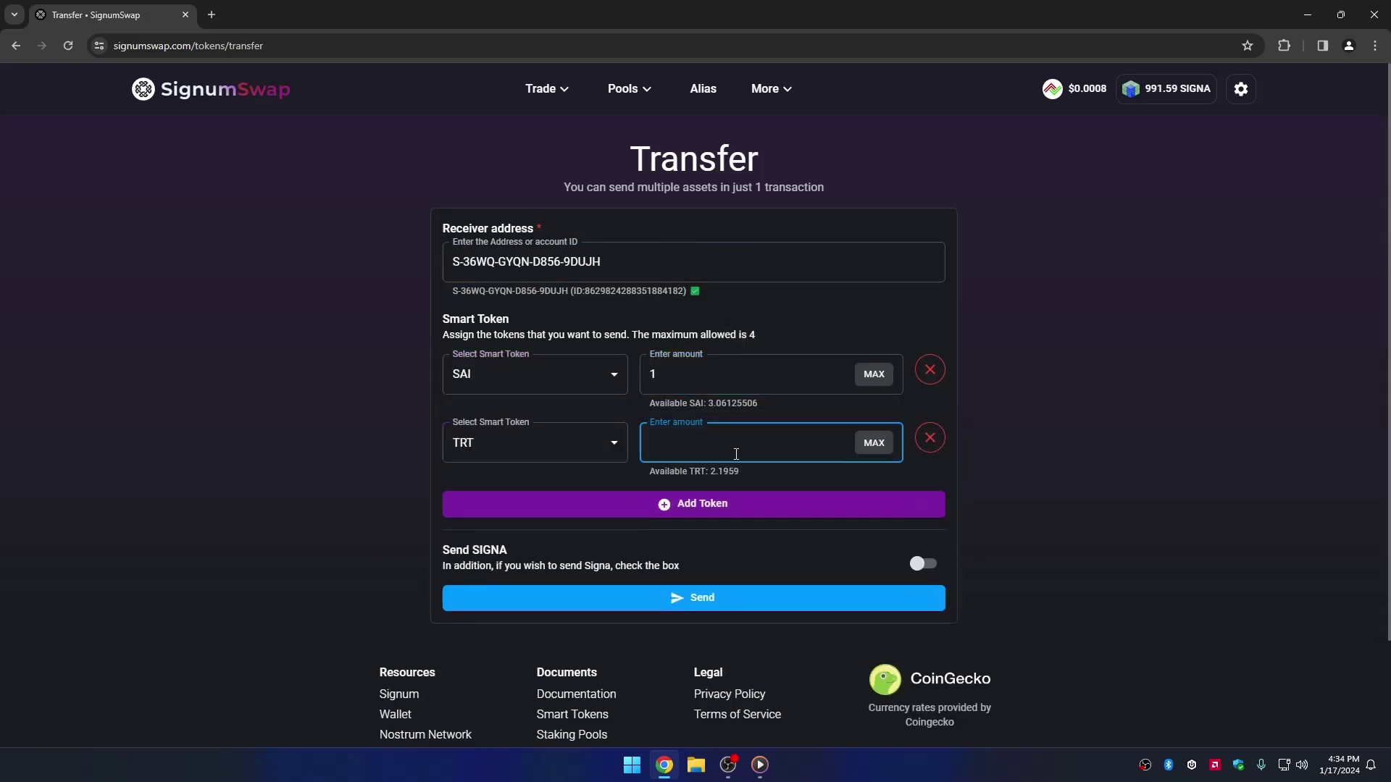
pyautogui.write('2')
# - Include 25 SIGNA in the transfer, submit it and confirm it in the wallet
pyautogui.click(923, 564)
pyautogui.click(597, 673)
pyautogui.write('25')
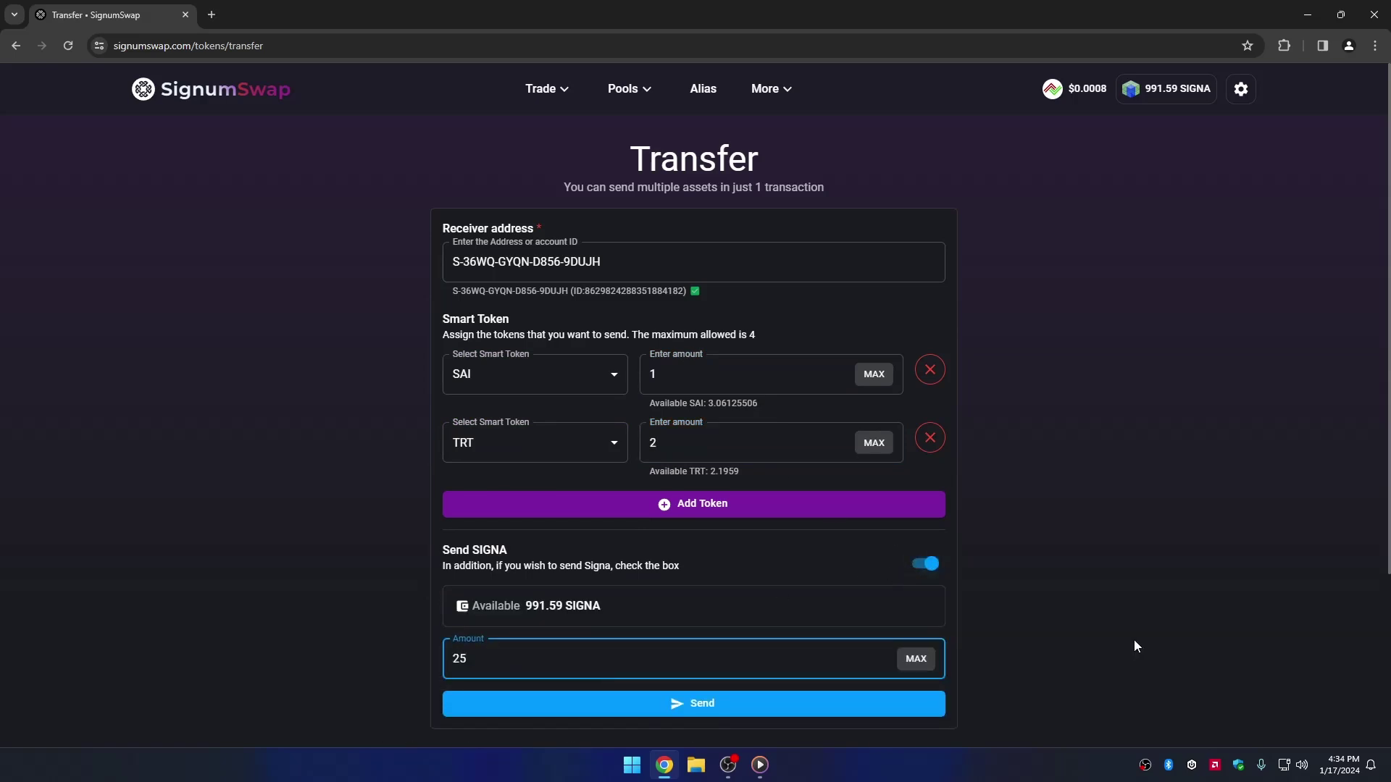
pyautogui.scroll(-1, 1136, 647)
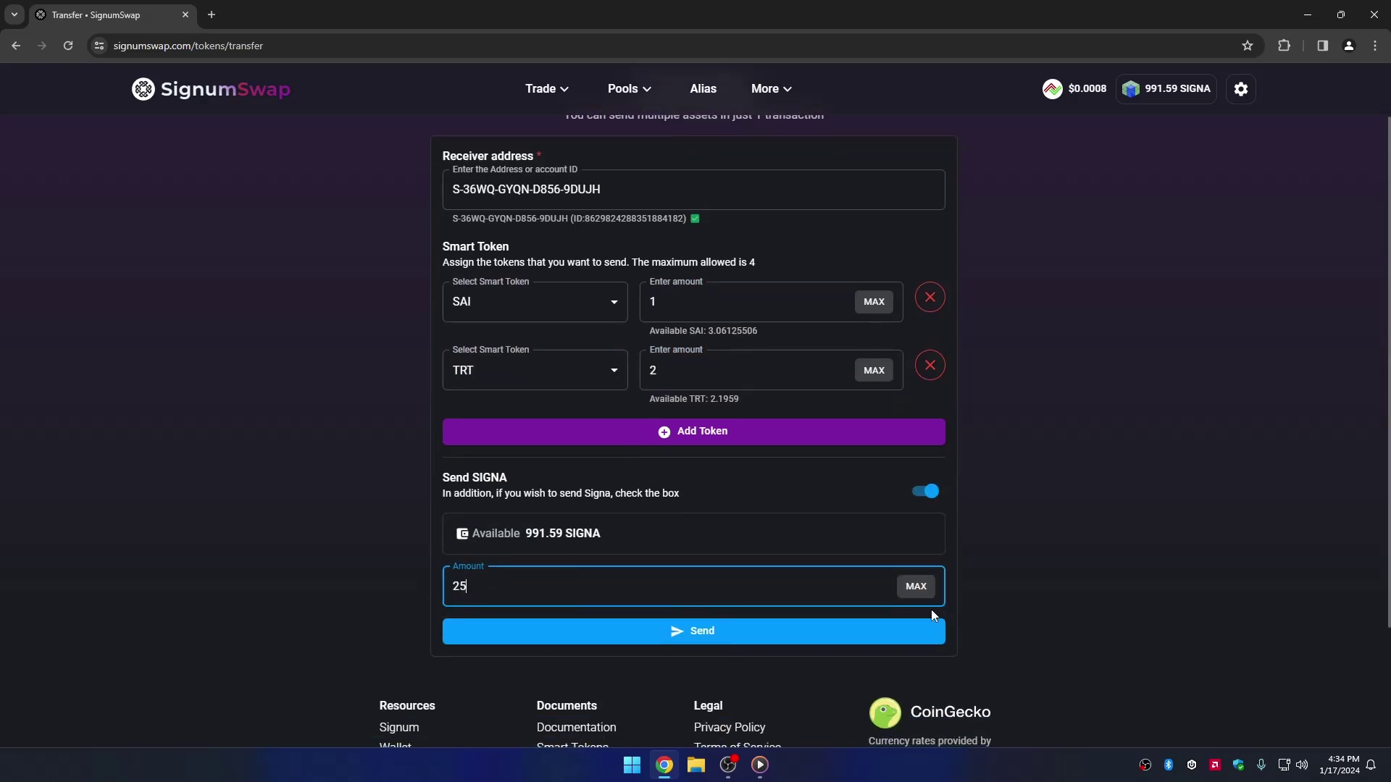
pyautogui.click(794, 637)
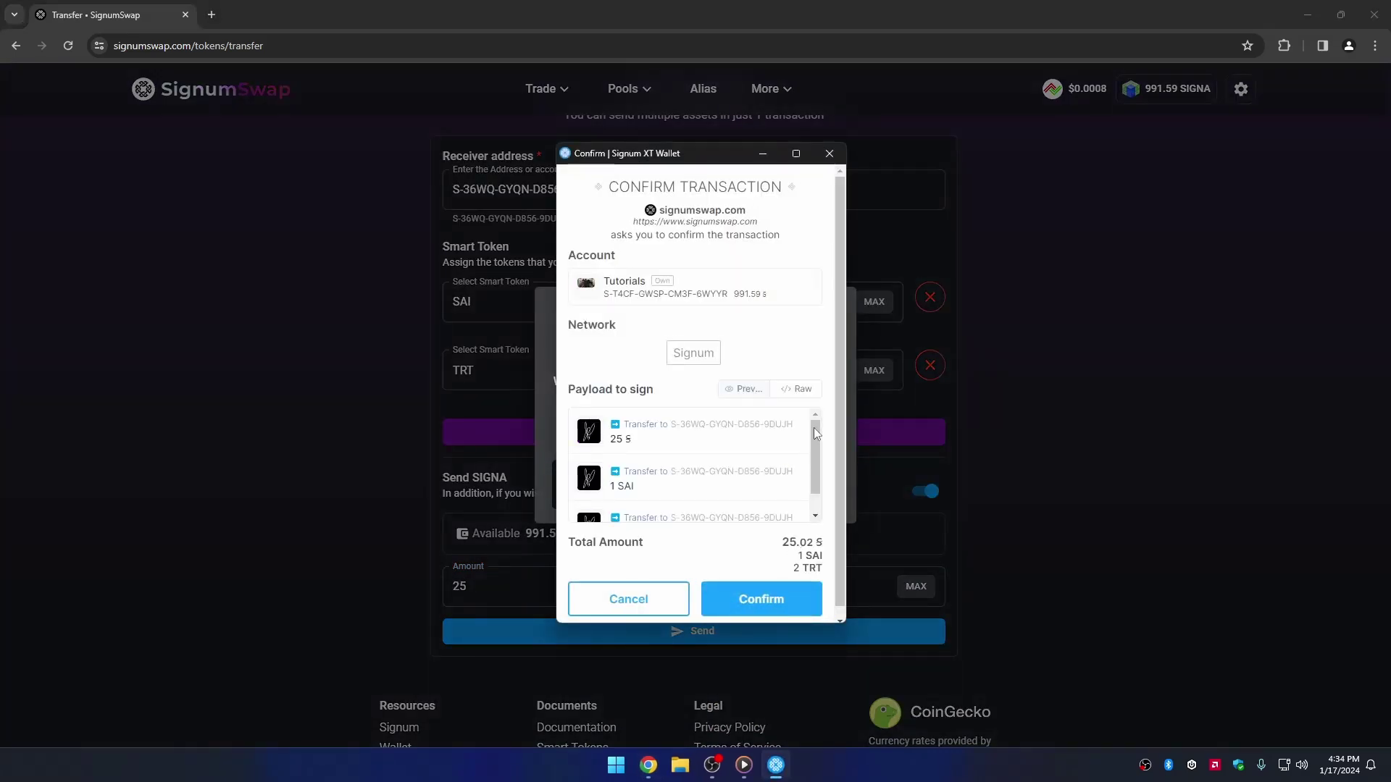
pyautogui.moveTo(815, 427)
pyautogui.mouseDown()
pyautogui.moveTo(813, 475)
pyautogui.moveTo(817, 443)
pyautogui.moveTo(817, 455)
pyautogui.mouseUp()
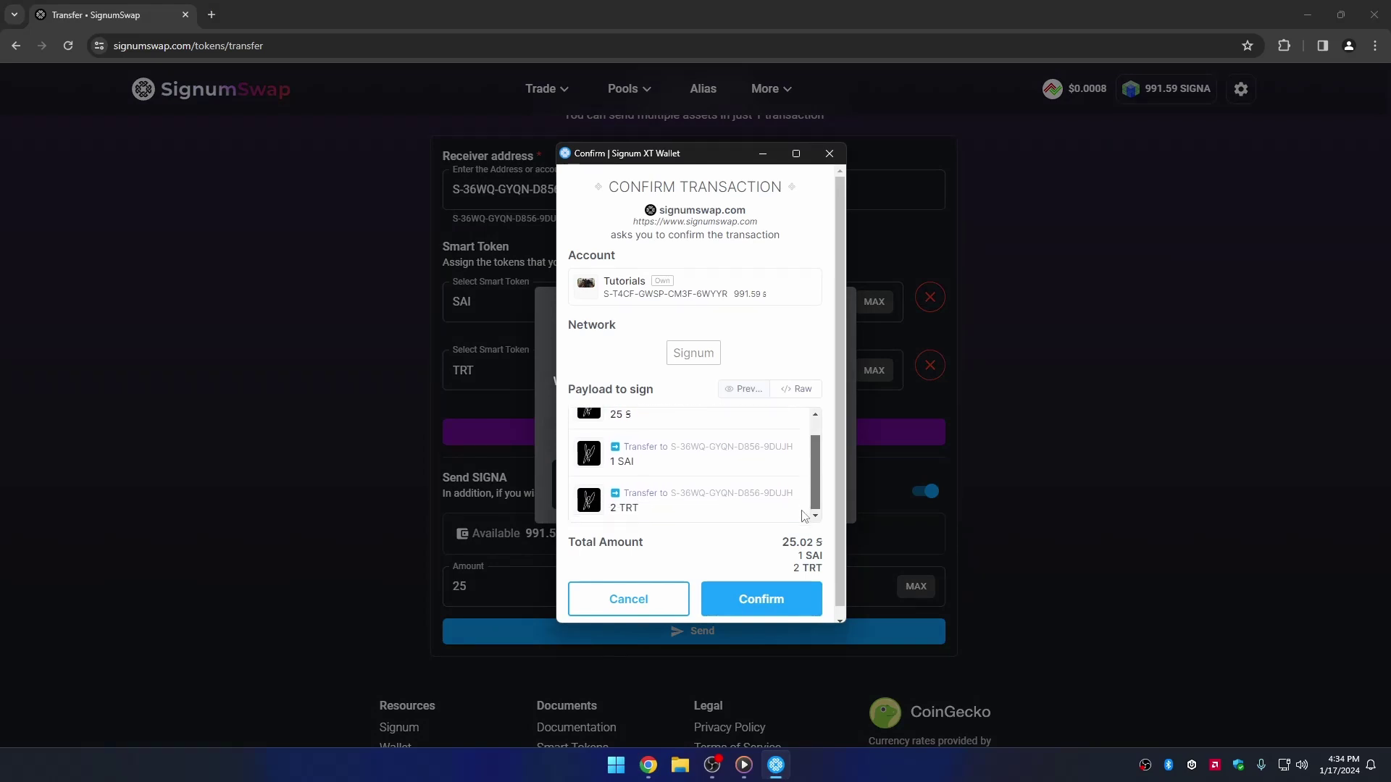
pyautogui.click(776, 598)
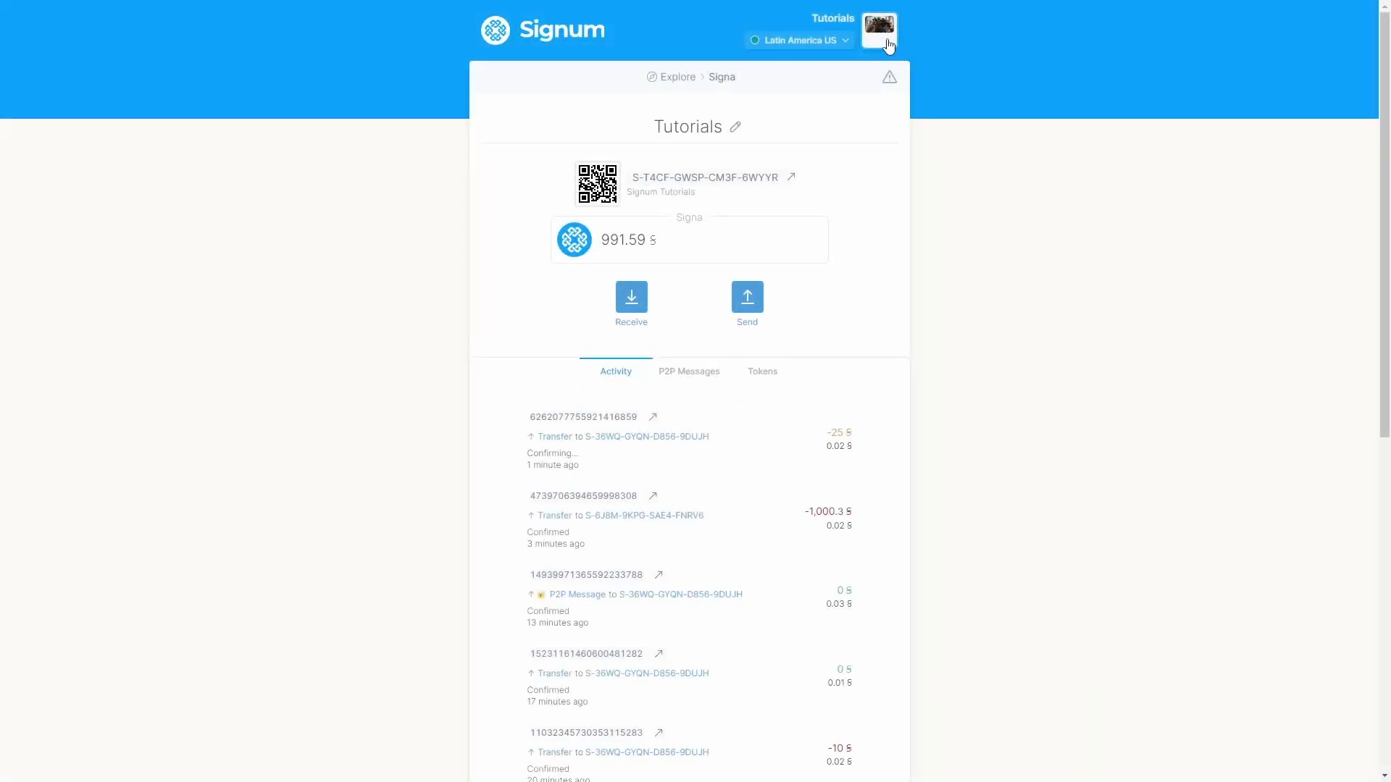
# - Open the Accounts dropdown from the Tutorials account avatar at the top right
pyautogui.click(878, 43)
# - Reopen the Accounts dropdown and go to the wallet Settings
pyautogui.click(878, 44)
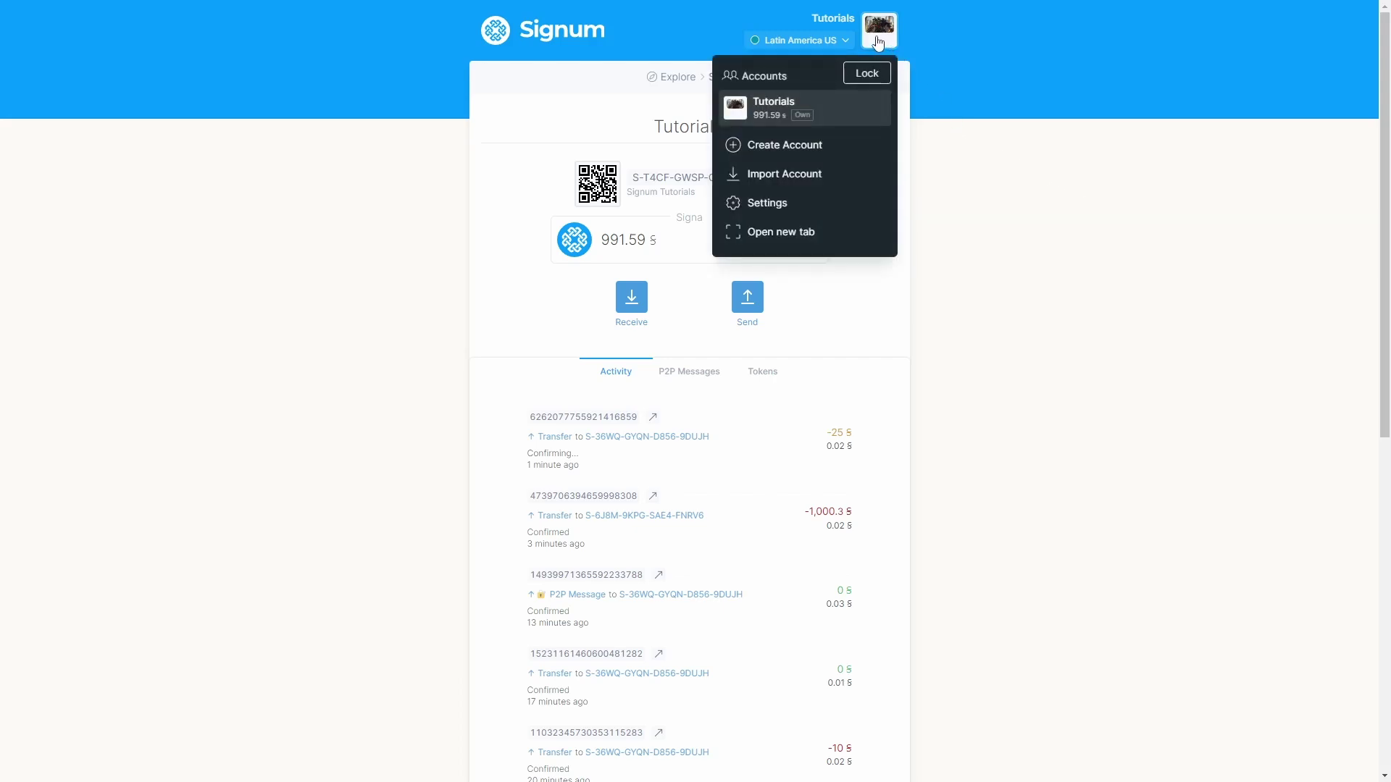
pyautogui.click(823, 210)
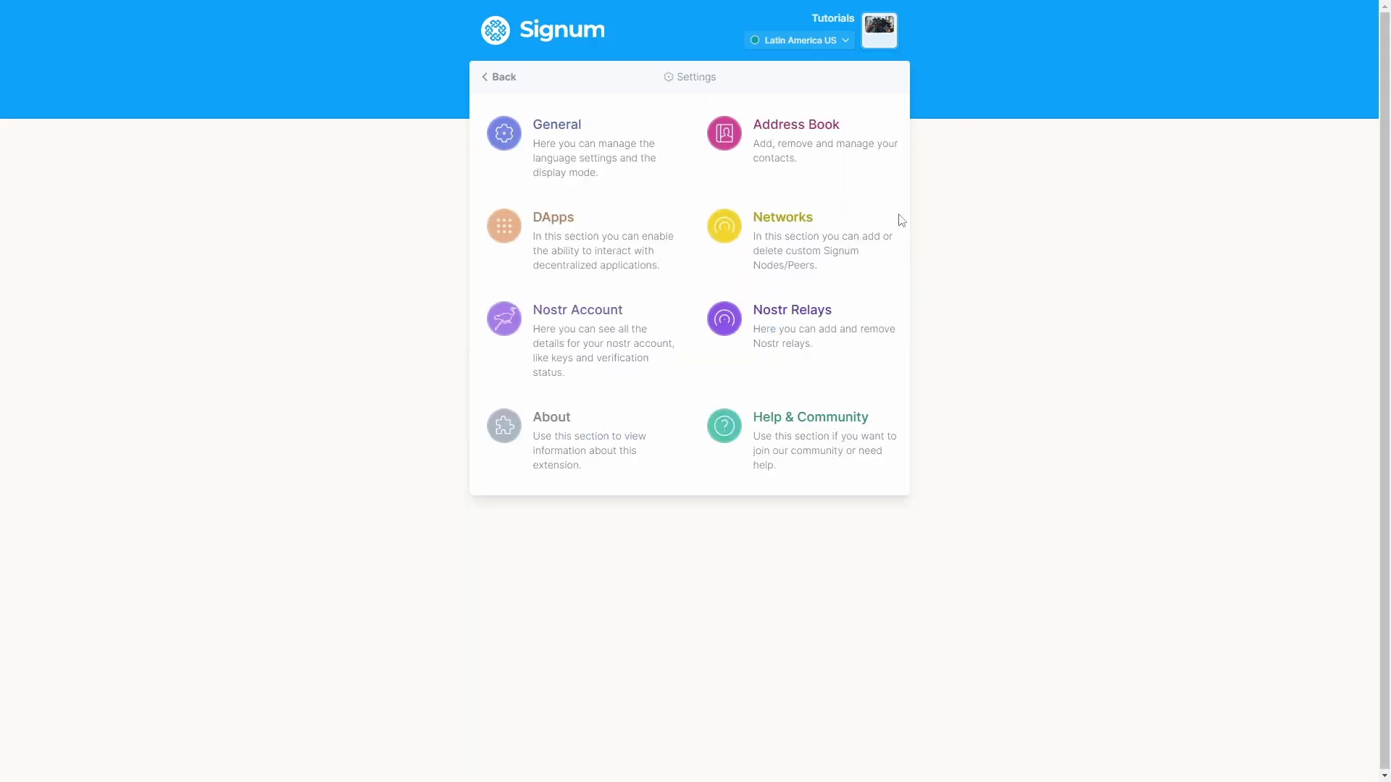